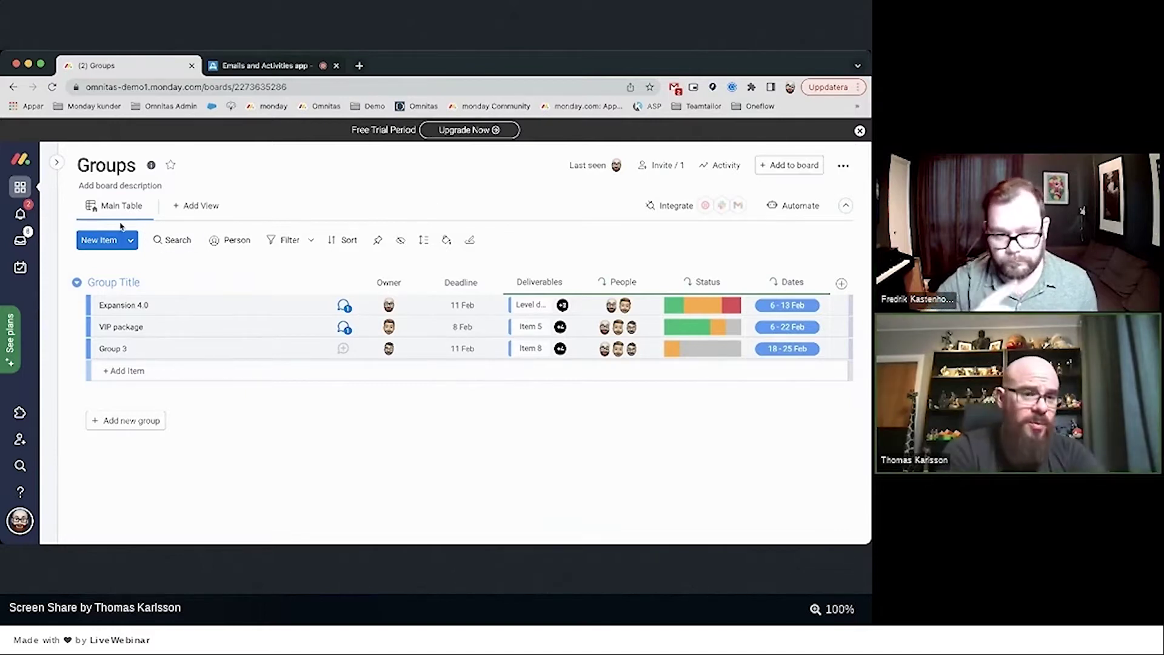
Step: On the Groups board, inspect Level design and the deliverables connected to Expansion 4.0
{"action": "mouse_move", "coordinate": [46, 372]}
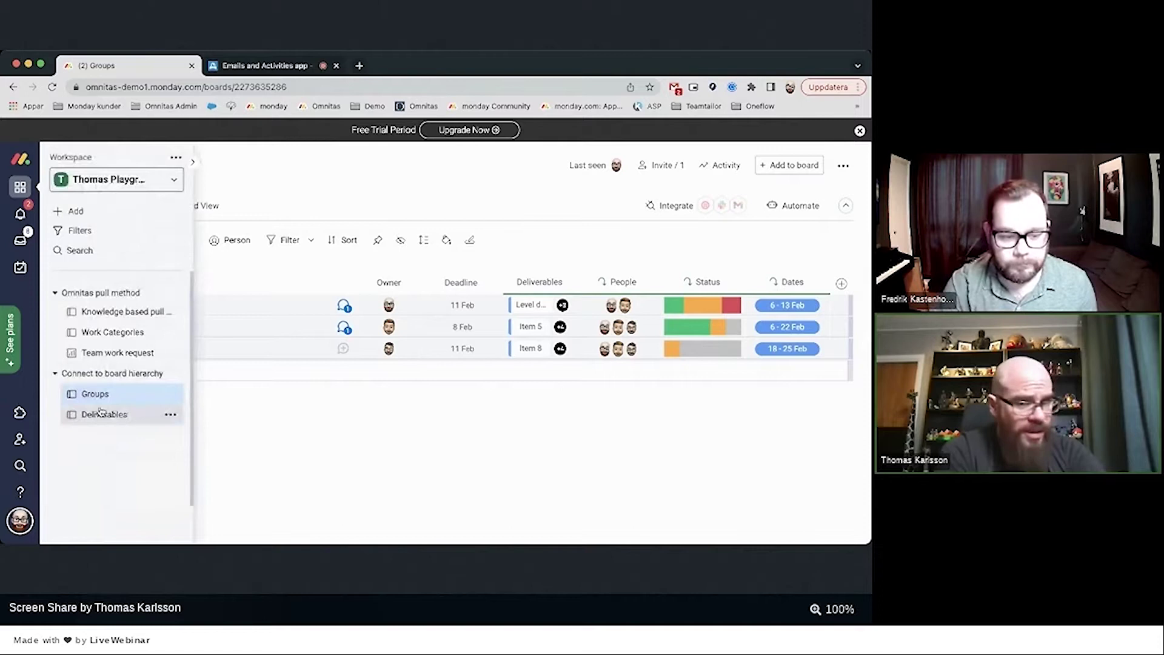
{"action": "left_click", "coordinate": [536, 305]}
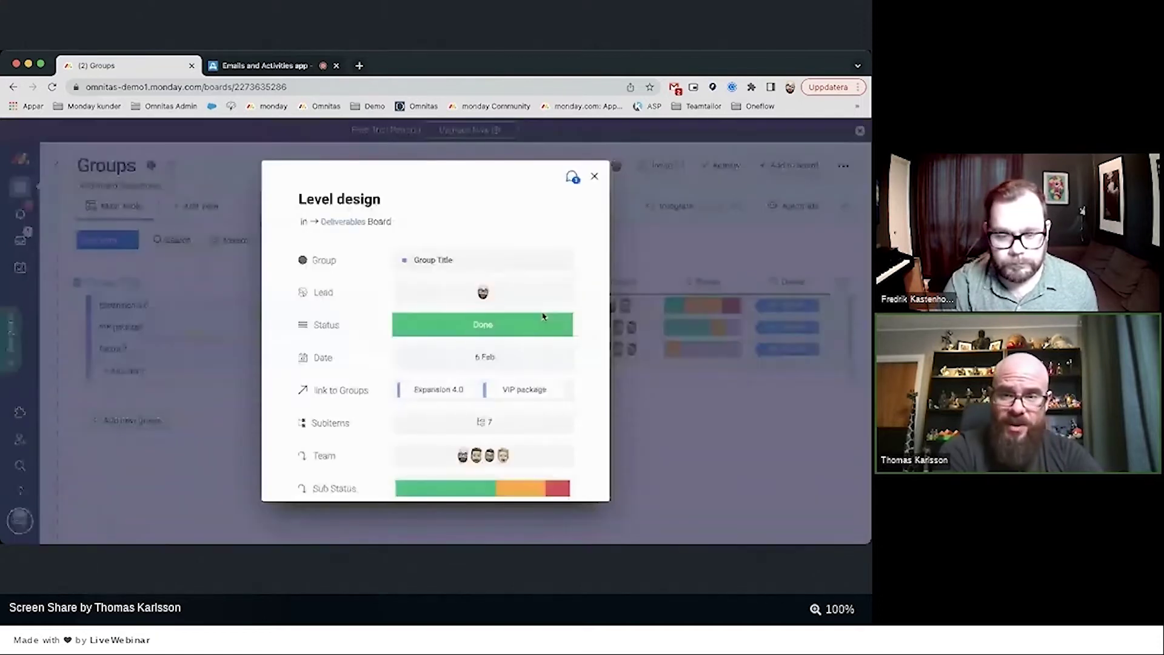
{"action": "key", "text": "Escape"}
{"action": "left_click", "coordinate": [576, 305]}
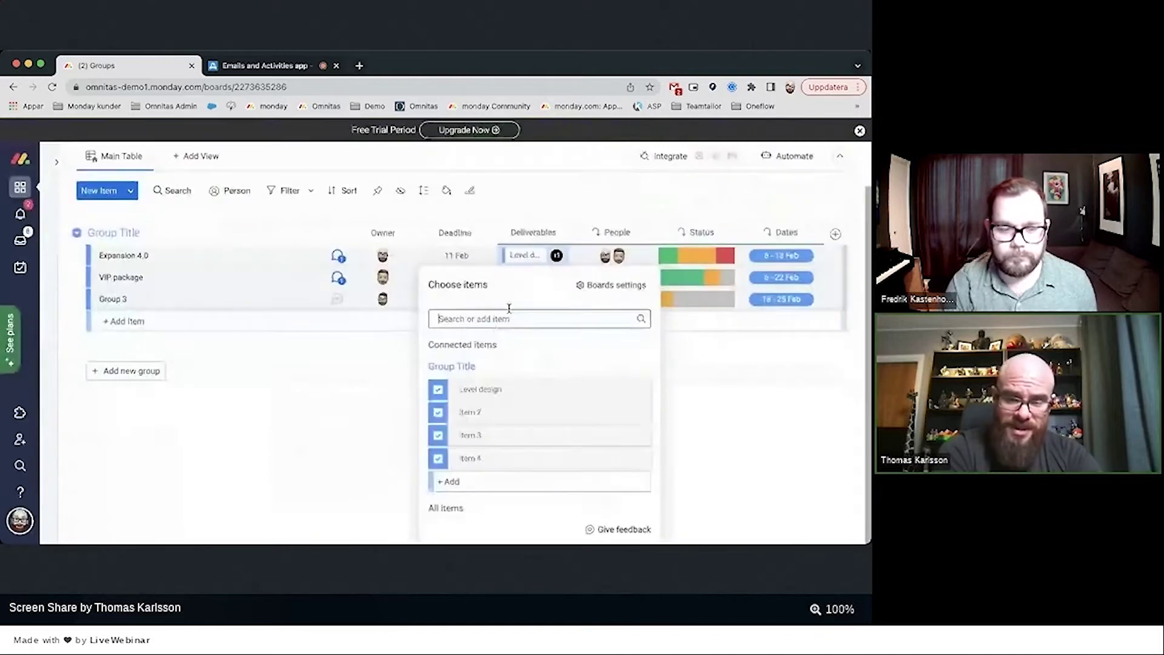
{"action": "left_click", "coordinate": [372, 417]}
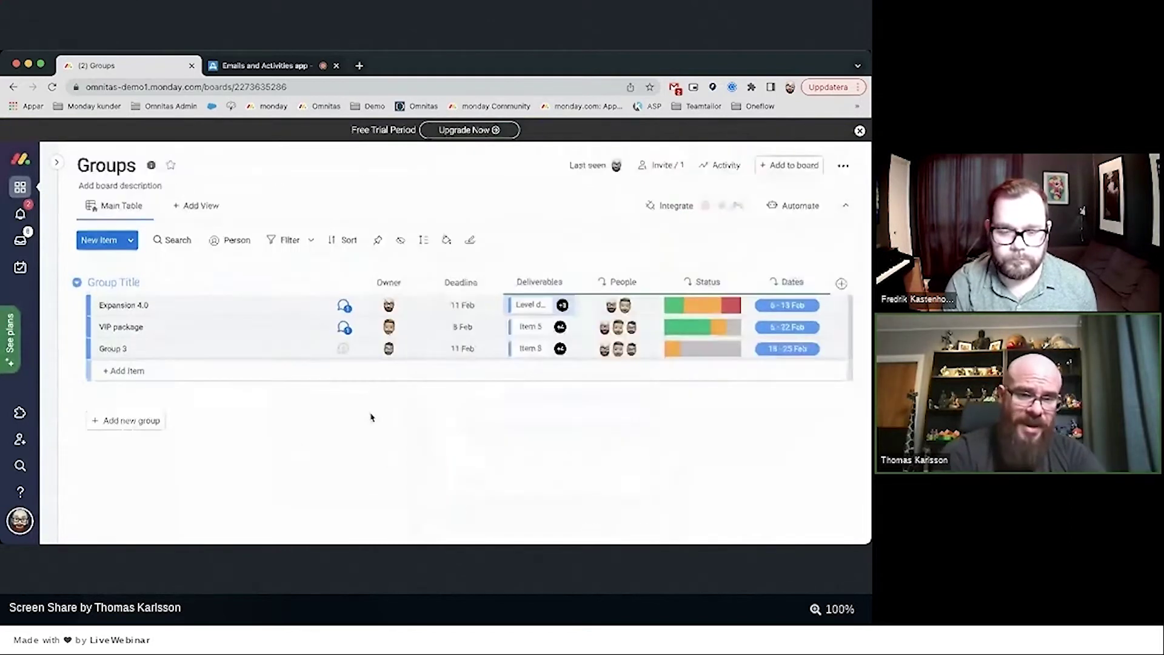
Step: Review the Expansion 4.0 and VIP package updates, dismiss the trial banner, and open the Deliverables board
{"action": "left_click", "coordinate": [285, 311]}
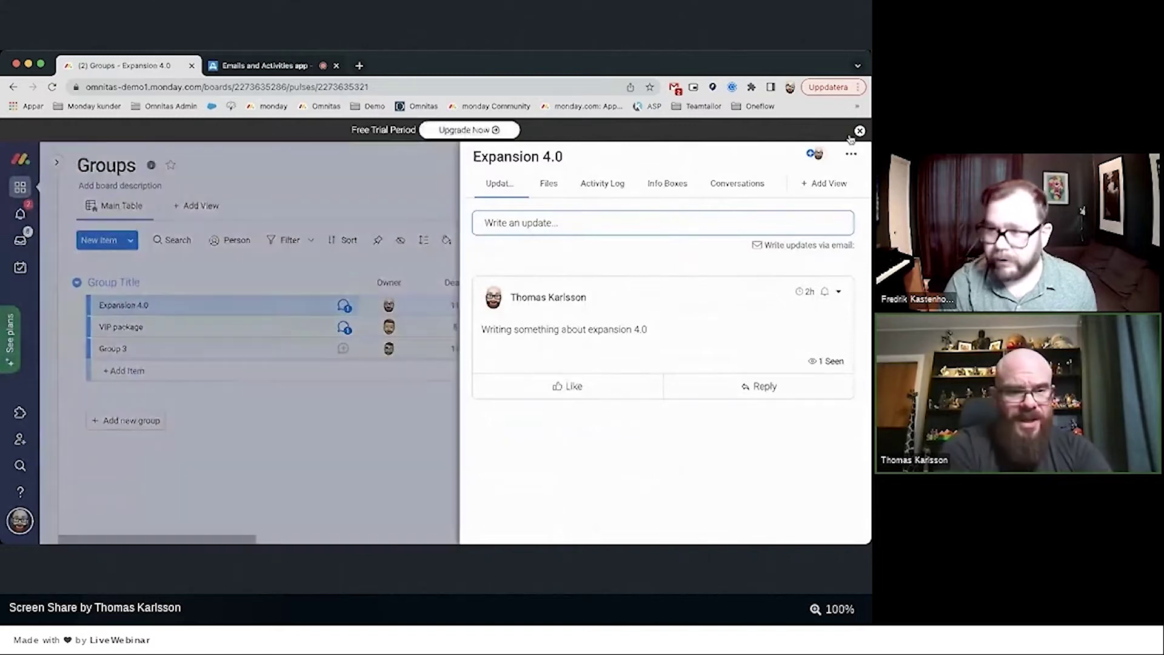
{"action": "left_click", "coordinate": [860, 131]}
{"action": "left_click", "coordinate": [273, 304]}
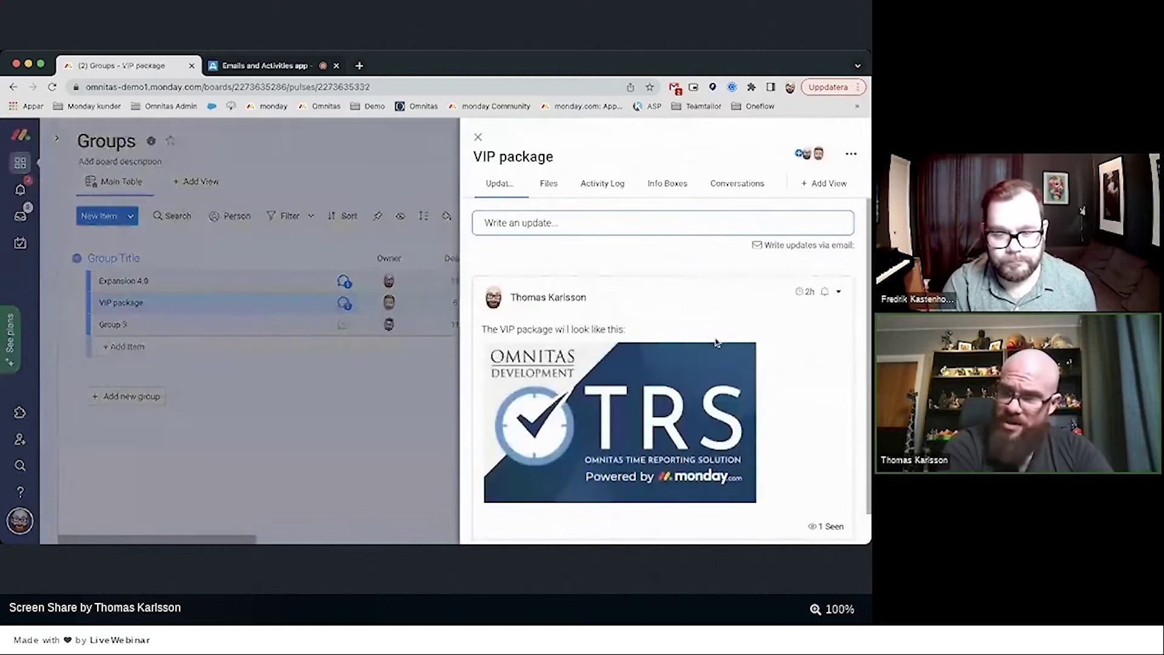
{"action": "scroll", "coordinate": [490, 425], "scroll_direction": "down", "scroll_amount": 1}
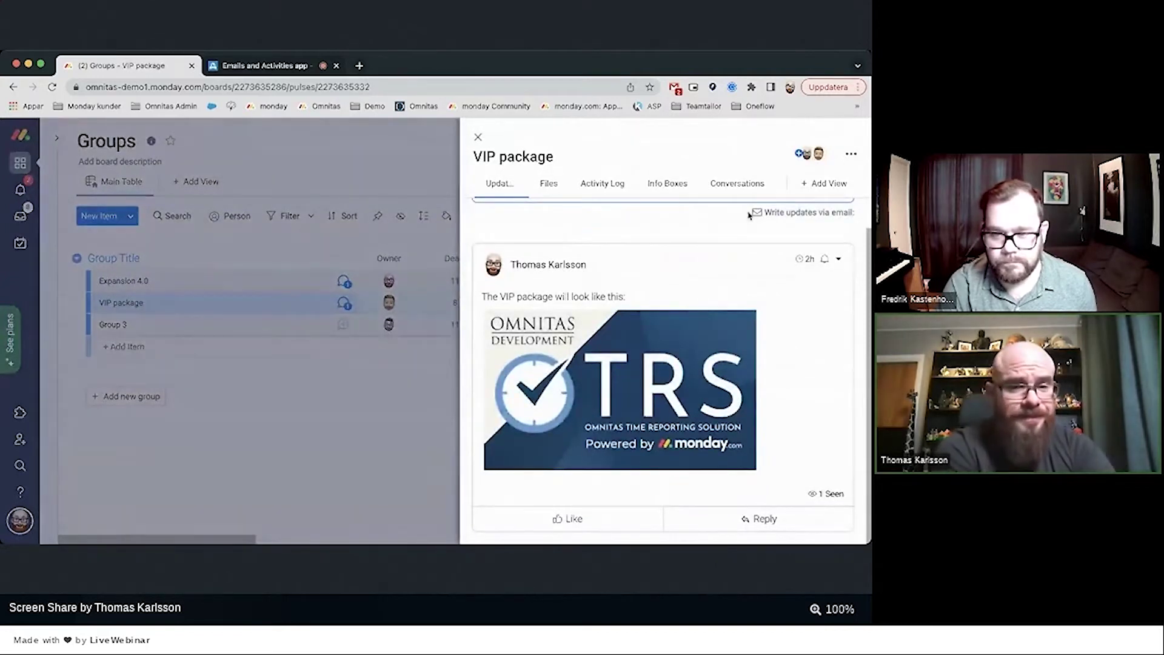
{"action": "left_click", "coordinate": [478, 138]}
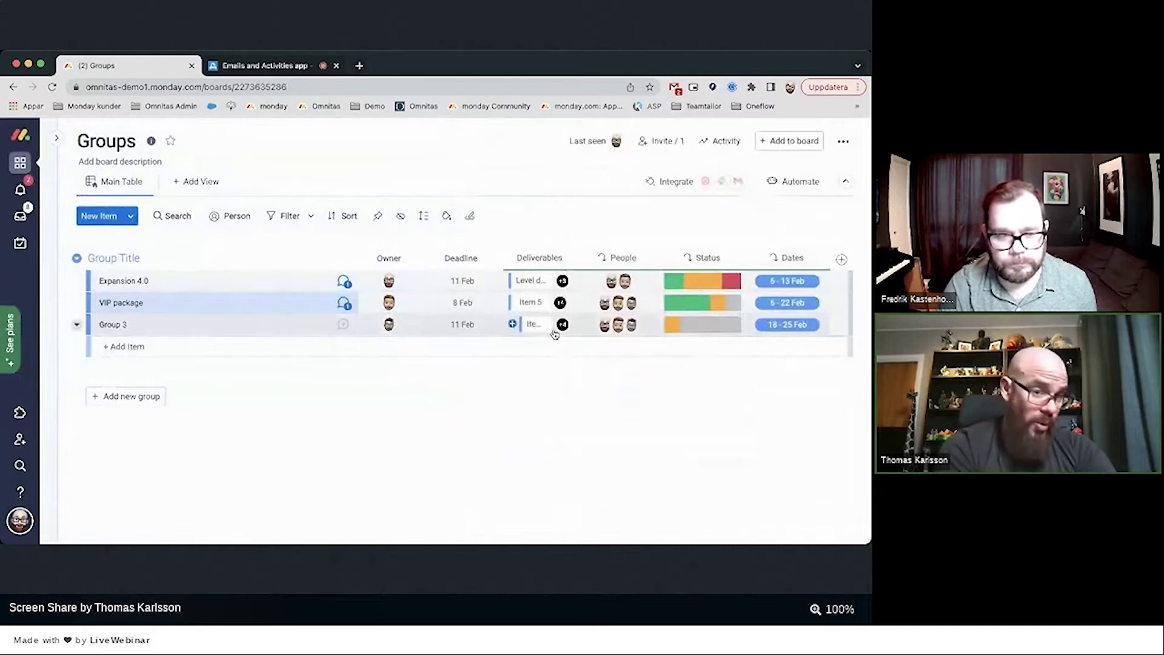
{"action": "mouse_move", "coordinate": [45, 407]}
{"action": "left_click", "coordinate": [100, 393]}
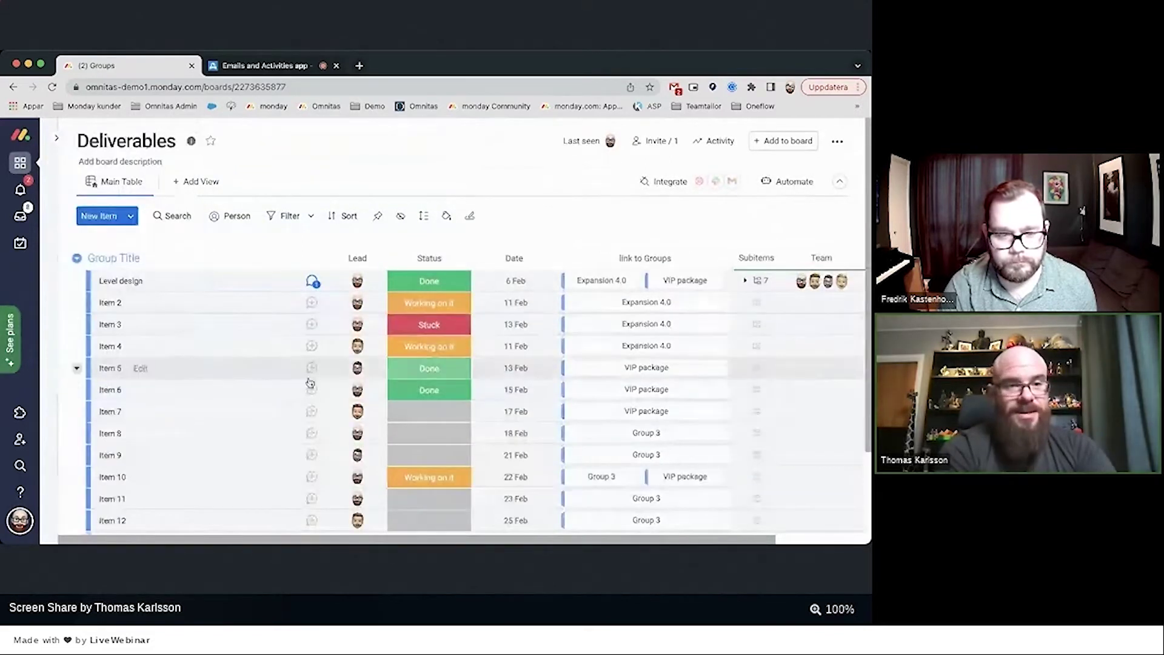
Step: Check Level design's updates, expand its subitems, and review the updates of the subitem named Subitem
{"action": "left_click", "coordinate": [266, 283]}
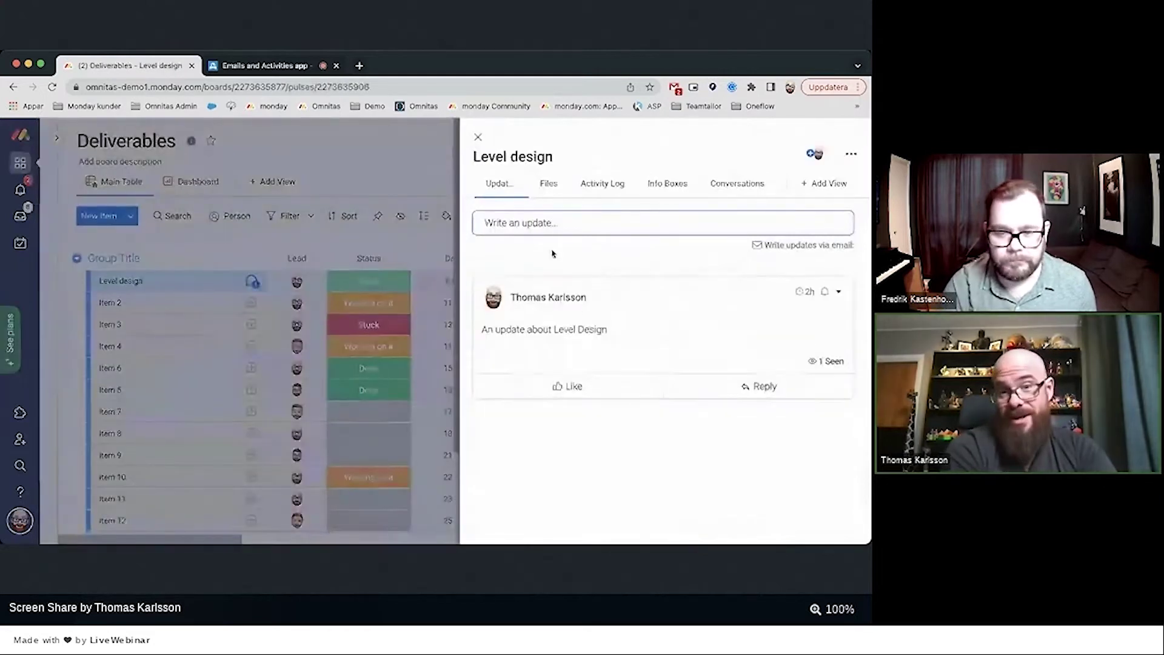
{"action": "left_click", "coordinate": [478, 138]}
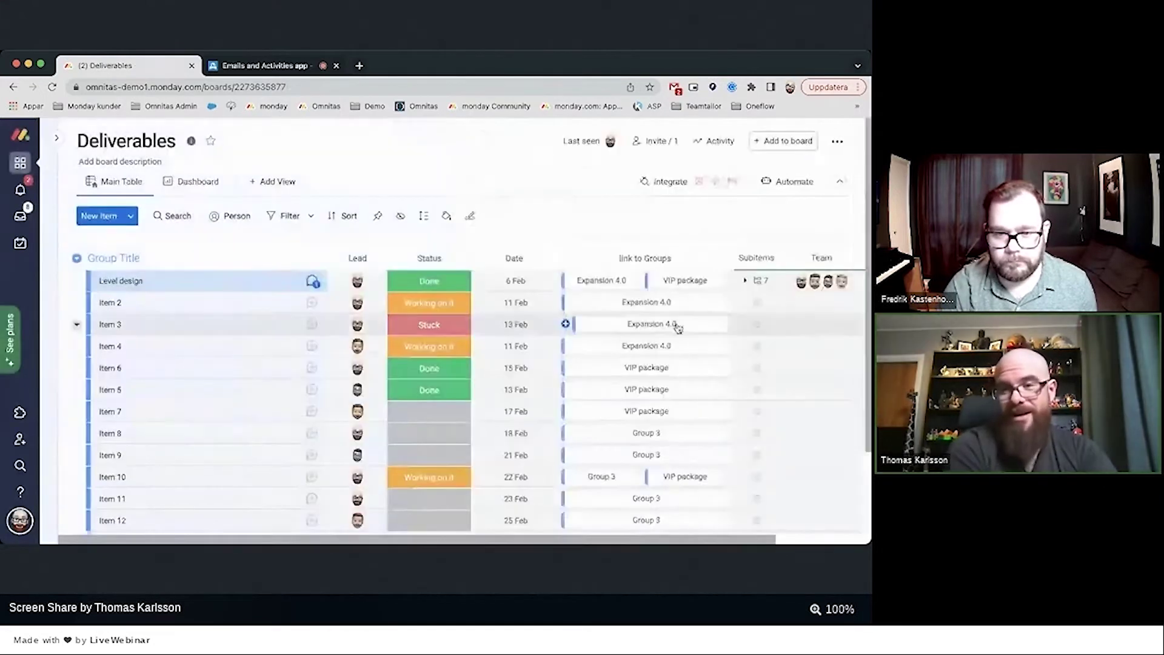
{"action": "left_click", "coordinate": [759, 285]}
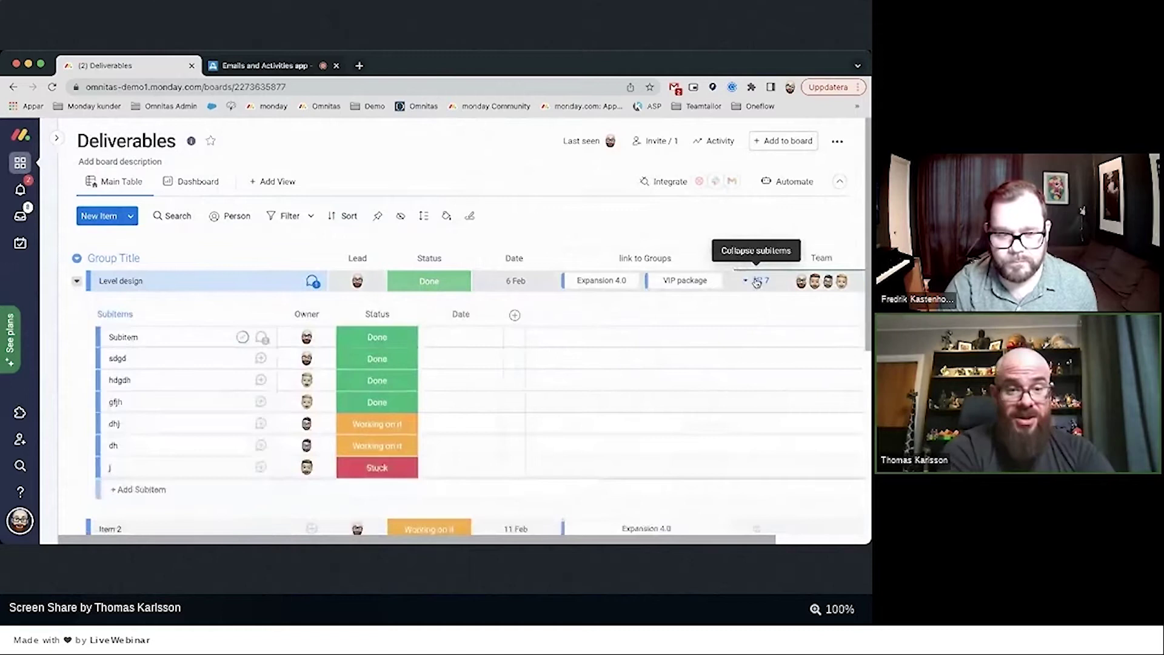
{"action": "left_click", "coordinate": [212, 342]}
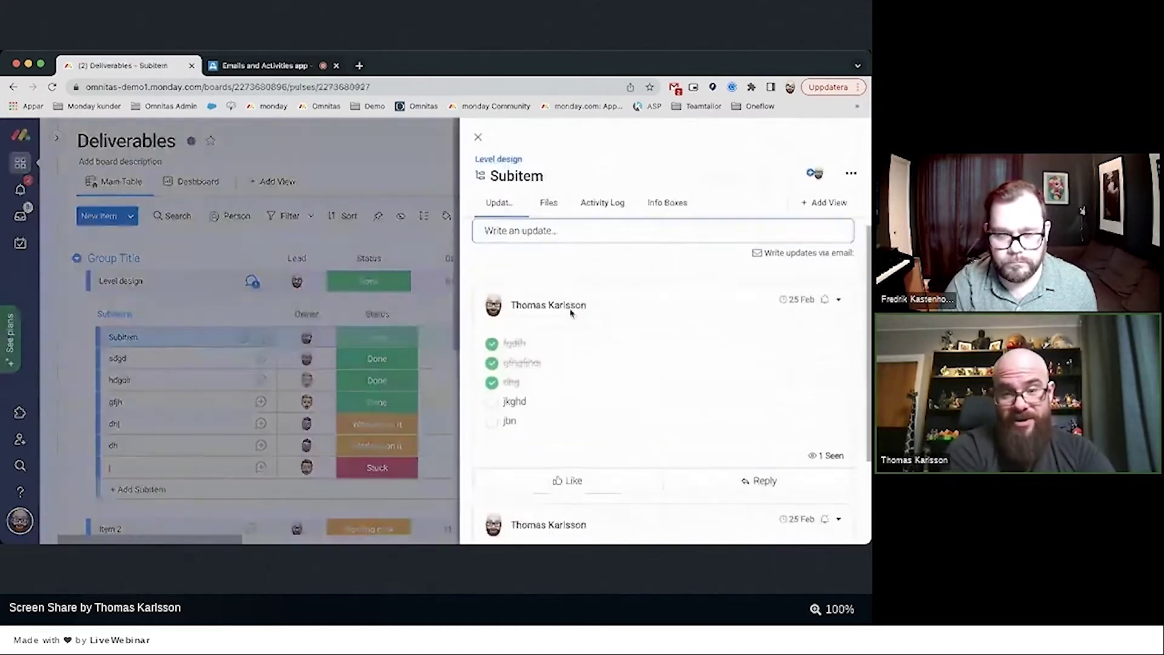
{"action": "scroll", "coordinate": [570, 313], "scroll_direction": "down", "scroll_amount": 2}
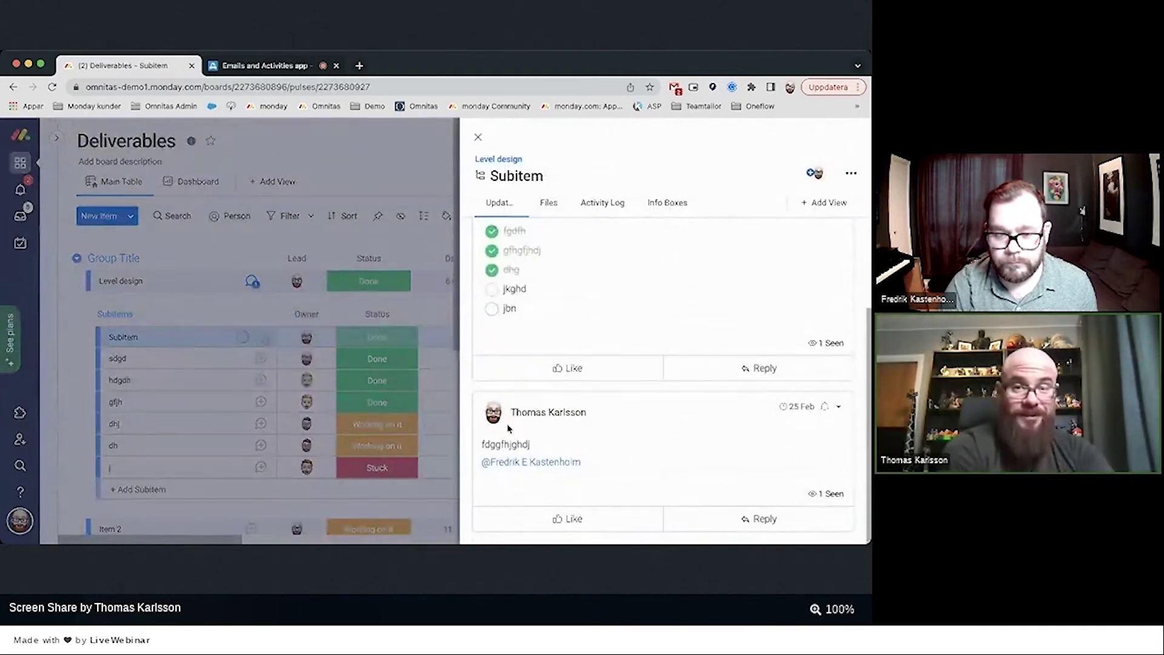
{"action": "left_click", "coordinate": [478, 137]}
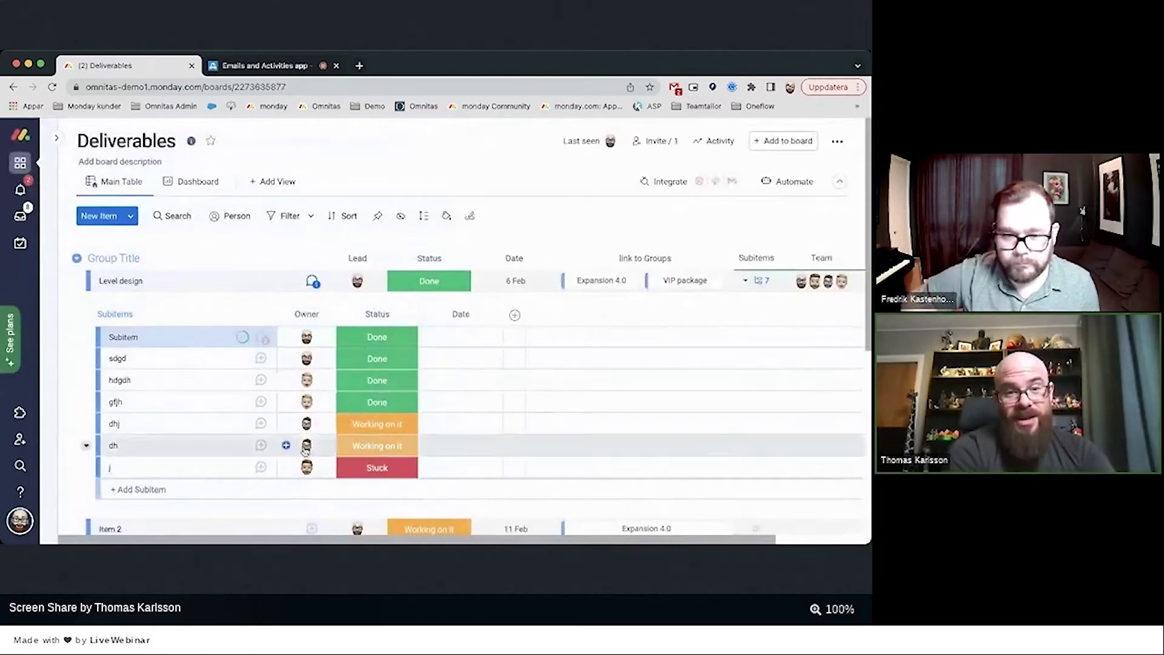
{"action": "left_click", "coordinate": [274, 289]}
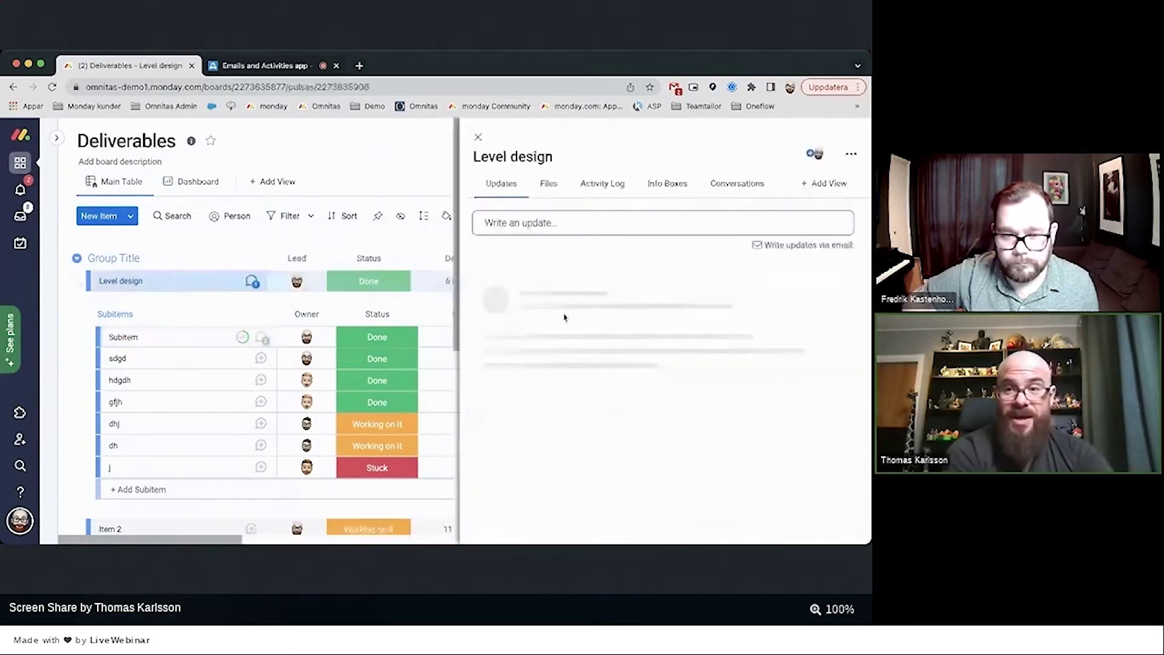
{"action": "left_click", "coordinate": [829, 183]}
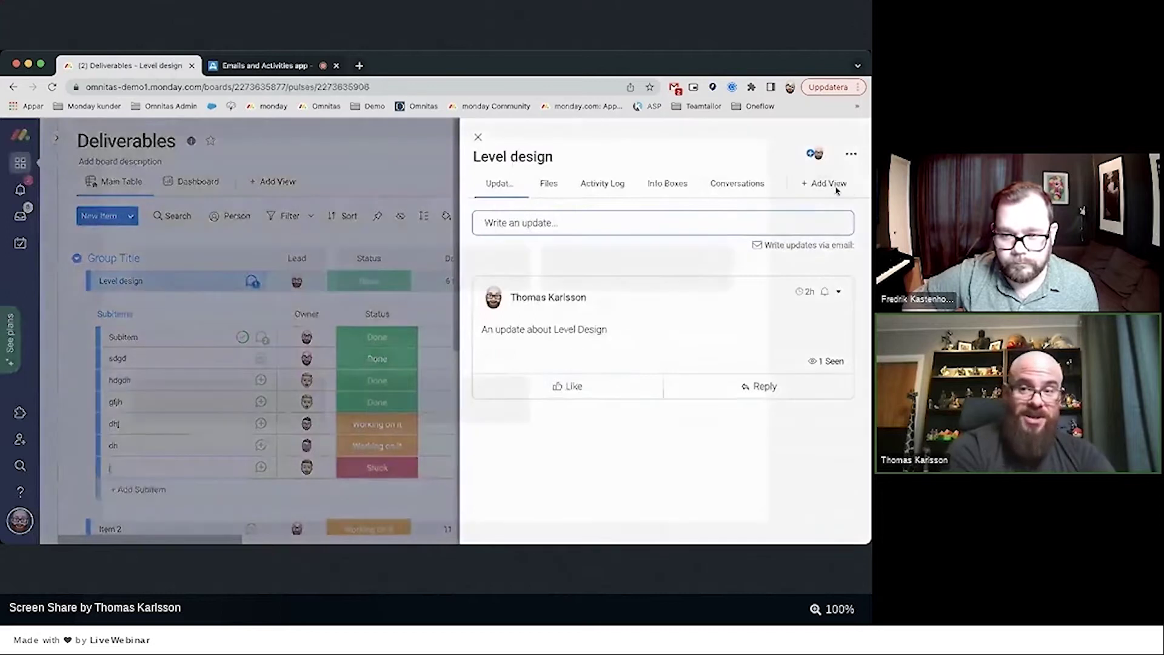
{"action": "scroll", "coordinate": [385, 309], "scroll_direction": "down", "scroll_amount": 5}
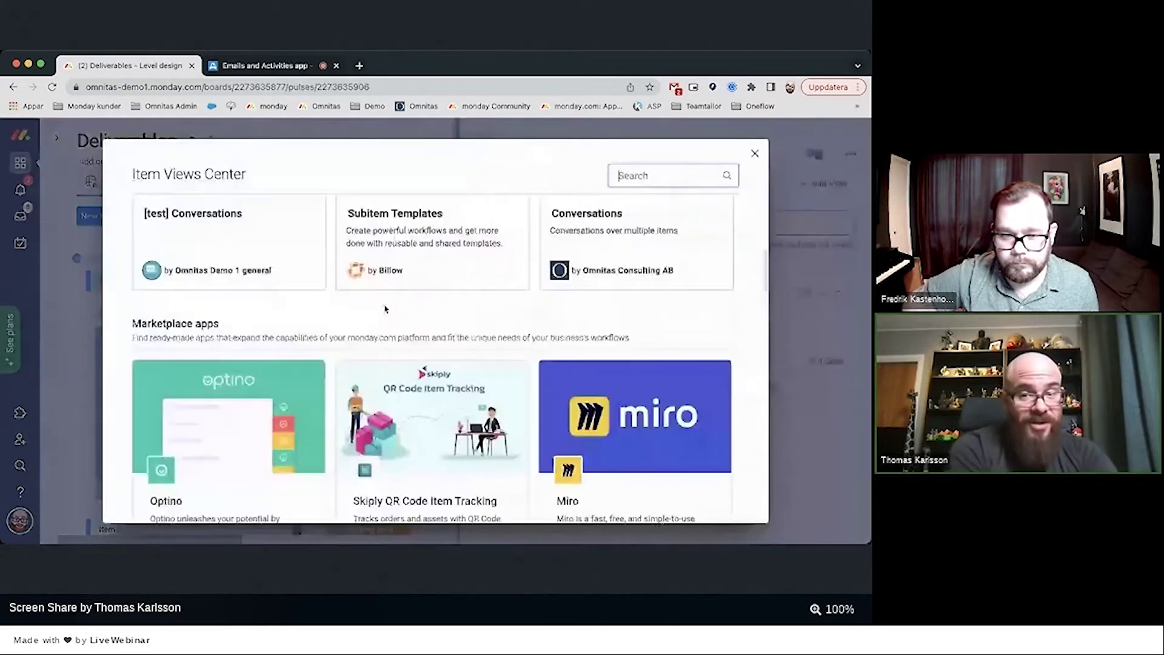
{"action": "scroll", "coordinate": [568, 304], "scroll_direction": "up", "scroll_amount": 2}
{"action": "left_click", "coordinate": [755, 155]}
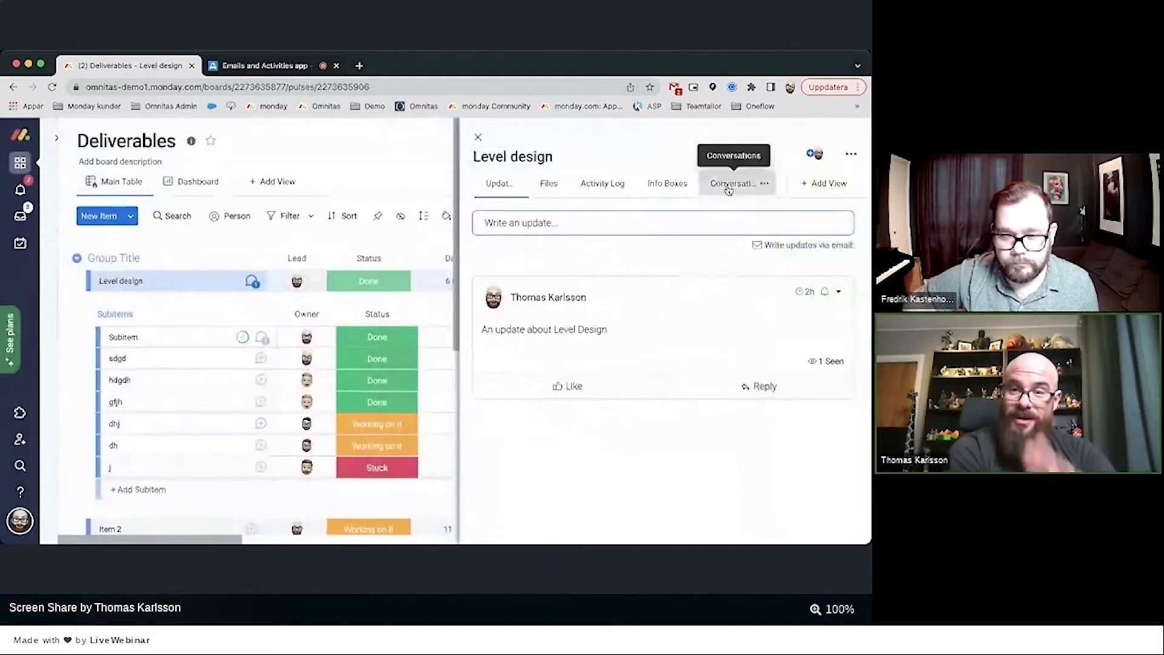
{"action": "left_click", "coordinate": [804, 186]}
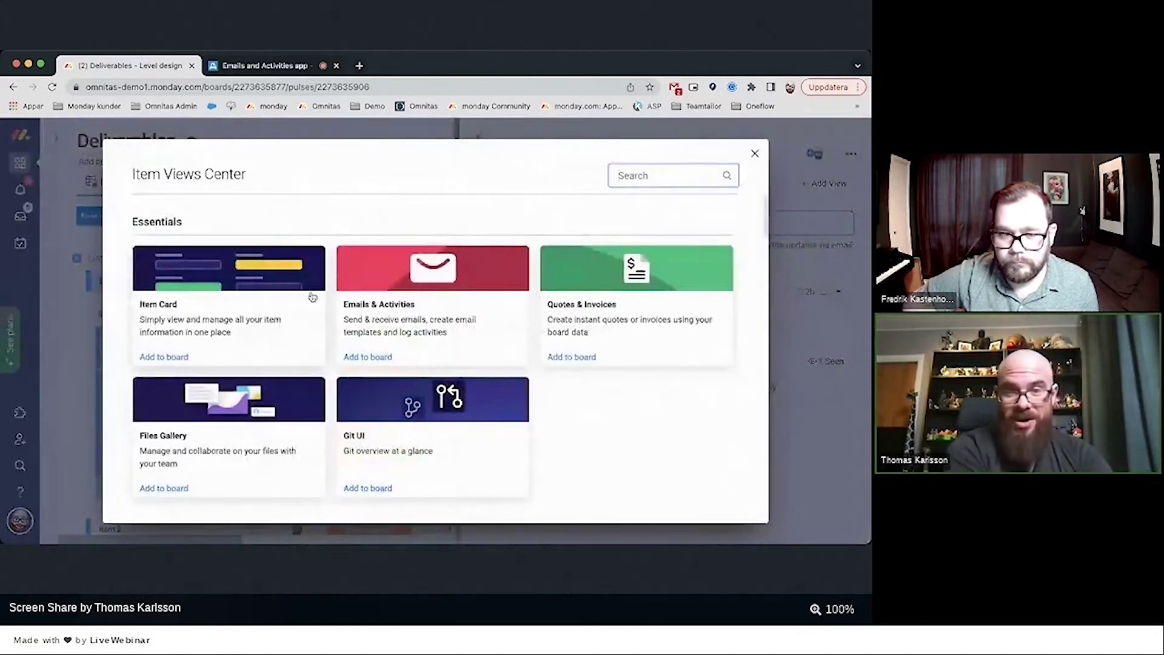
{"action": "left_click", "coordinate": [755, 155]}
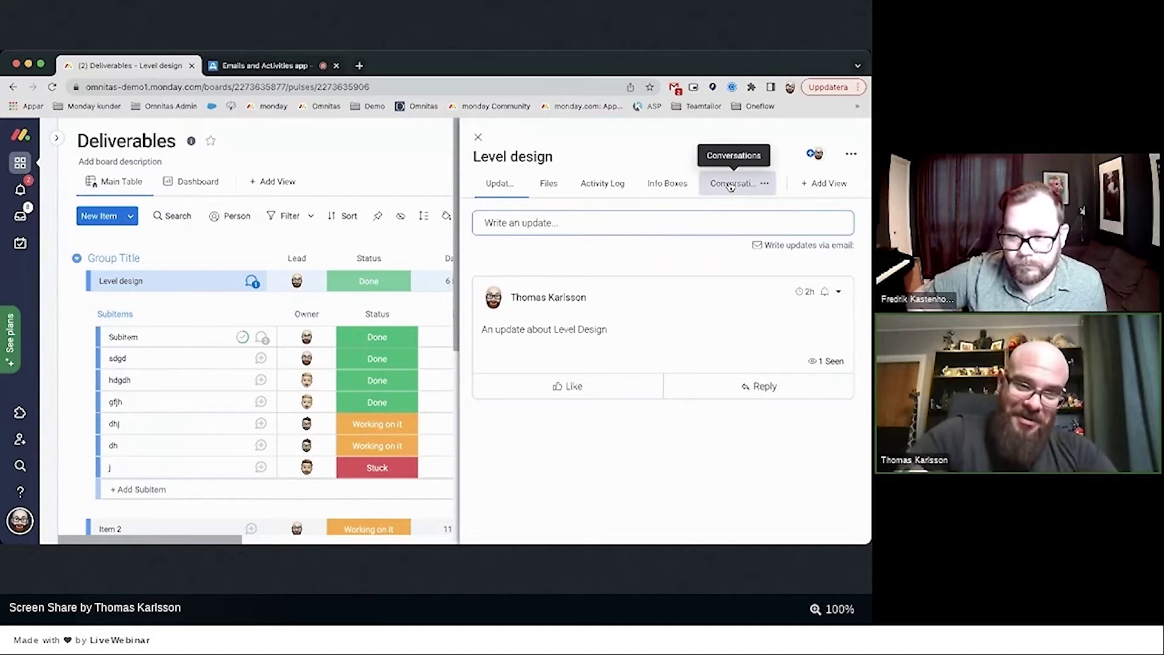
Step: View Level design's Conversations feed and its settings, scroll up to the VIP package post, then close the panel
{"action": "left_click", "coordinate": [731, 184]}
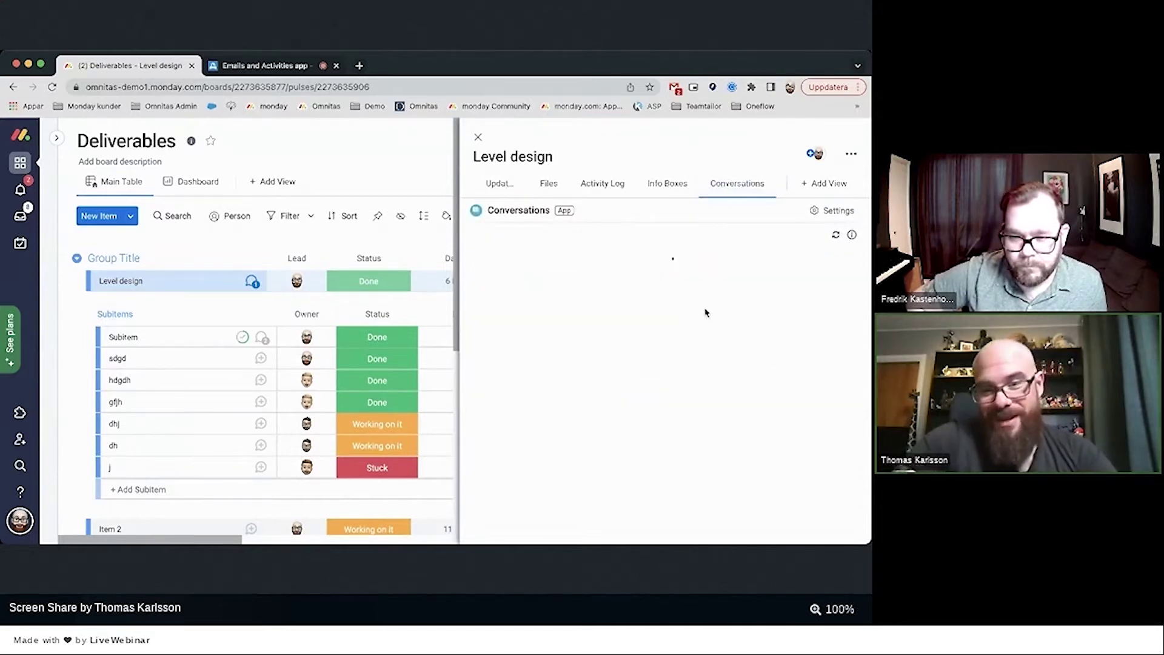
{"action": "left_click", "coordinate": [832, 211]}
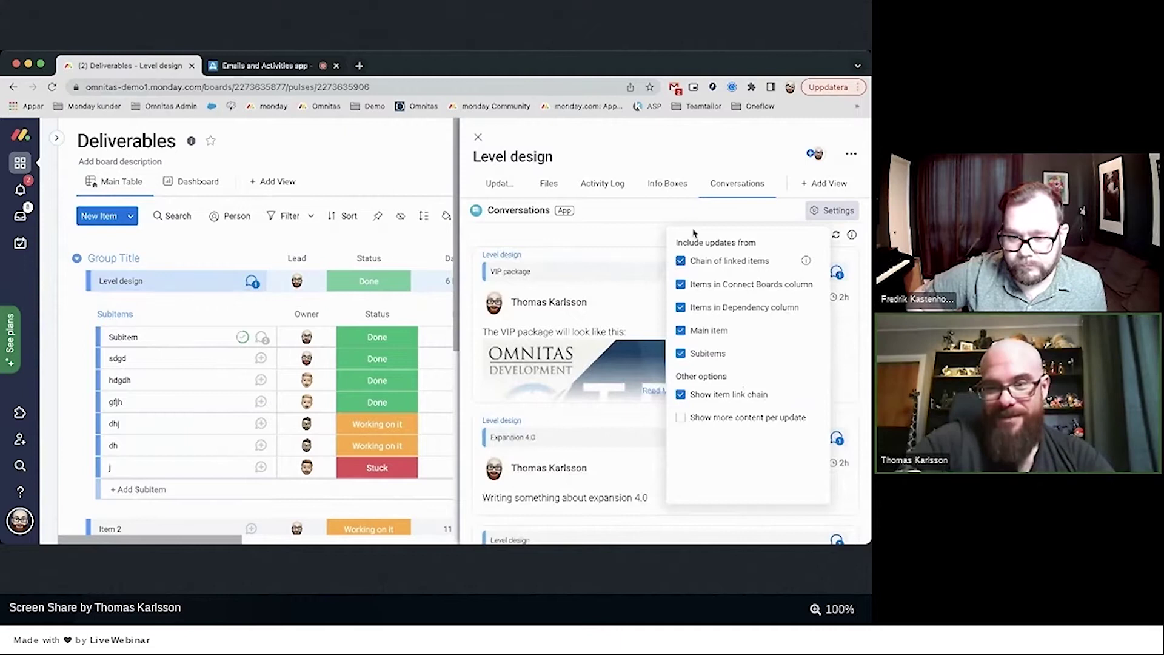
{"action": "left_click", "coordinate": [816, 214]}
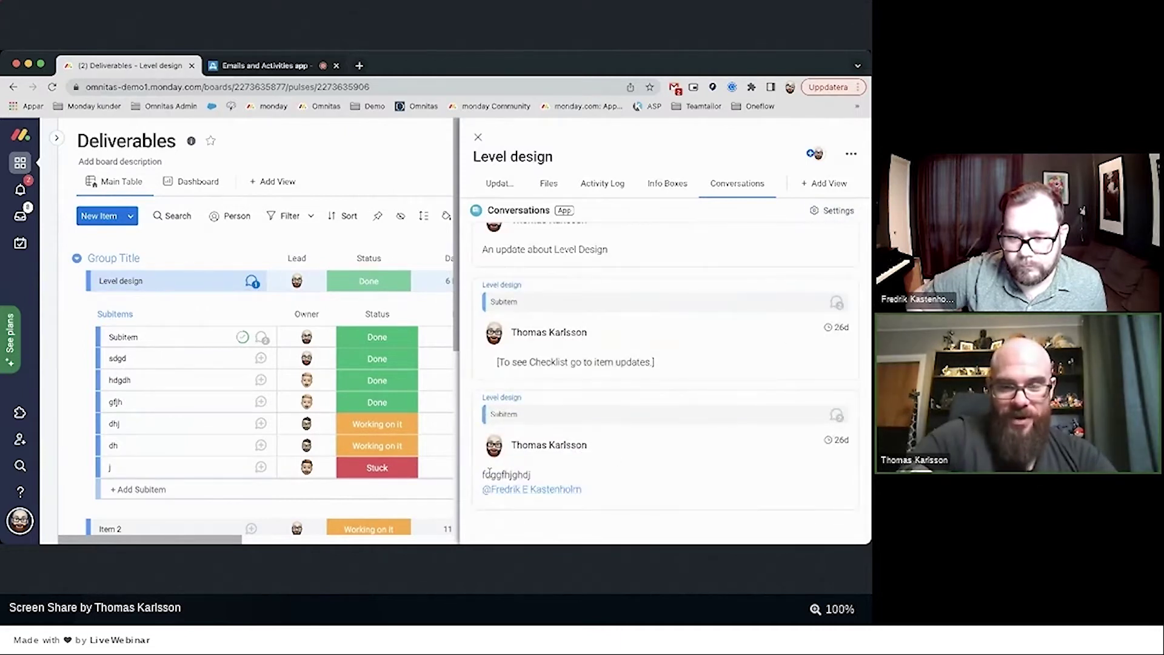
{"action": "scroll", "coordinate": [505, 438], "scroll_direction": "up", "scroll_amount": 2}
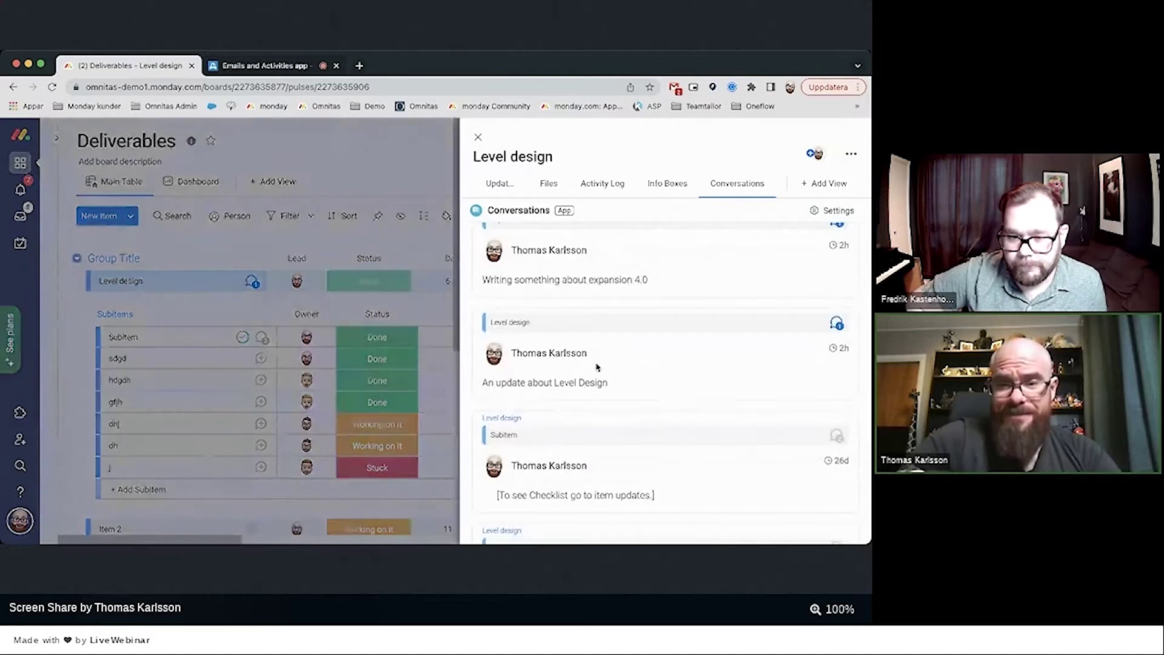
{"action": "scroll", "coordinate": [596, 367], "scroll_direction": "up", "scroll_amount": 3}
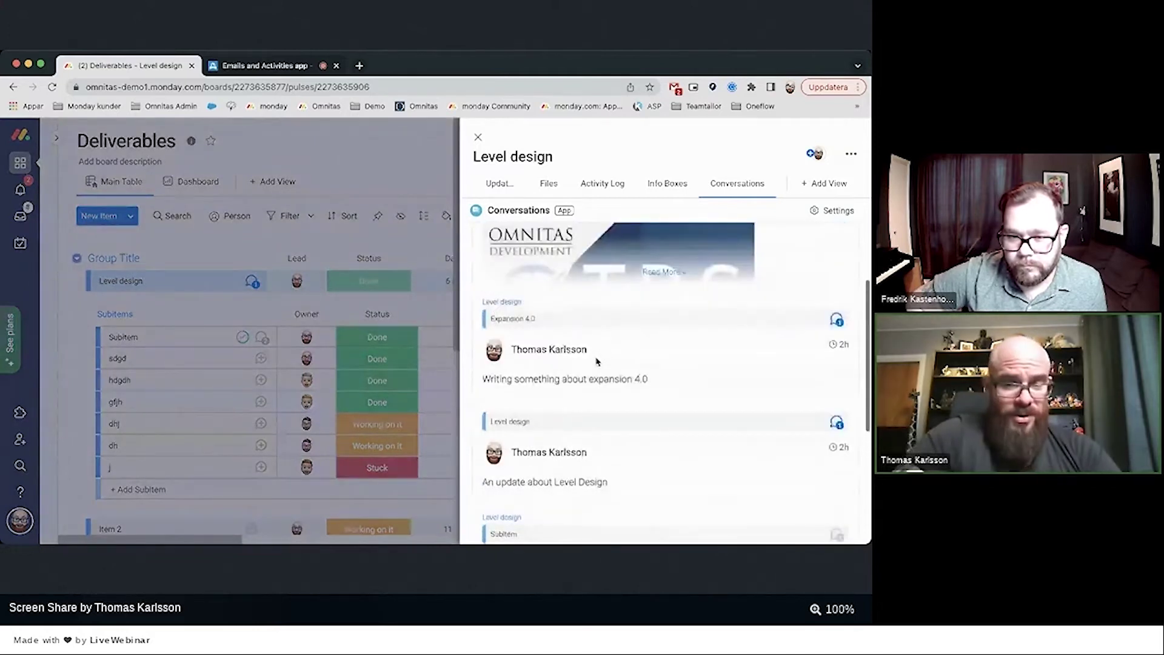
{"action": "scroll", "coordinate": [596, 398], "scroll_direction": "up", "scroll_amount": 2}
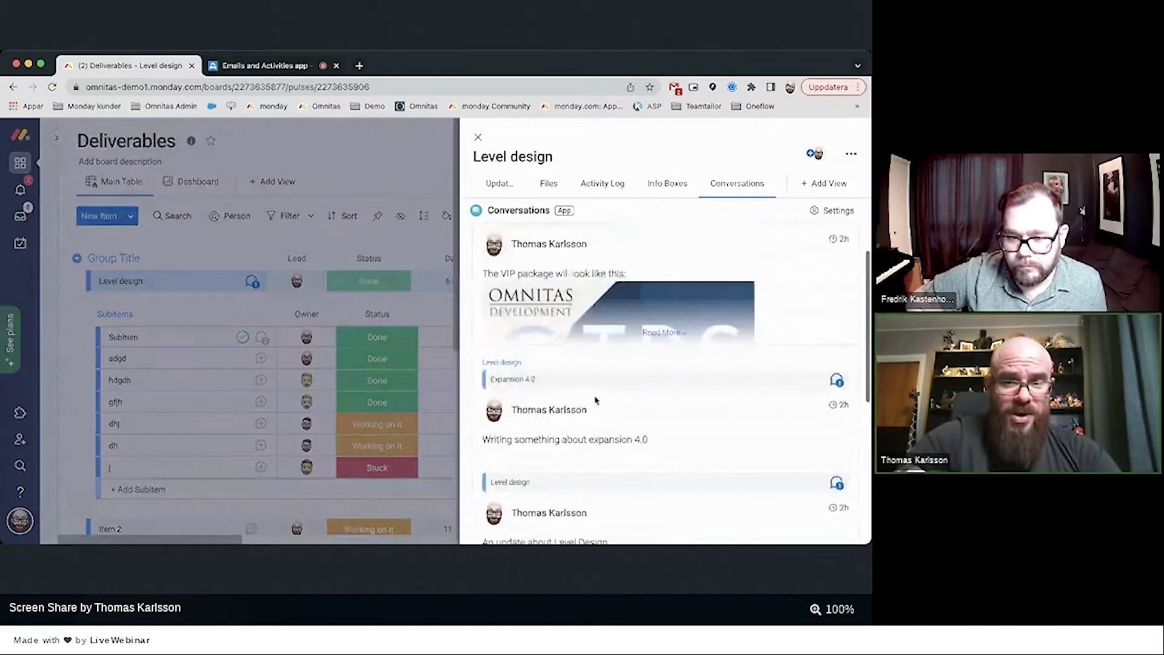
{"action": "scroll", "coordinate": [596, 400], "scroll_direction": "up", "scroll_amount": 2}
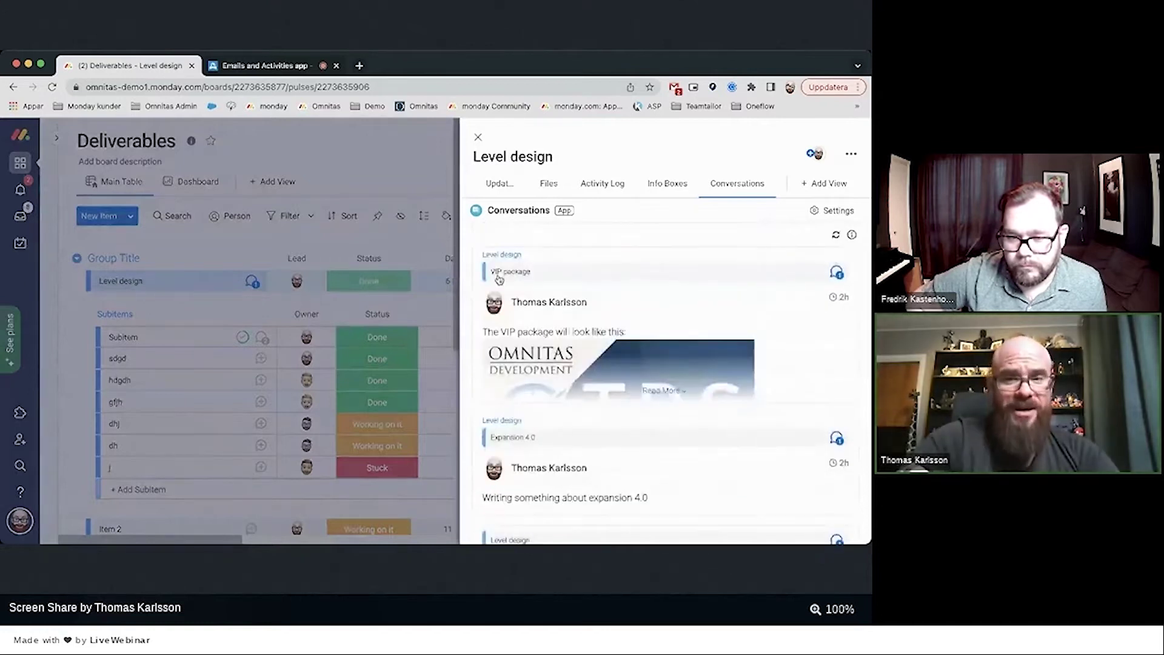
{"action": "left_click", "coordinate": [478, 137]}
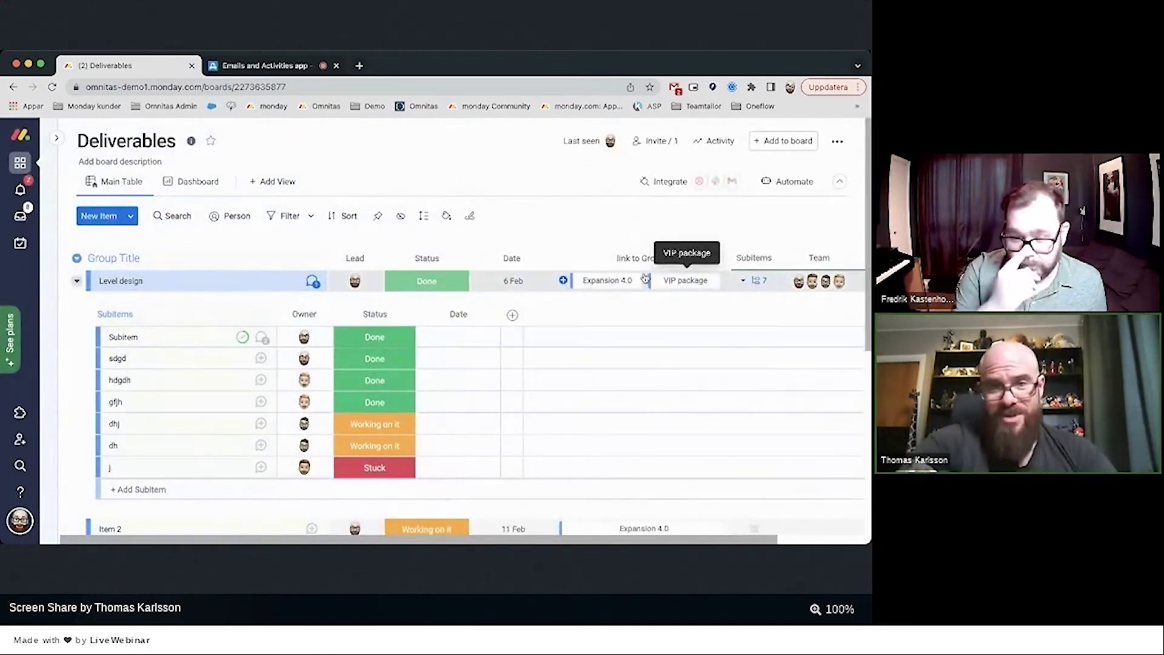
{"action": "left_click", "coordinate": [274, 283]}
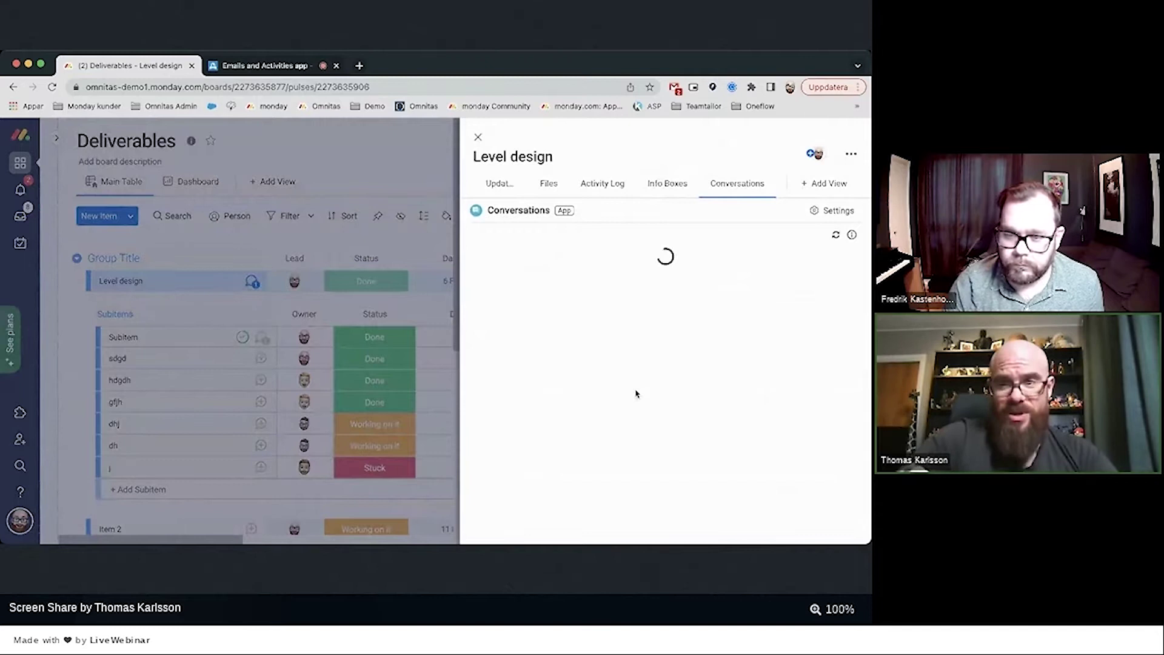
{"action": "scroll", "coordinate": [636, 401], "scroll_direction": "down", "scroll_amount": 6}
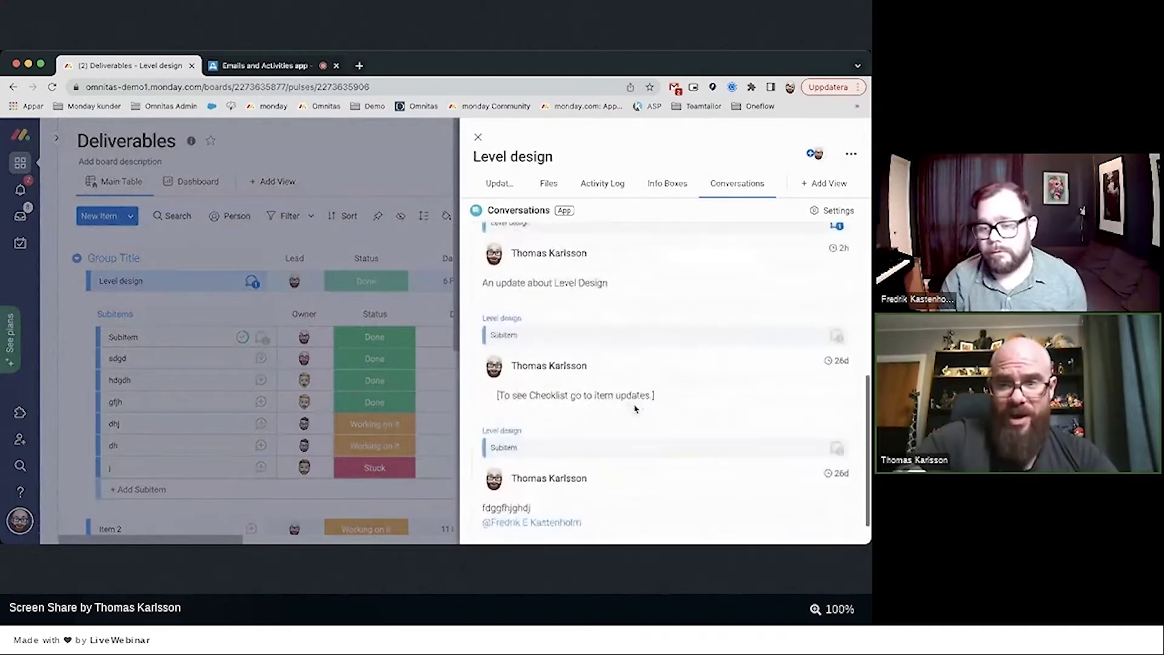
{"action": "scroll", "coordinate": [635, 409], "scroll_direction": "up", "scroll_amount": 8}
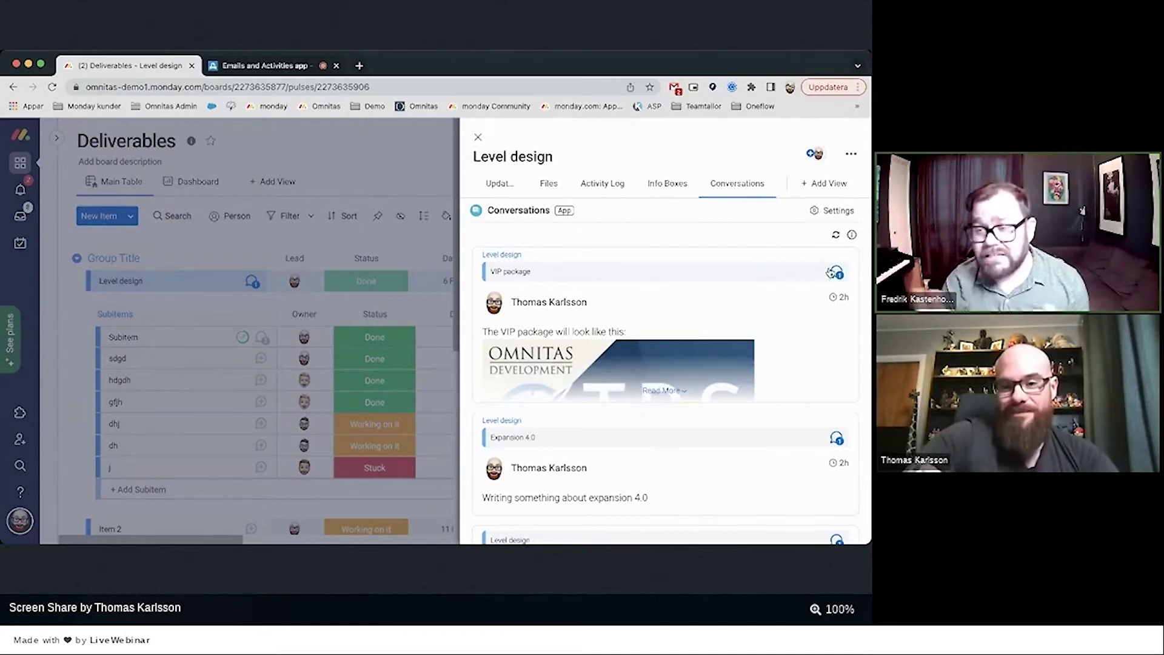
{"action": "left_click", "coordinate": [478, 138]}
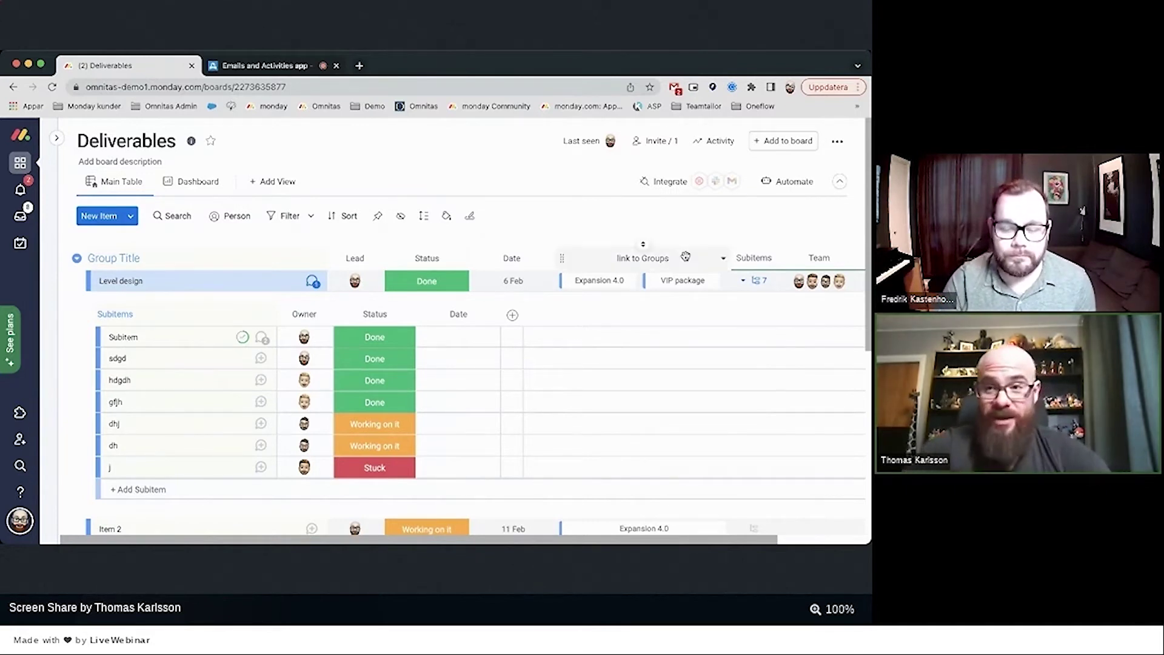
Step: Create a custom automation: when an item is created, post an update with the user name and item name
{"action": "left_click", "coordinate": [784, 189]}
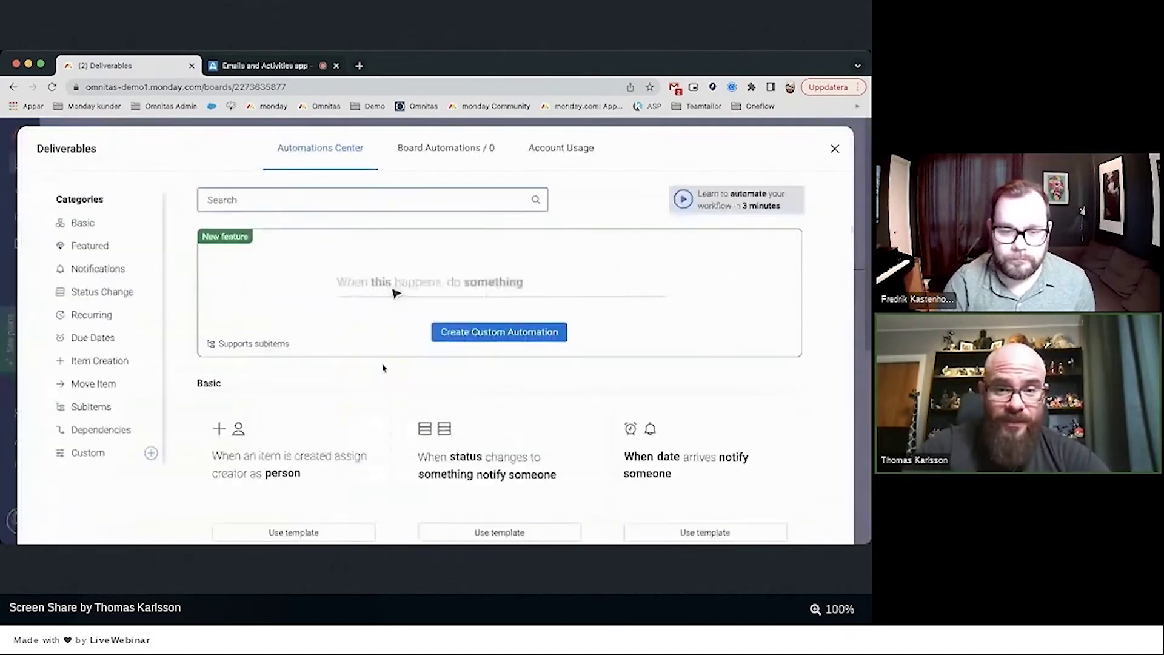
{"action": "left_click", "coordinate": [395, 293]}
{"action": "left_click", "coordinate": [240, 237]}
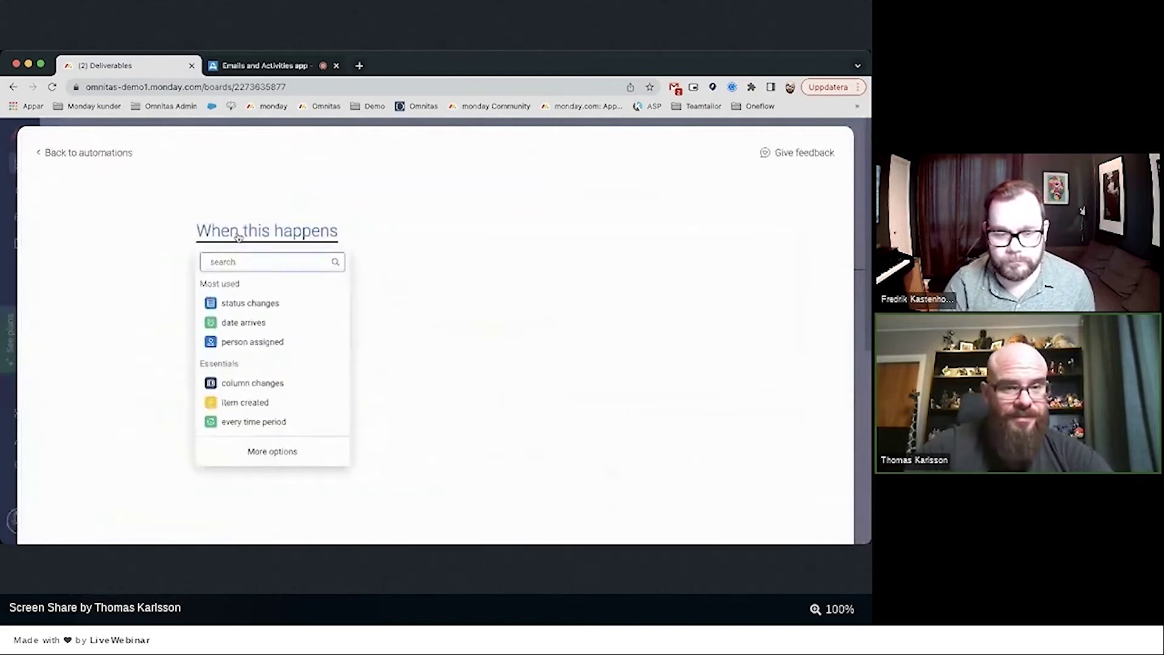
{"action": "type", "text": "creat"}
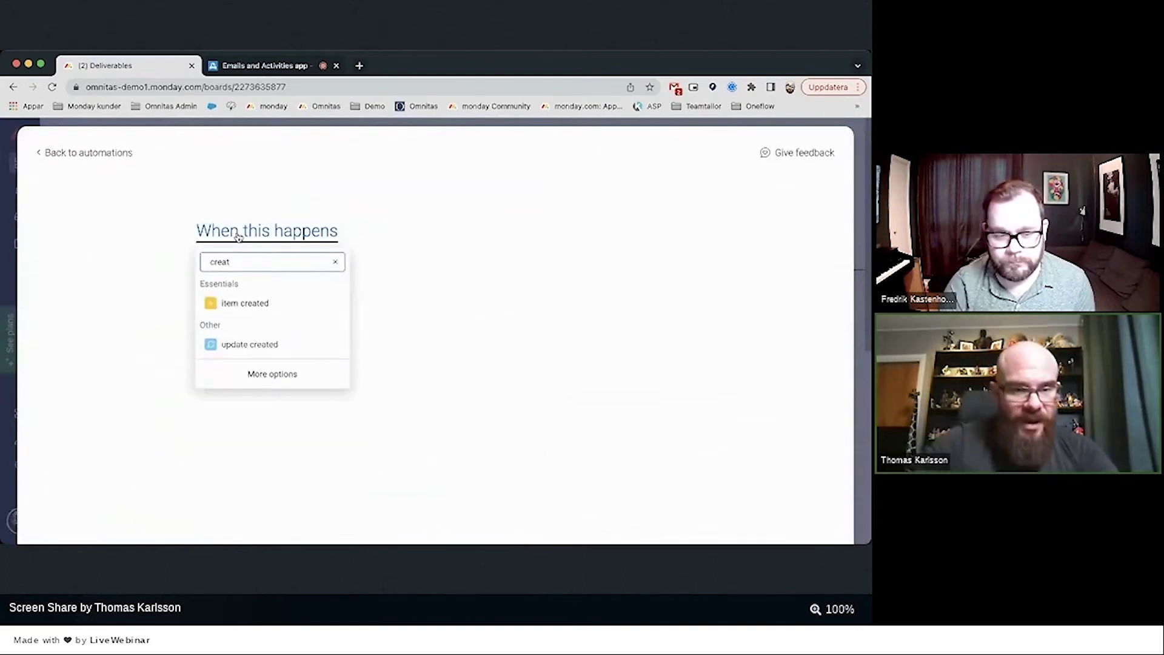
{"action": "left_click", "coordinate": [244, 302]}
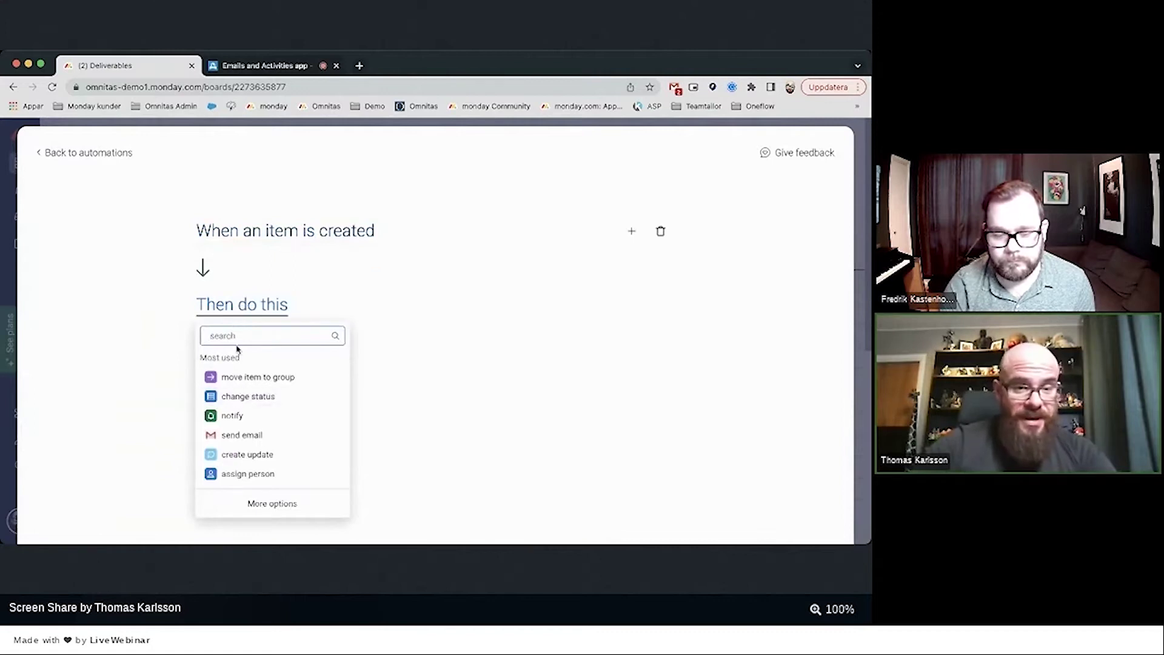
{"action": "type", "text": "upda"}
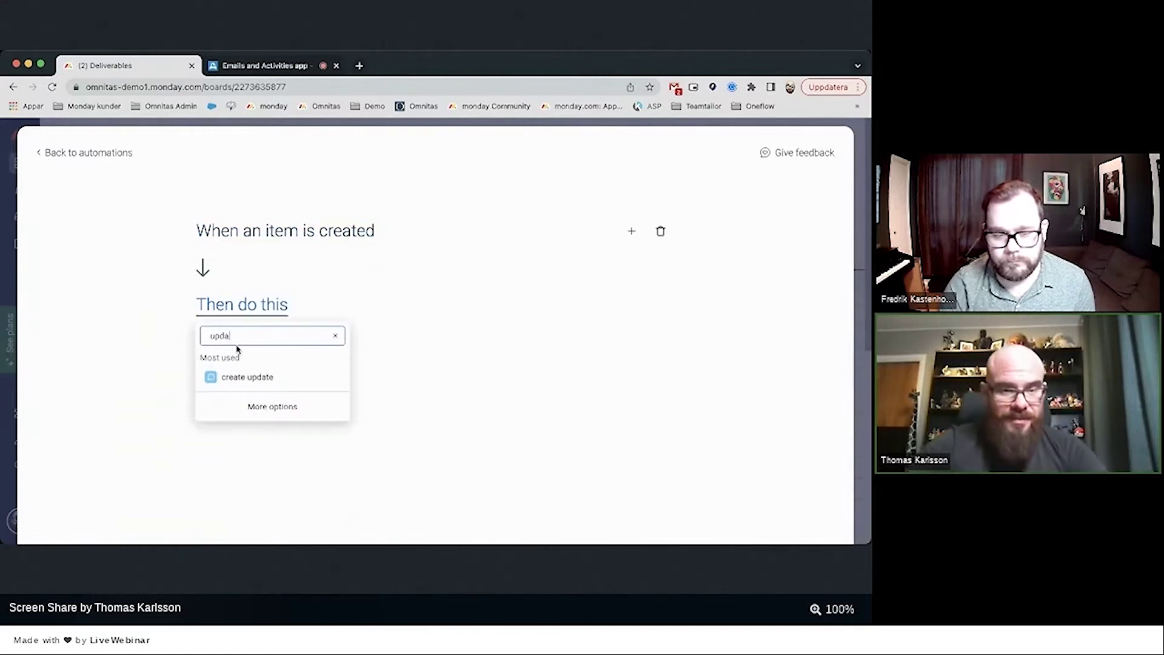
{"action": "left_click", "coordinate": [243, 376]}
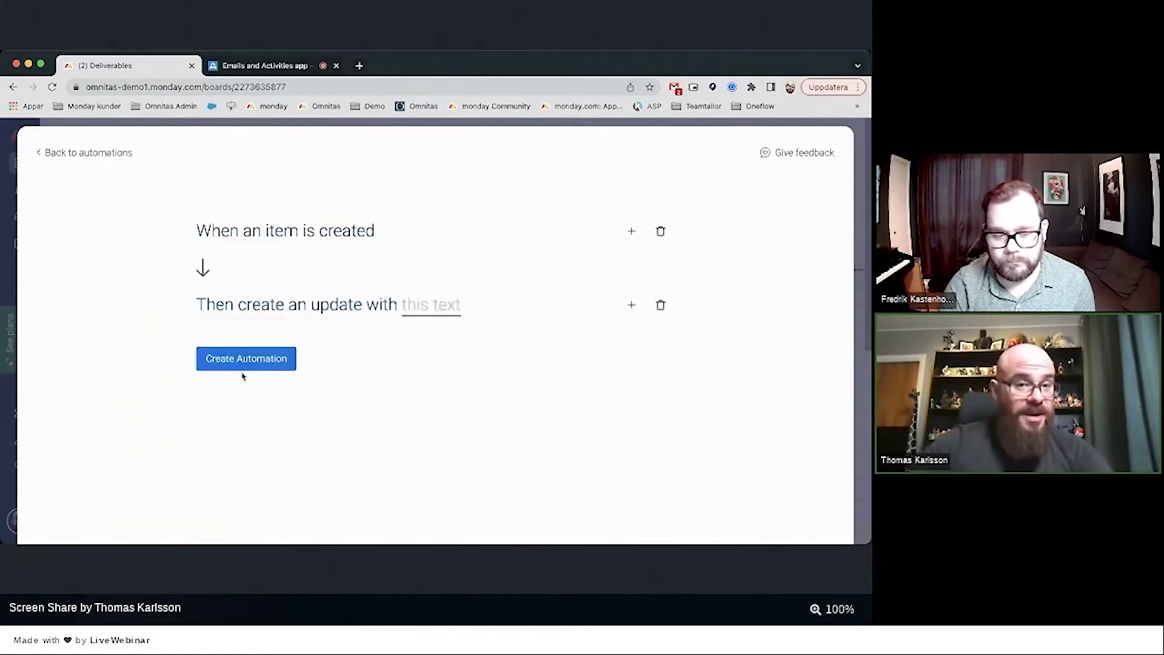
{"action": "left_click", "coordinate": [434, 306]}
{"action": "left_click", "coordinate": [577, 447]}
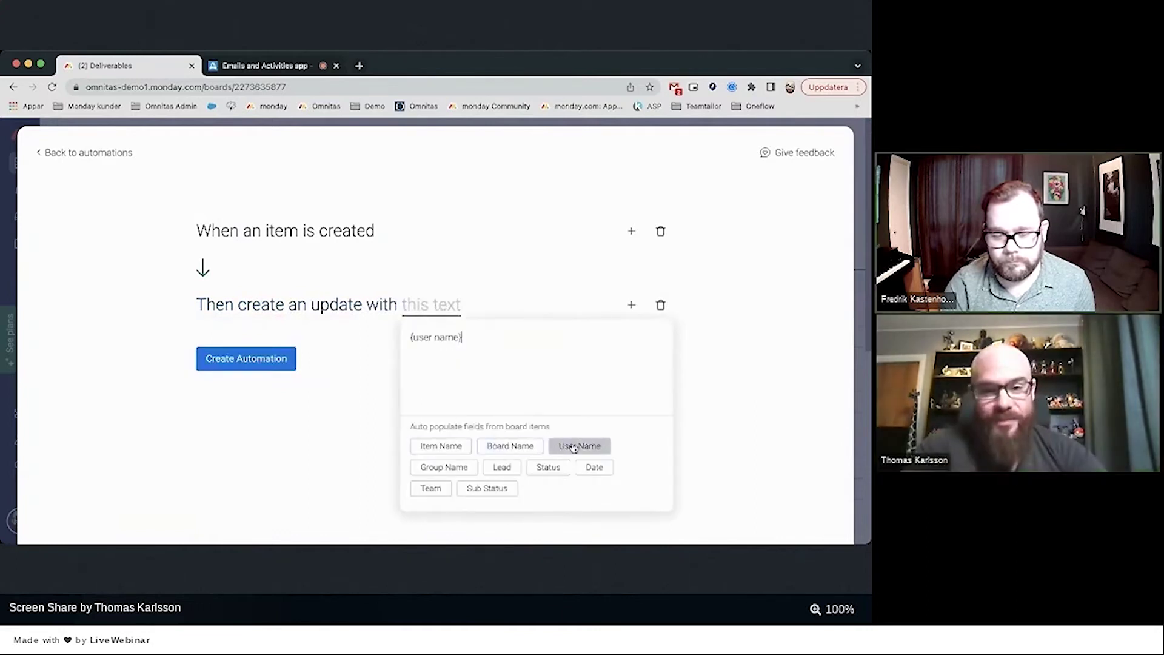
{"action": "type", "text": "created a new deliverable -"}
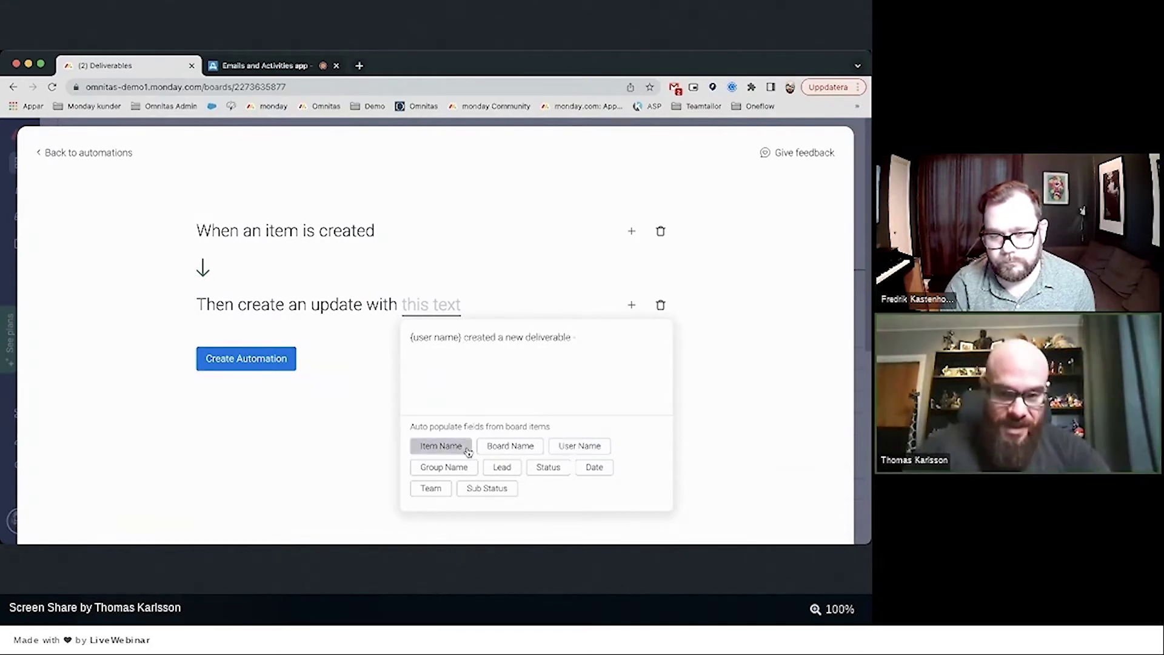
{"action": "left_click", "coordinate": [443, 446]}
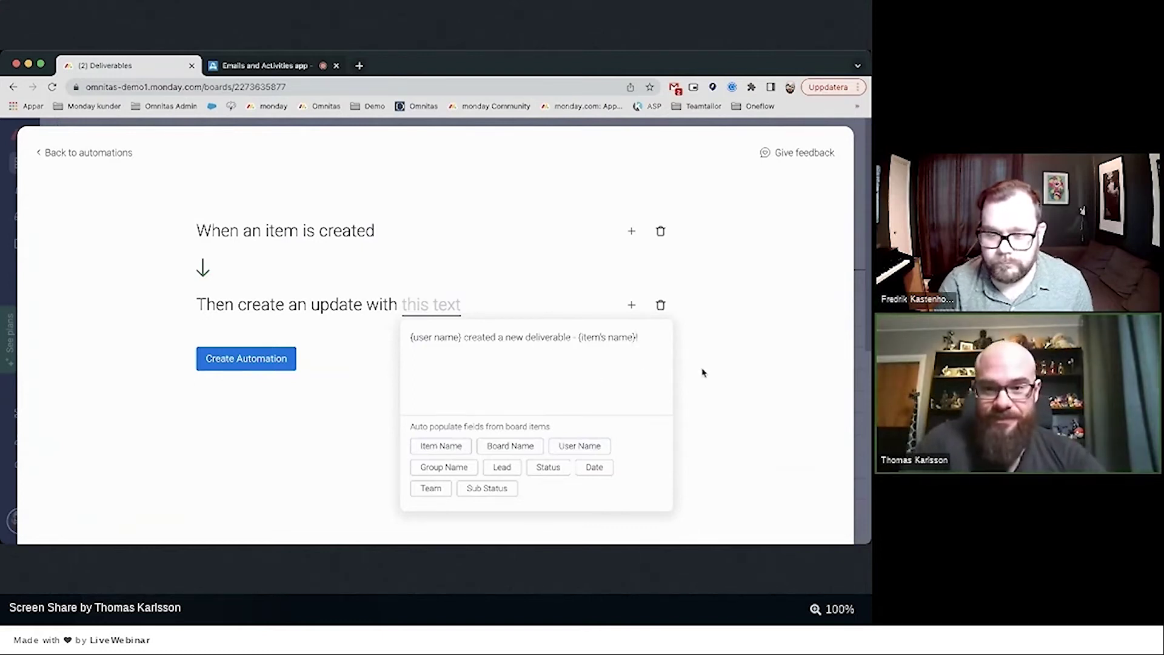
{"action": "left_click", "coordinate": [250, 361]}
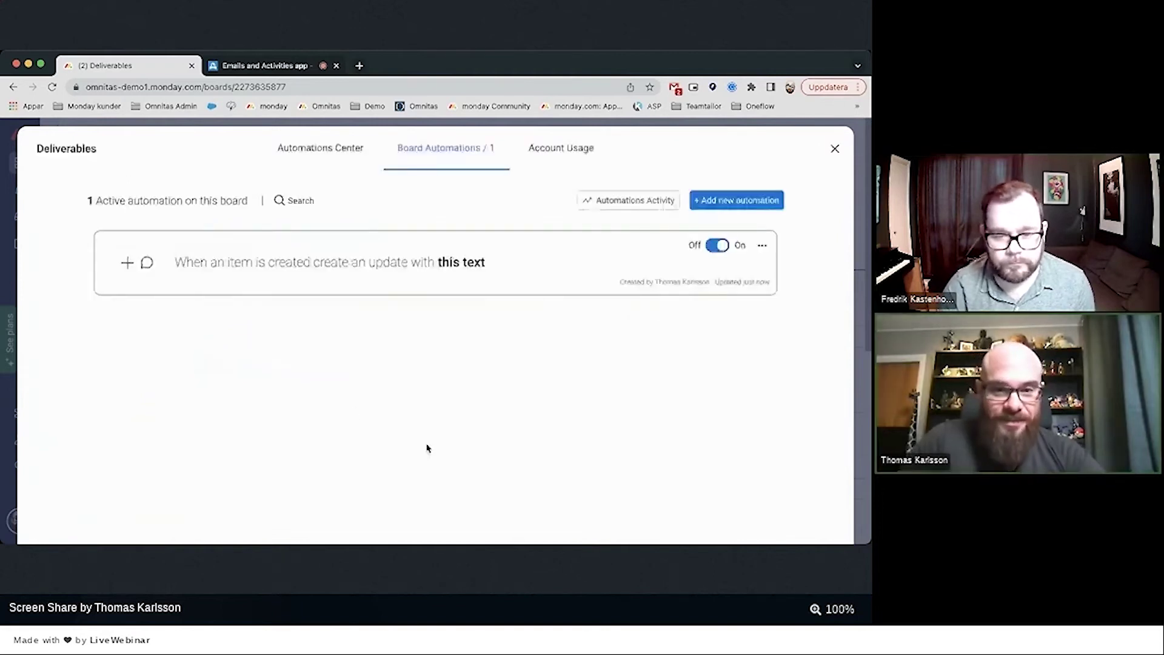
Step: Reopen the automations, browse the status change templates, and return to the active automations list
{"action": "left_click", "coordinate": [835, 149]}
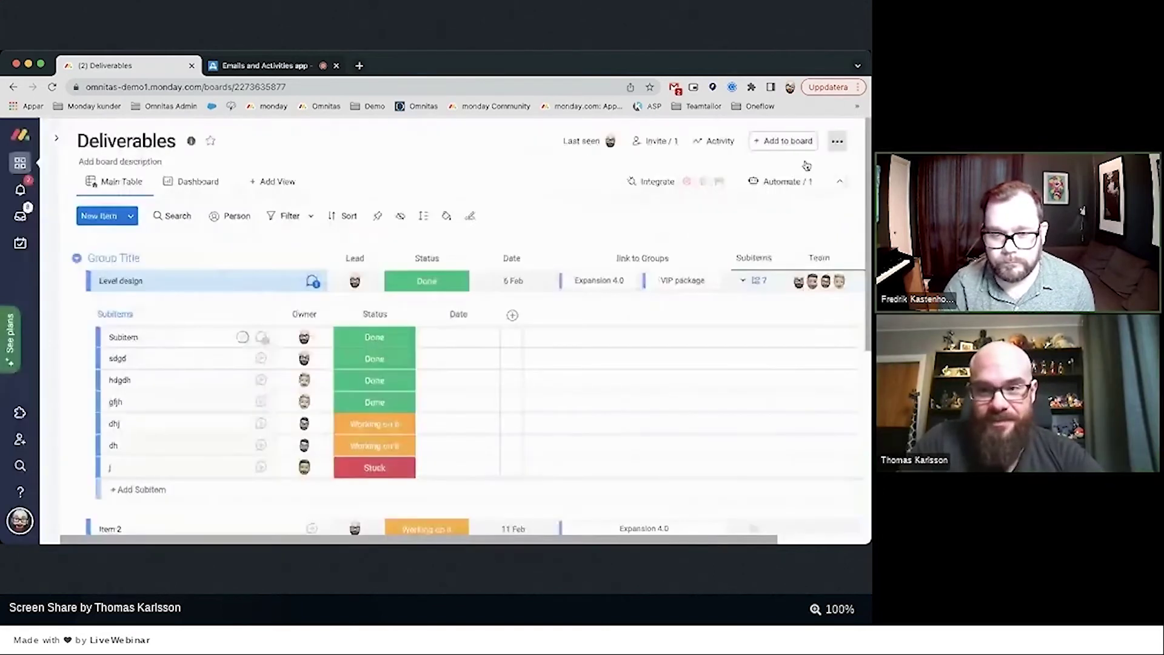
{"action": "left_click", "coordinate": [829, 185]}
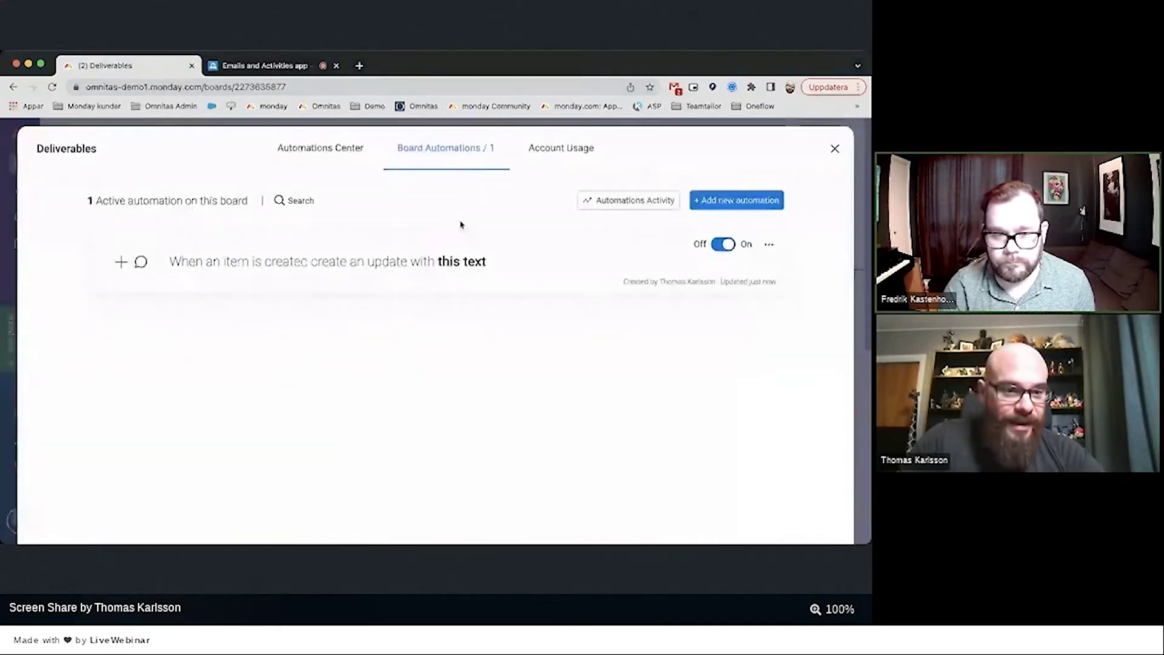
{"action": "left_click", "coordinate": [320, 147]}
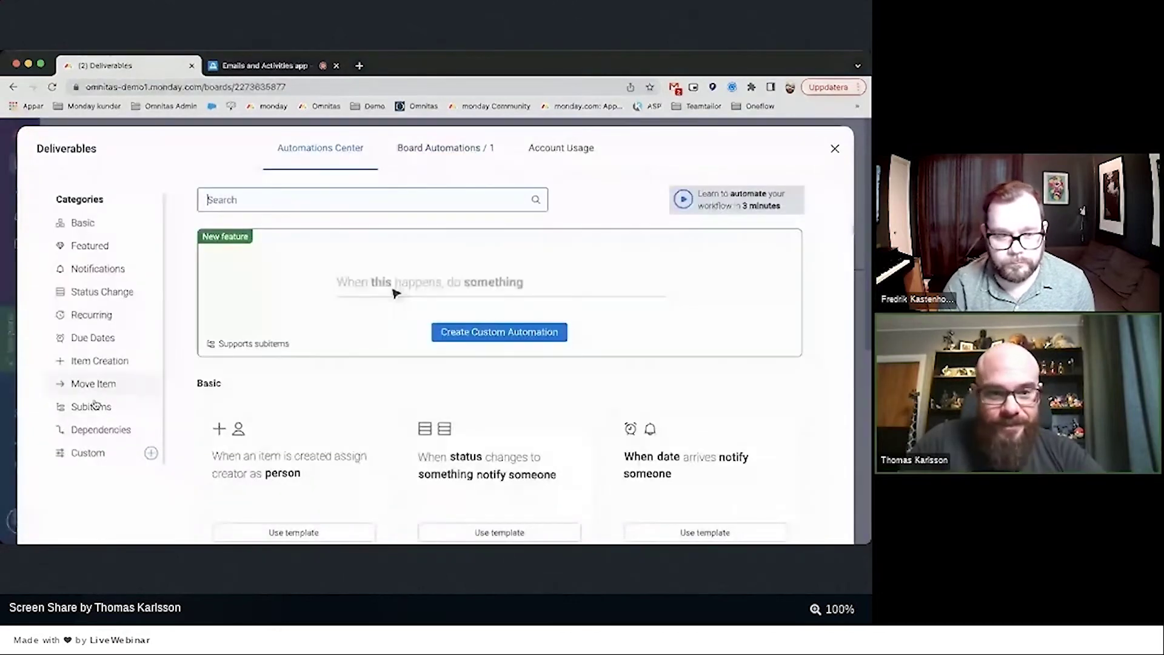
{"action": "left_click", "coordinate": [102, 292]}
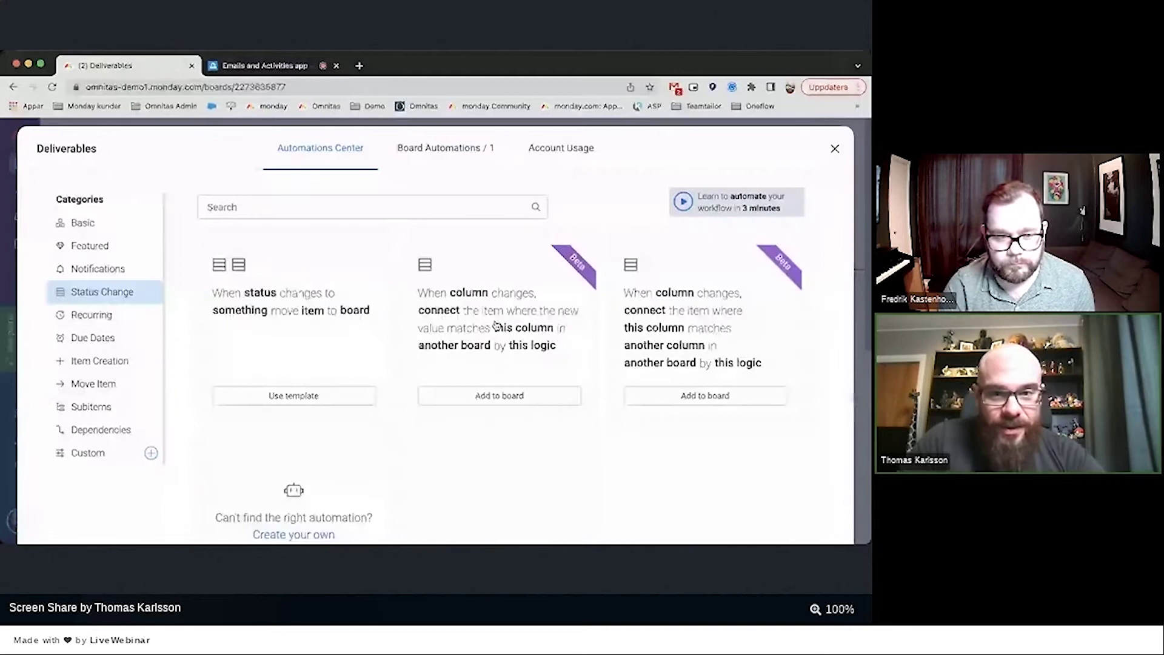
{"action": "scroll", "coordinate": [496, 326], "scroll_direction": "down", "scroll_amount": 10}
{"action": "left_click", "coordinate": [455, 148]}
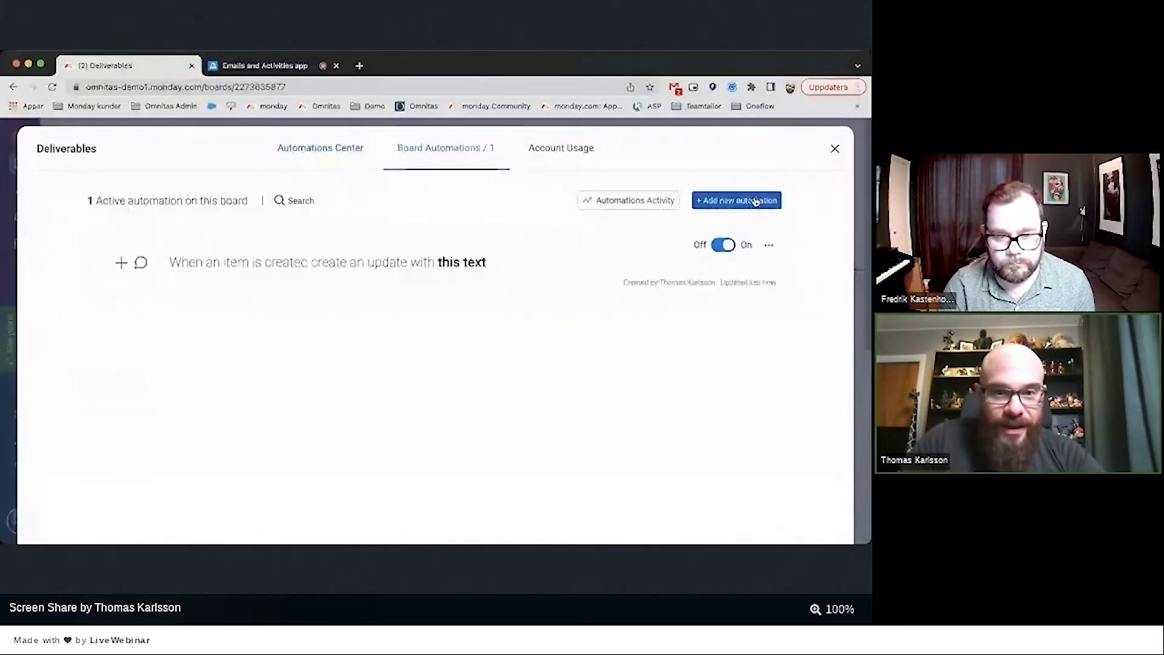
Step: Start a new custom automation triggered when a subitem's Status changes to Done
{"action": "left_click", "coordinate": [756, 201]}
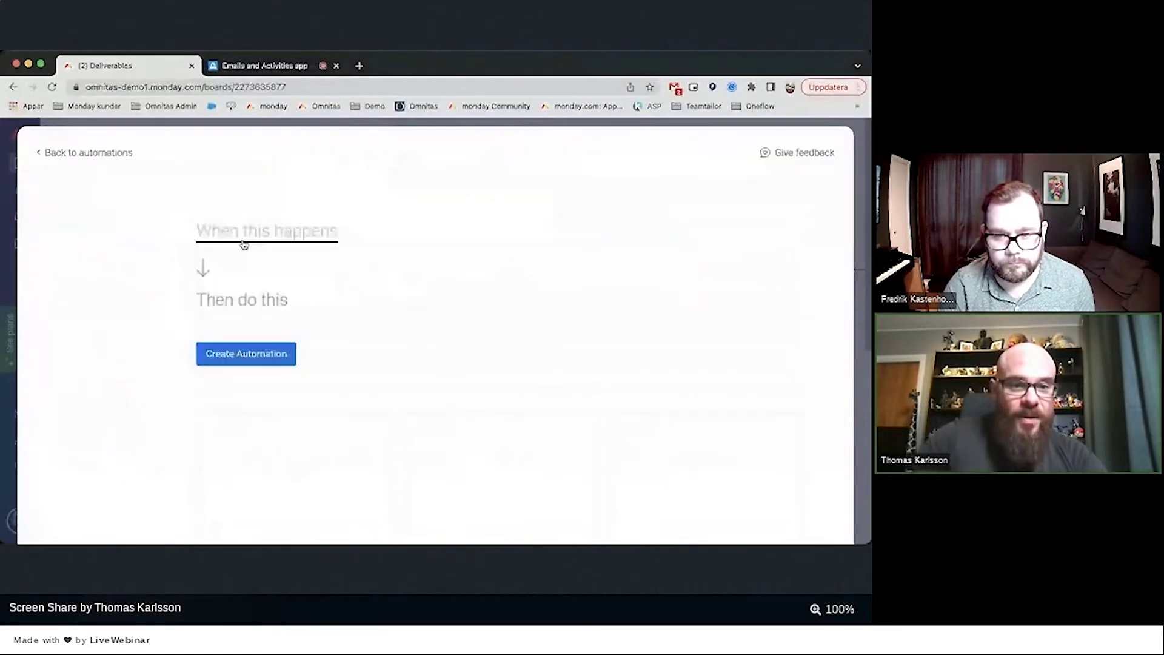
{"action": "left_click", "coordinate": [244, 244]}
{"action": "left_click", "coordinate": [250, 302]}
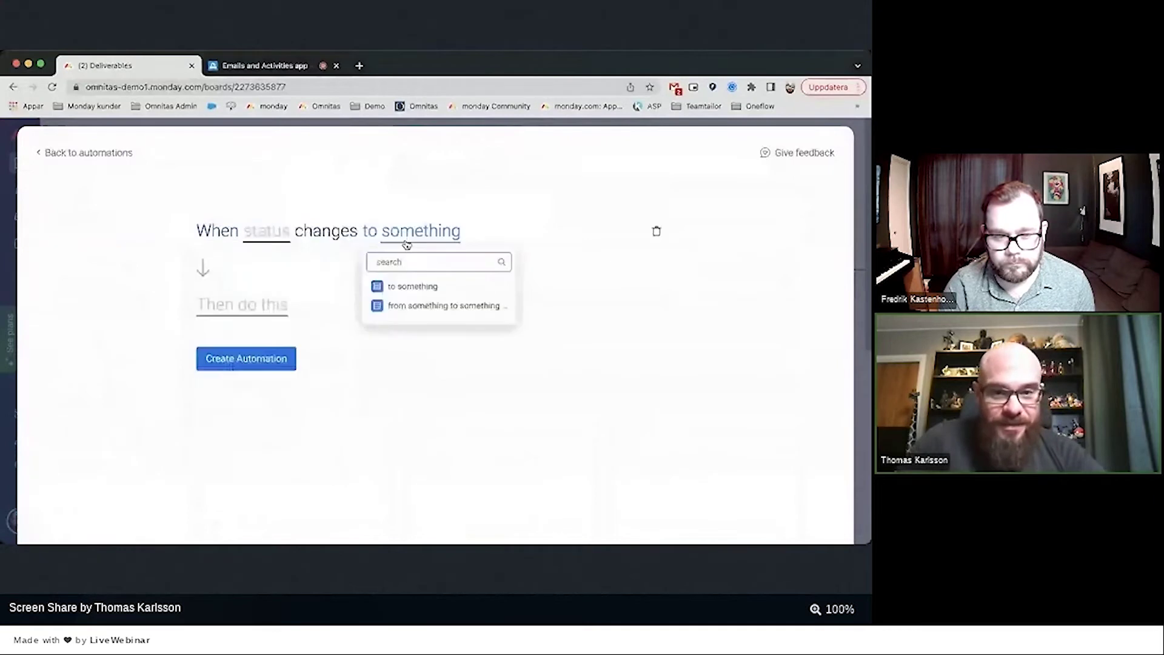
{"action": "left_click", "coordinate": [262, 238]}
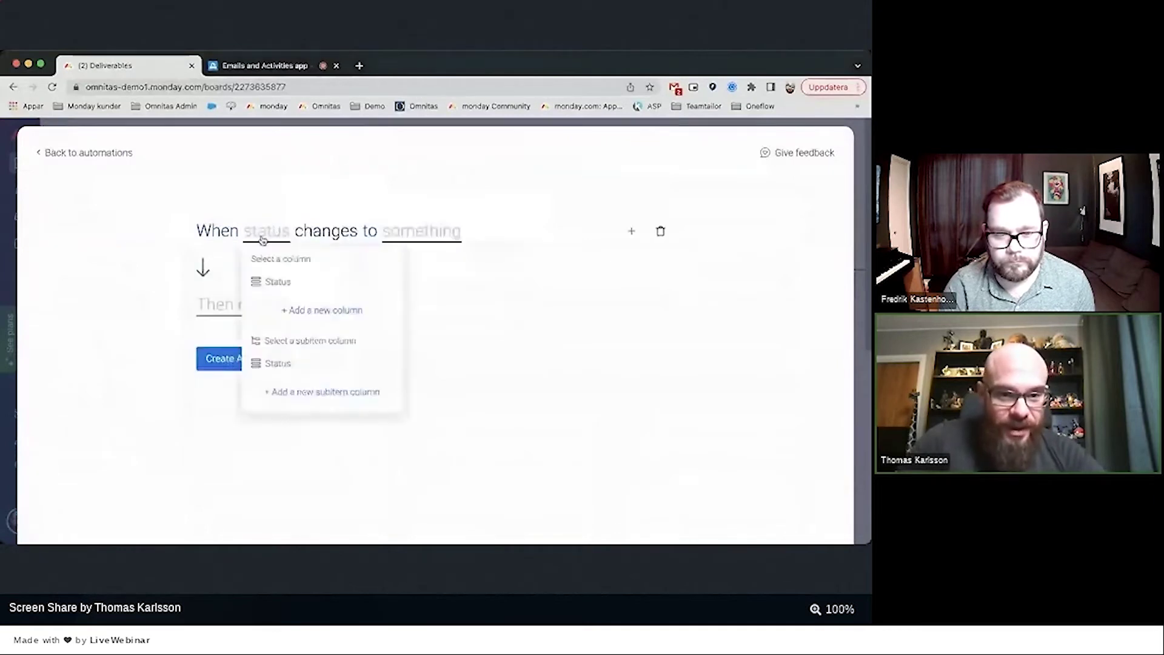
{"action": "left_click", "coordinate": [279, 364]}
{"action": "left_click", "coordinate": [486, 233]}
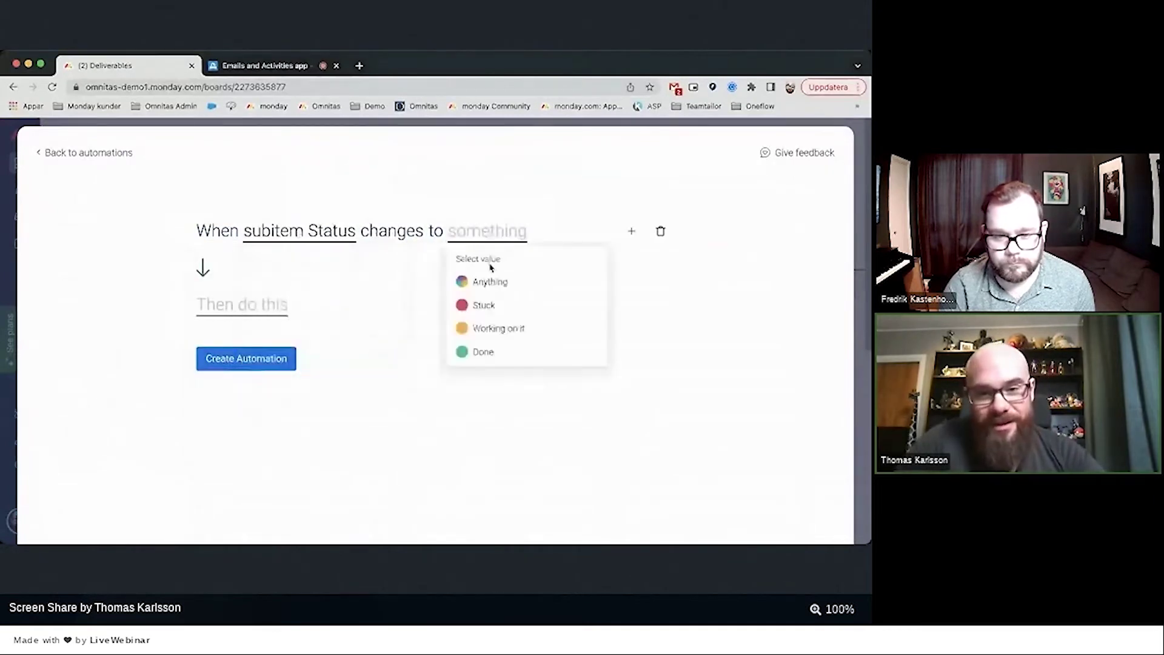
{"action": "left_click", "coordinate": [479, 353]}
Step: Have it create the update '{user name} marked {item's name} as done!' and save the automation
{"action": "left_click", "coordinate": [213, 304]}
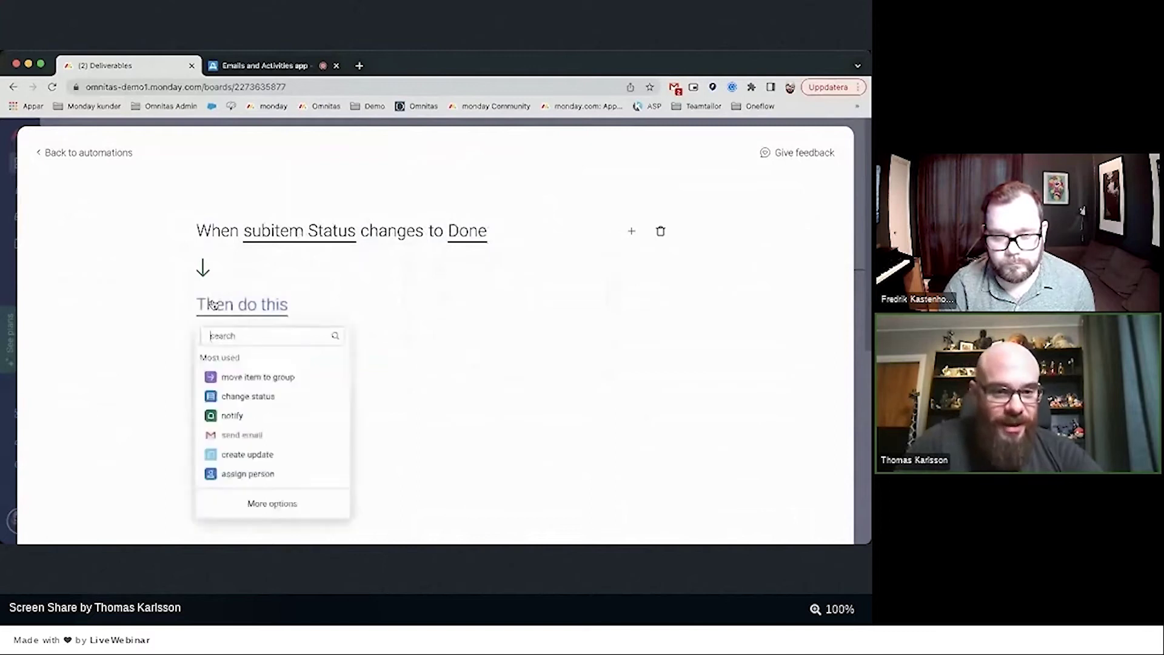
{"action": "type", "text": "cre"}
{"action": "left_click", "coordinate": [263, 378]}
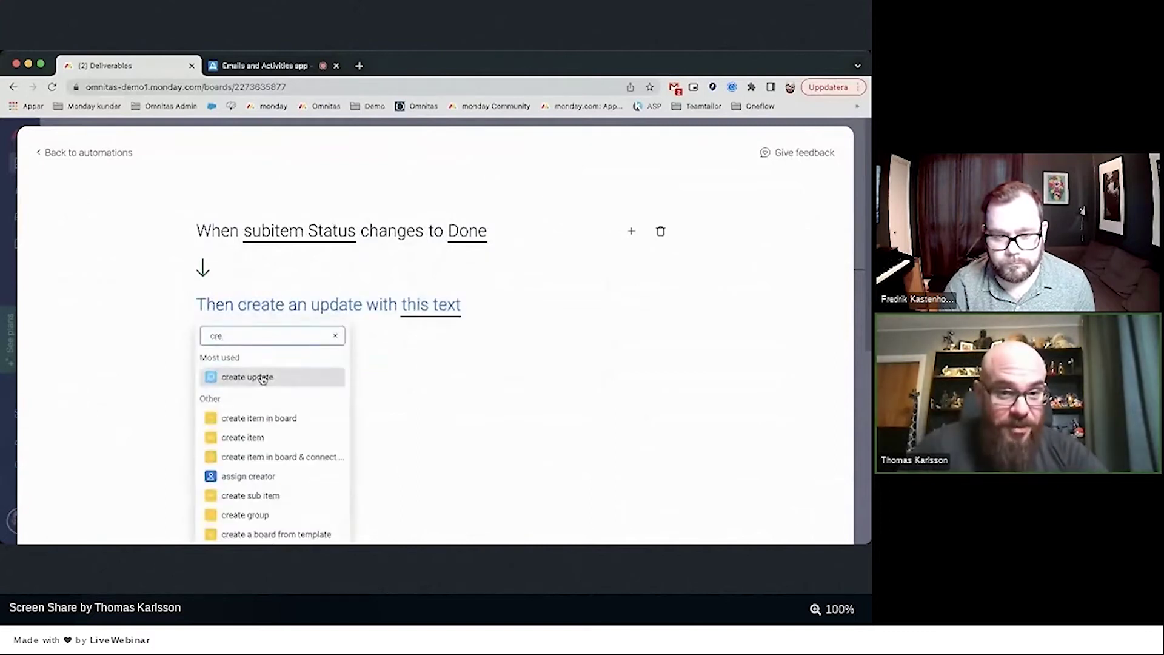
{"action": "left_click", "coordinate": [442, 309]}
{"action": "left_click", "coordinate": [573, 447]}
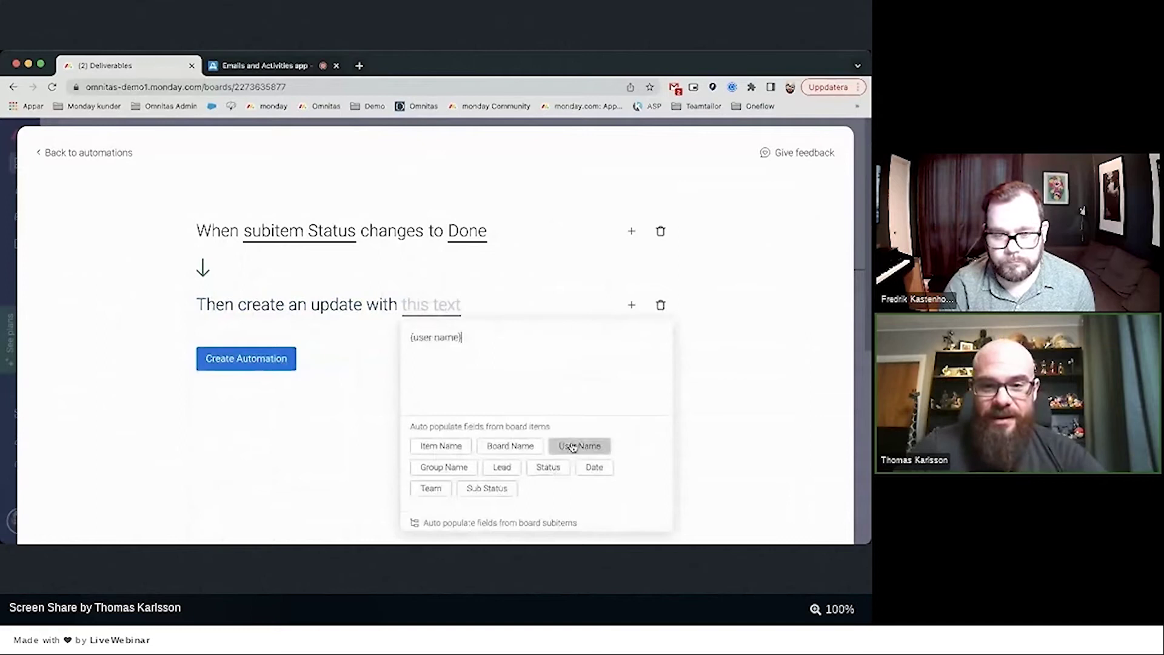
{"action": "type", "text": "marked"}
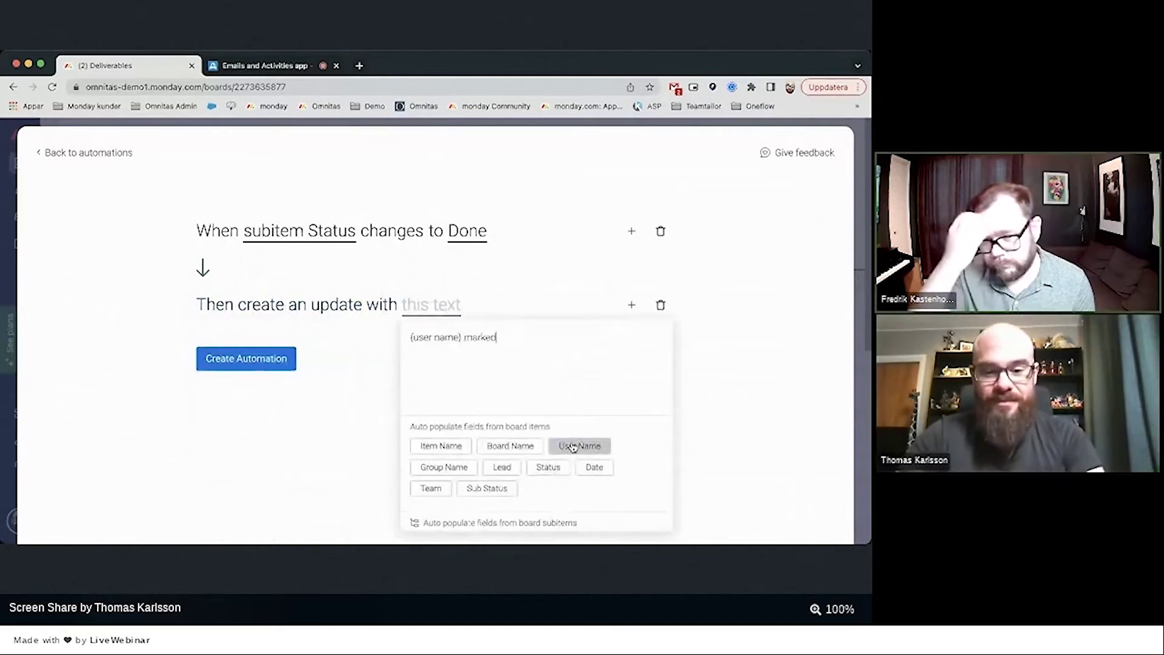
{"action": "left_click", "coordinate": [430, 451]}
{"action": "type", "text": "ame} a"}
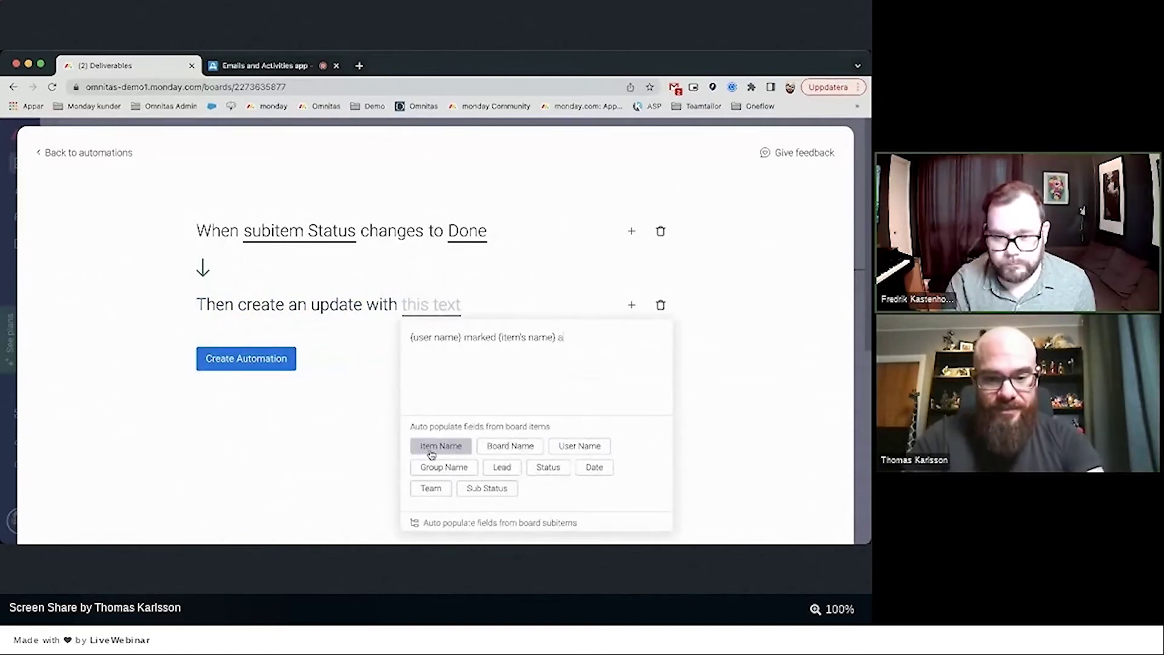
{"action": "type", "text": "s don"}
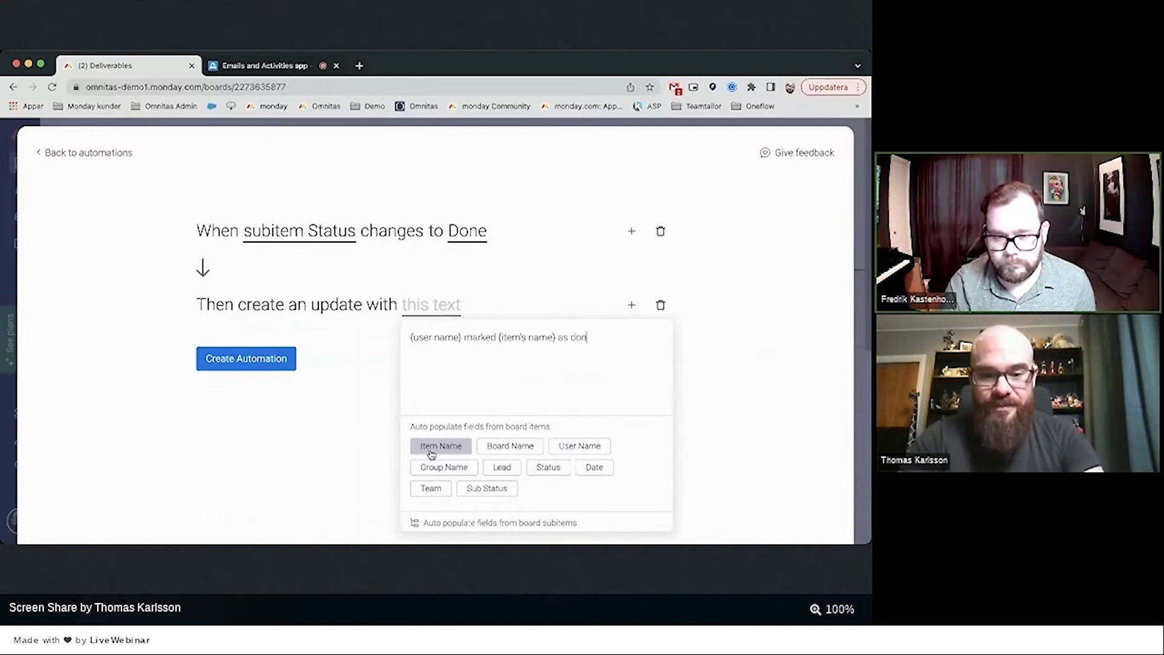
{"action": "type", "text": "e!"}
{"action": "left_click", "coordinate": [706, 434]}
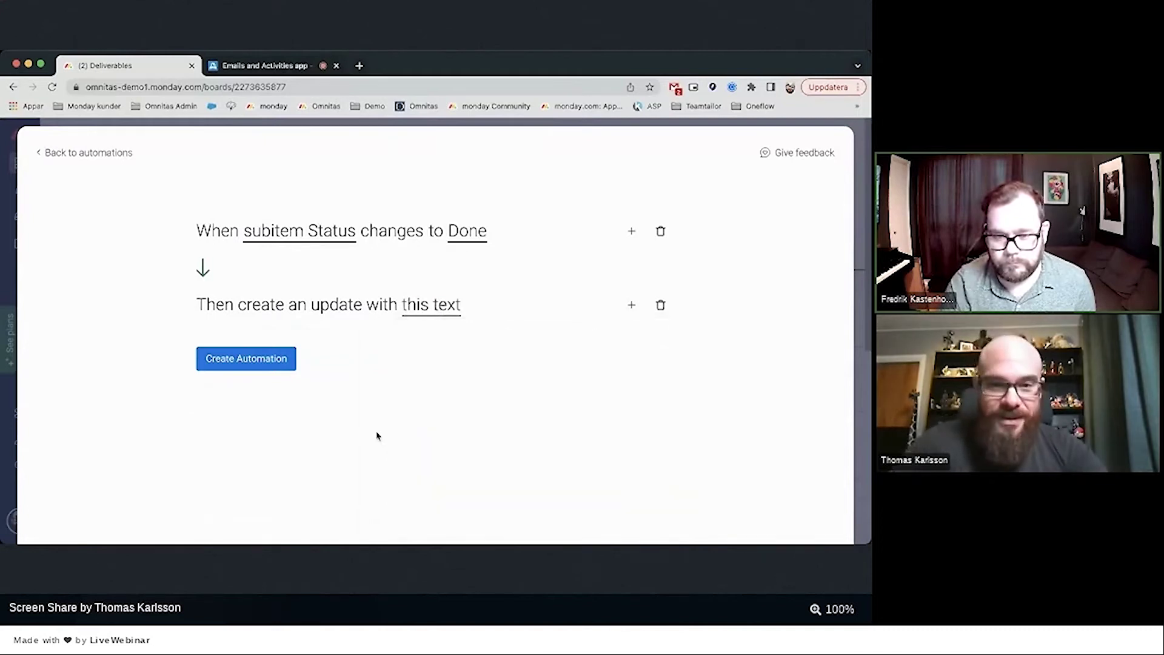
{"action": "left_click", "coordinate": [261, 369]}
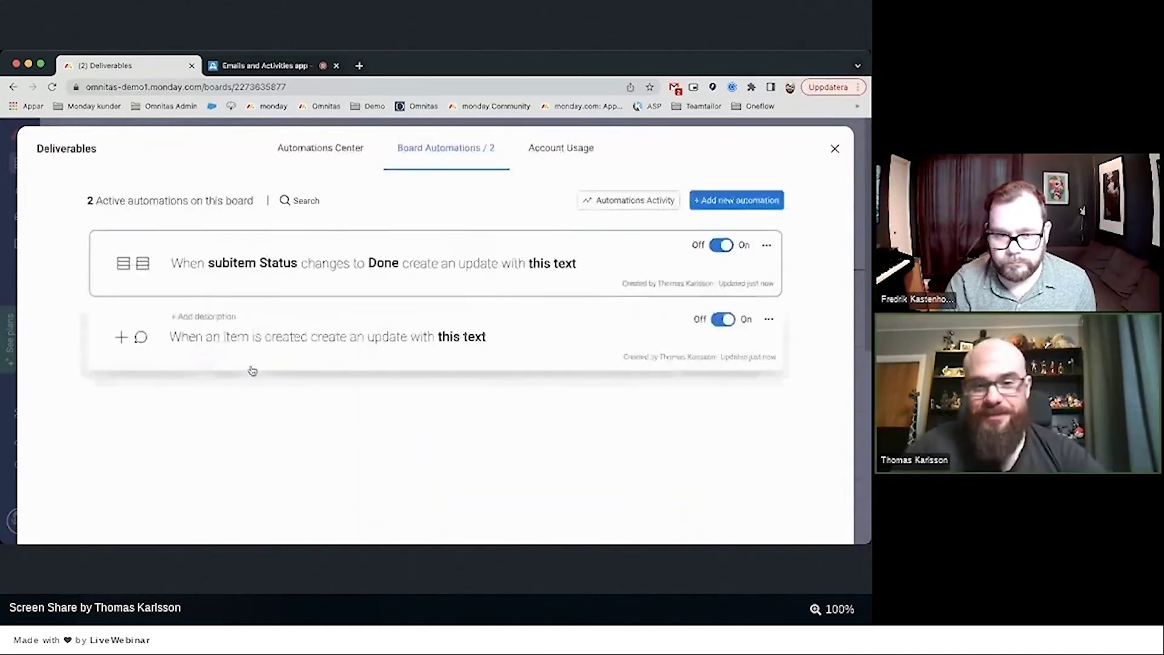
Step: Close the automations window and collapse Level design's subitems
{"action": "left_click", "coordinate": [834, 150]}
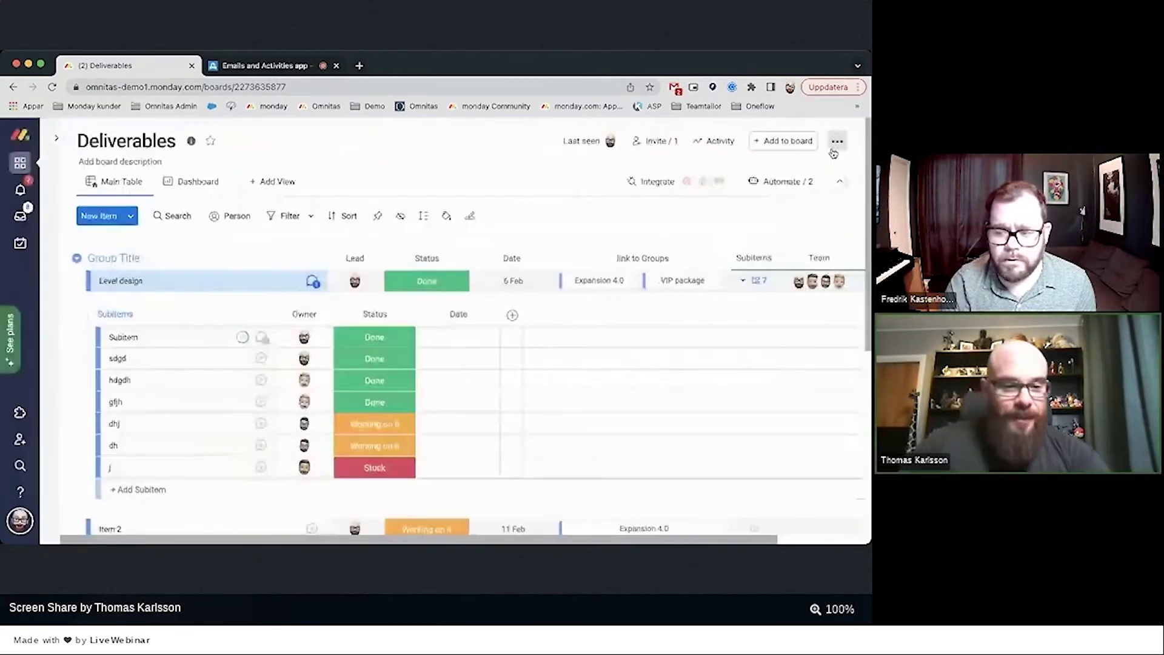
{"action": "left_click", "coordinate": [128, 490]}
{"action": "scroll", "coordinate": [124, 497], "scroll_direction": "down", "scroll_amount": 1}
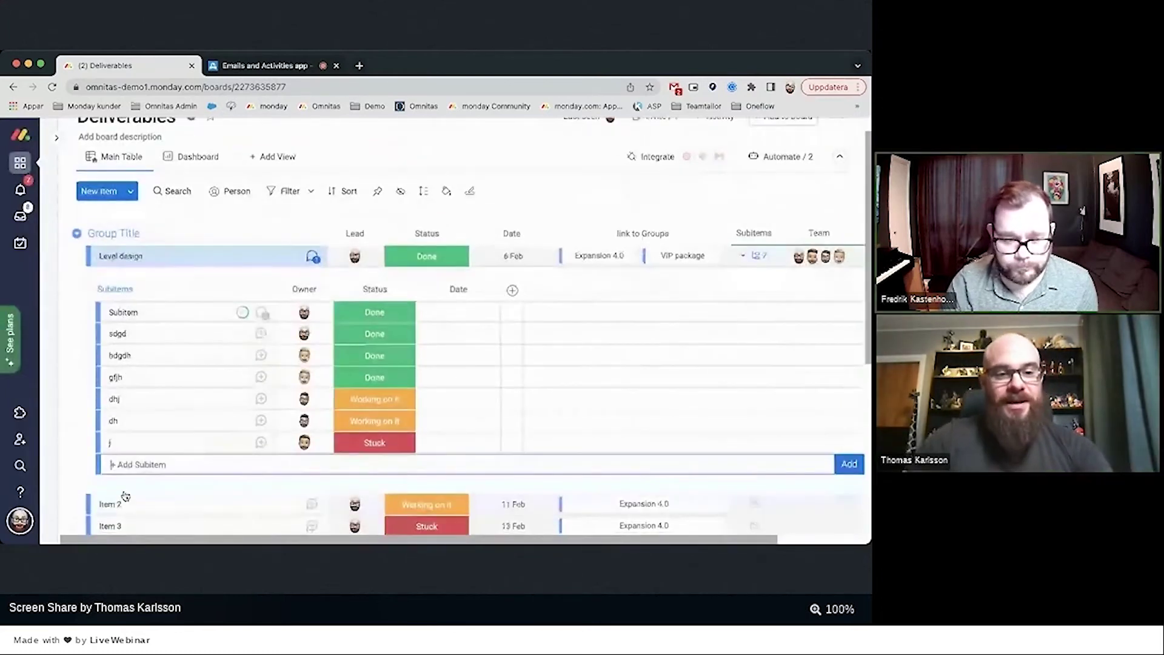
{"action": "scroll", "coordinate": [125, 496], "scroll_direction": "down", "scroll_amount": 3}
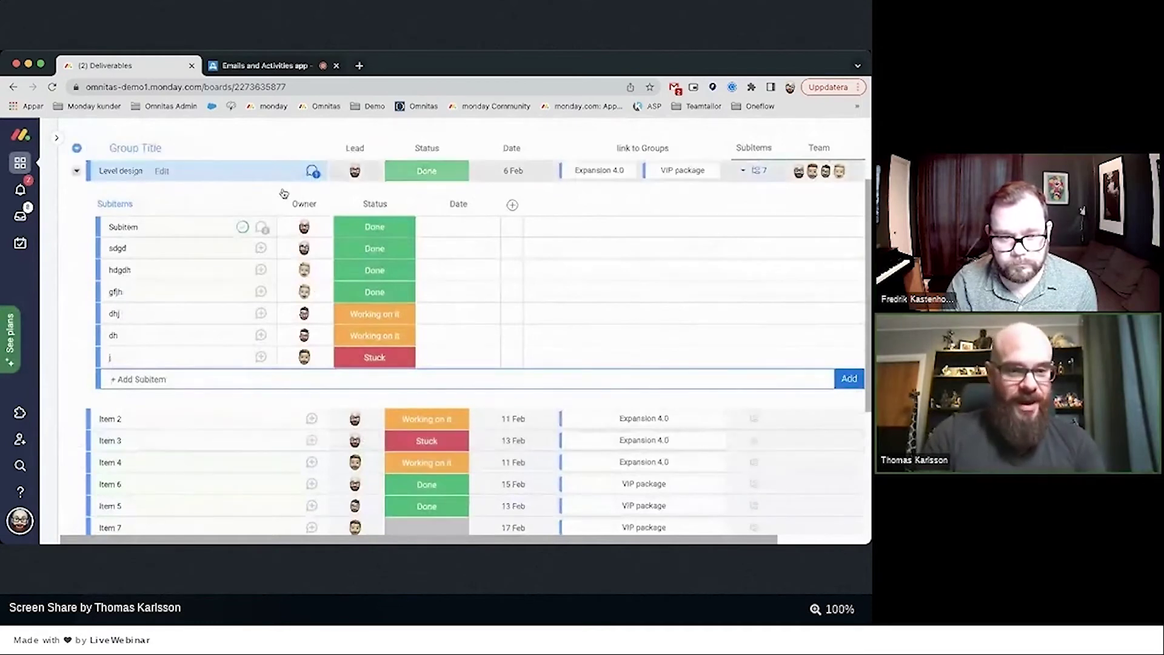
{"action": "left_click", "coordinate": [766, 172]}
Step: Add Test item X and Test Item Z as new items at the end of the group
{"action": "left_click", "coordinate": [156, 443]}
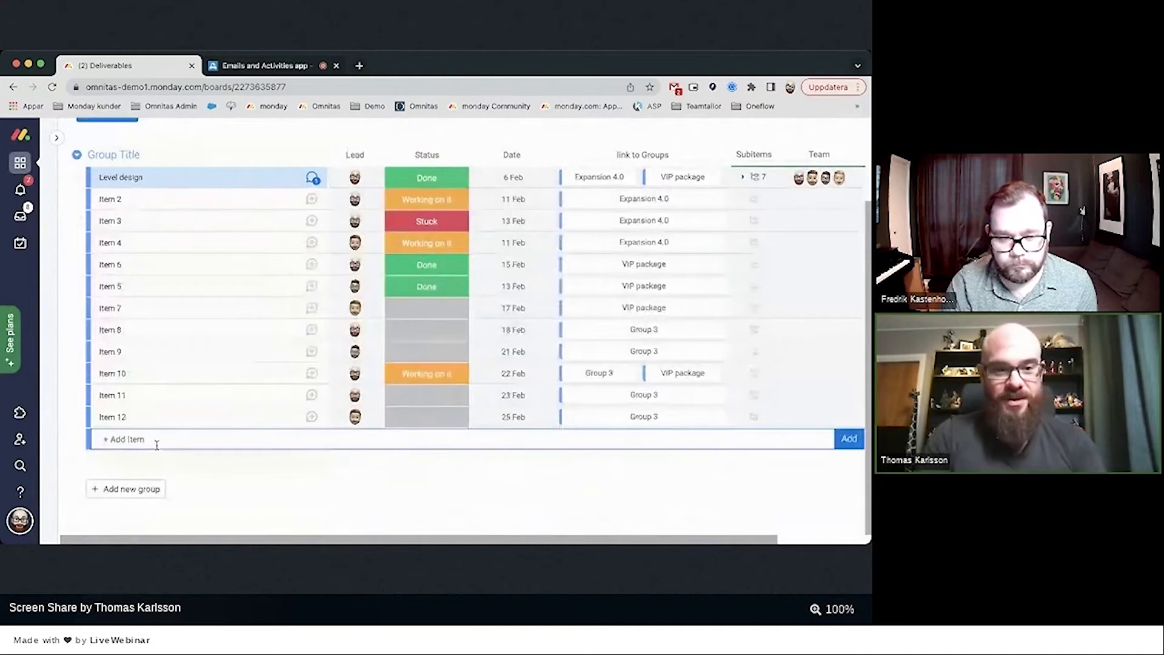
{"action": "type", "text": "T"}
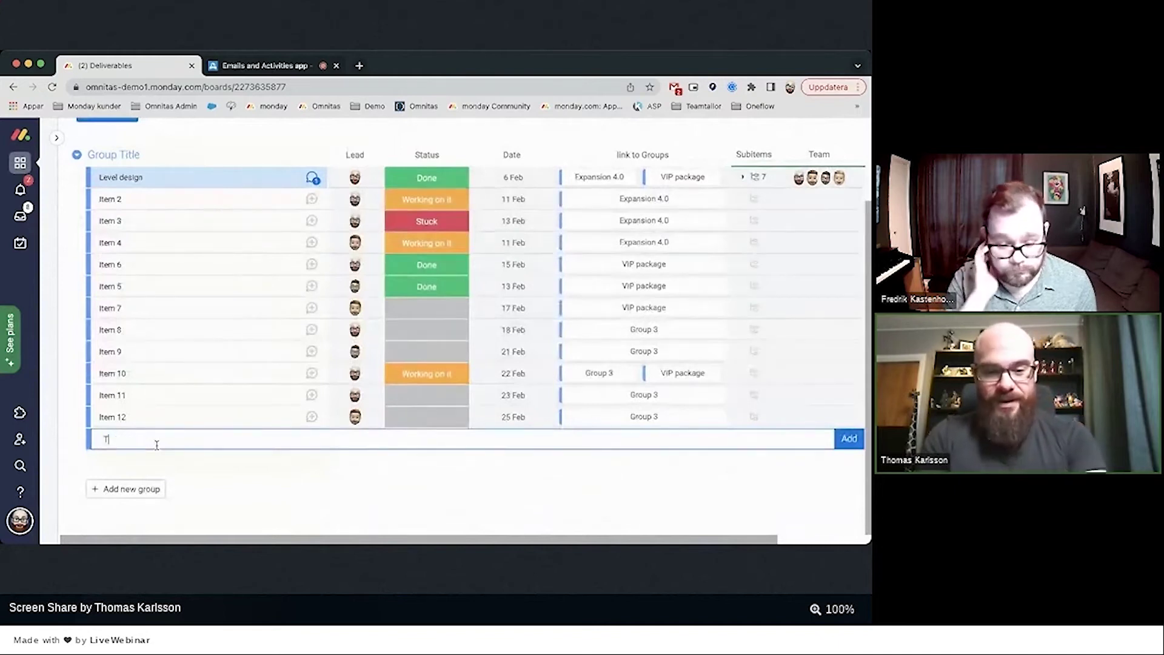
{"action": "type", "text": "est item"}
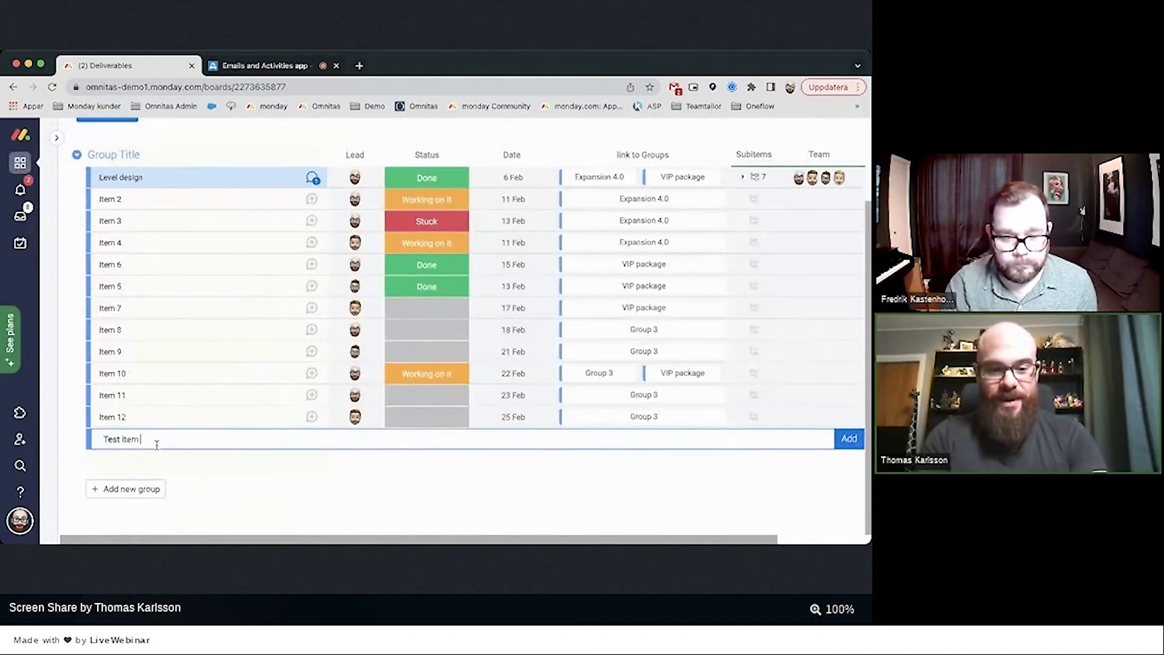
{"action": "type", "text": " X"}
{"action": "key", "text": "Return"}
{"action": "type", "text": "Test "}
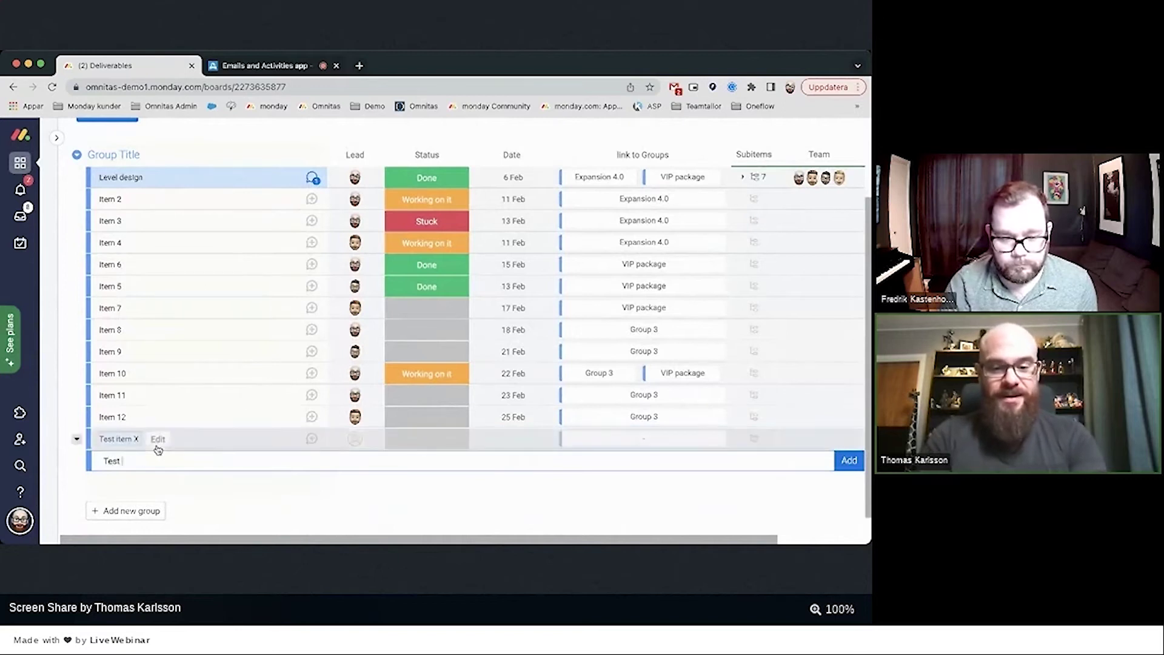
{"action": "type", "text": "Item Z"}
{"action": "key", "text": "Return"}
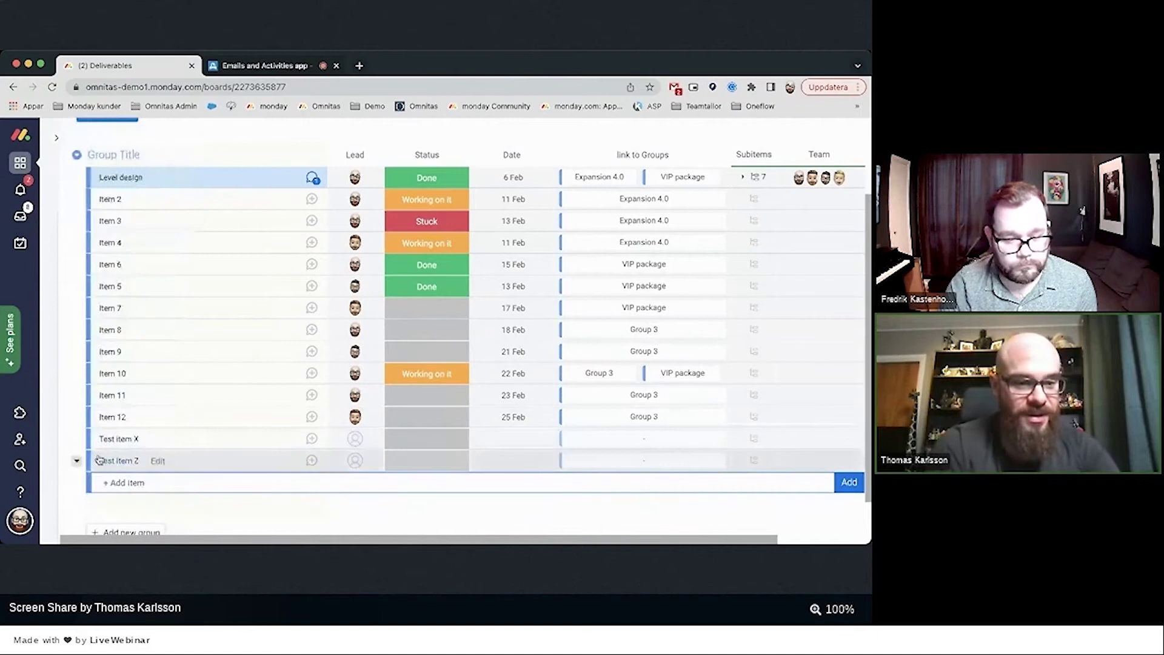
Step: Link both test items to the Expansion 4.0 group
{"action": "left_click", "coordinate": [94, 463]}
{"action": "left_click", "coordinate": [96, 439]}
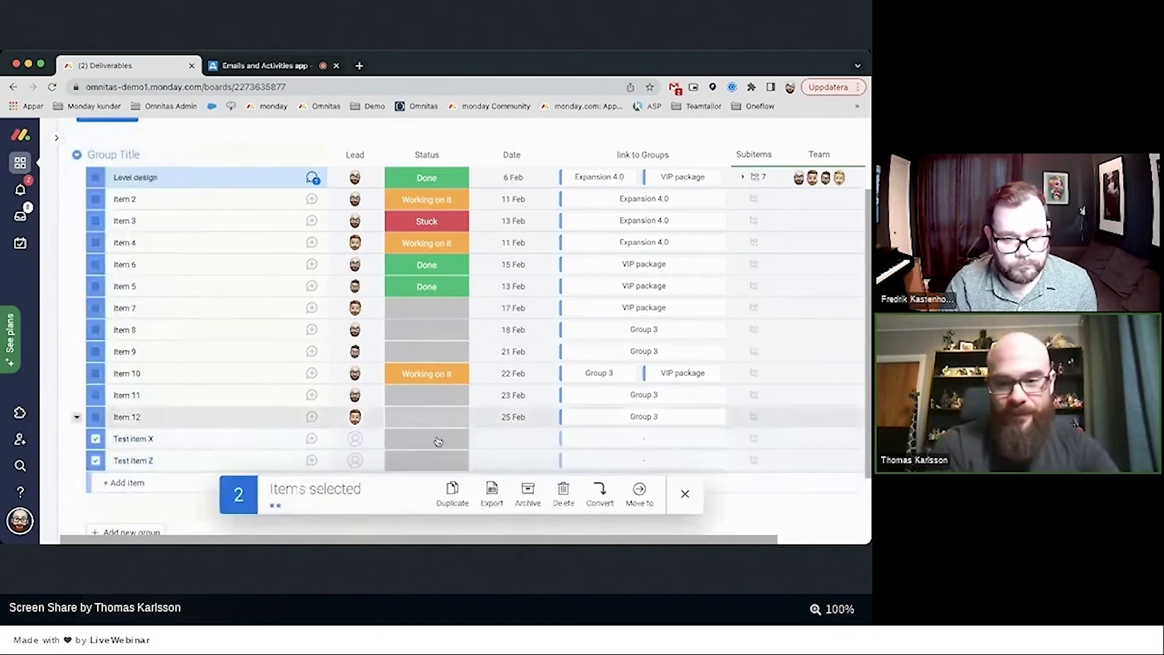
{"action": "left_click", "coordinate": [593, 444]}
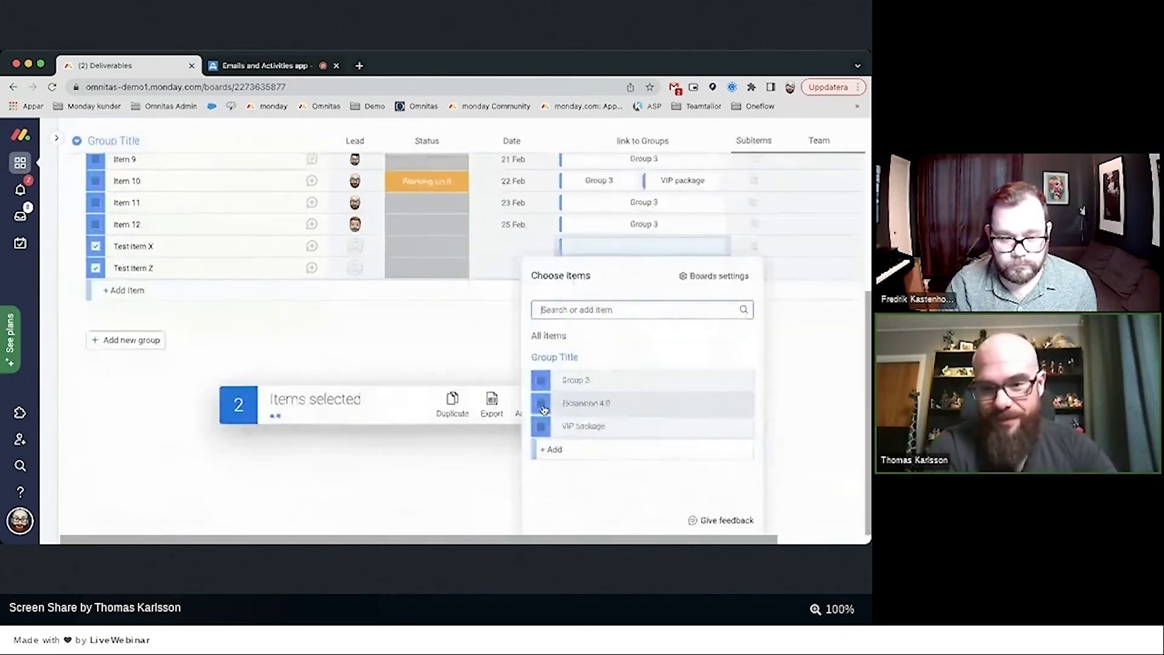
{"action": "left_click", "coordinate": [600, 402]}
{"action": "left_click", "coordinate": [791, 347]}
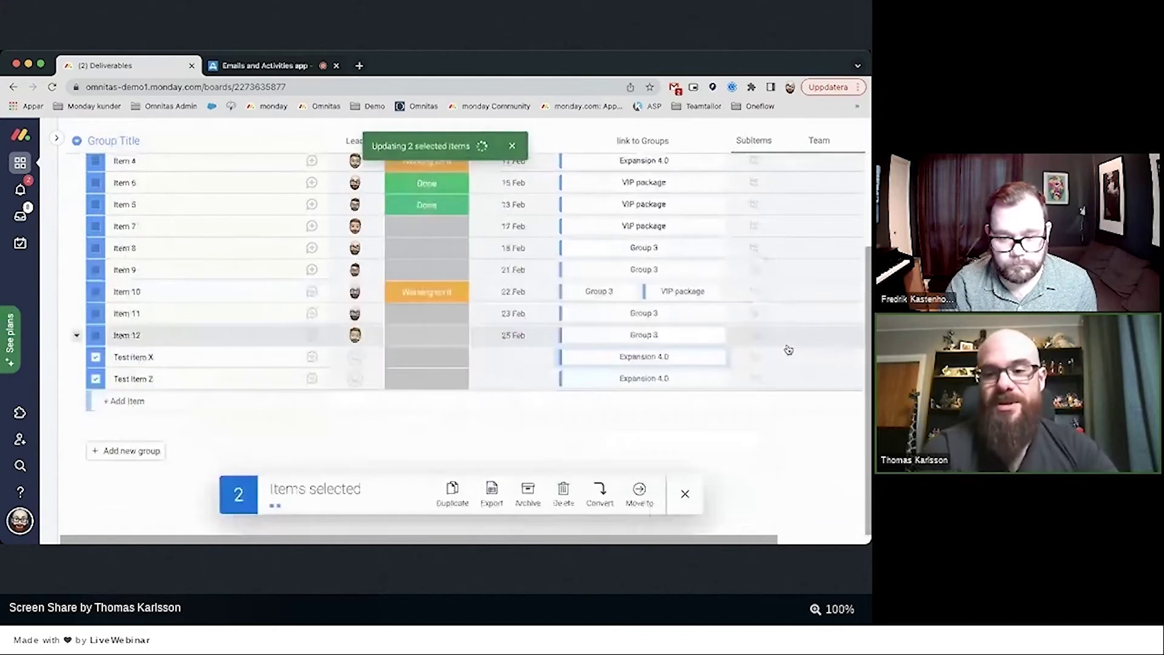
{"action": "left_click", "coordinate": [687, 495]}
{"action": "scroll", "coordinate": [647, 303], "scroll_direction": "up", "scroll_amount": 5}
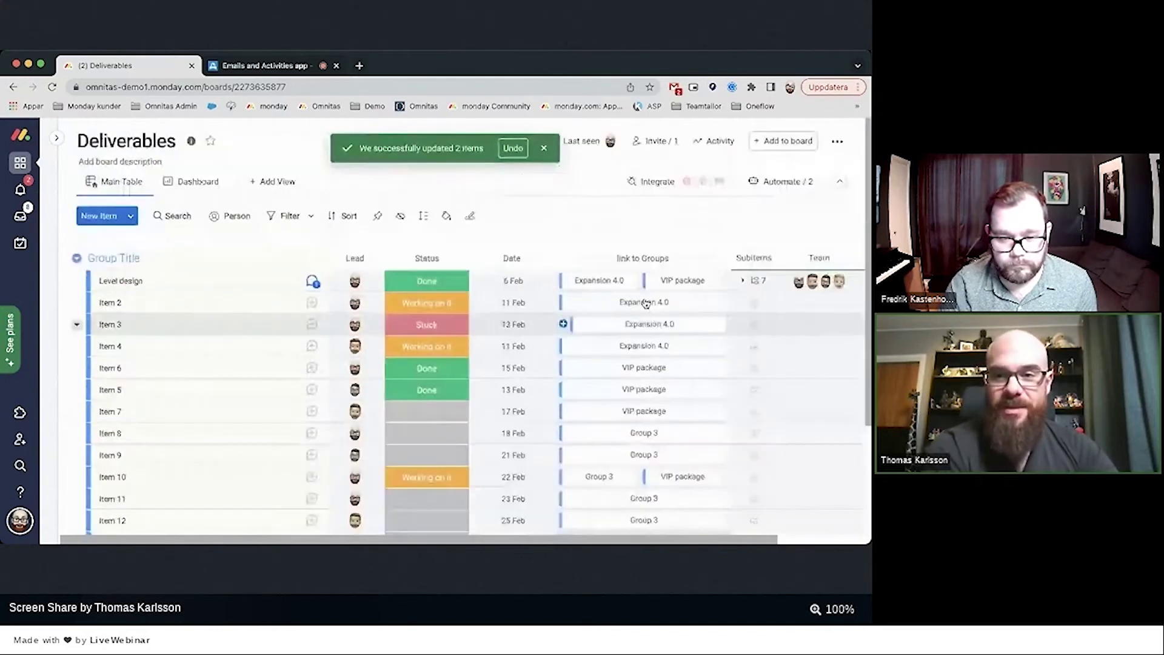
Step: Expand Level design's subitems and set gfjh, Subitem, sdgd and hdgdh to Working on it
{"action": "left_click", "coordinate": [757, 280]}
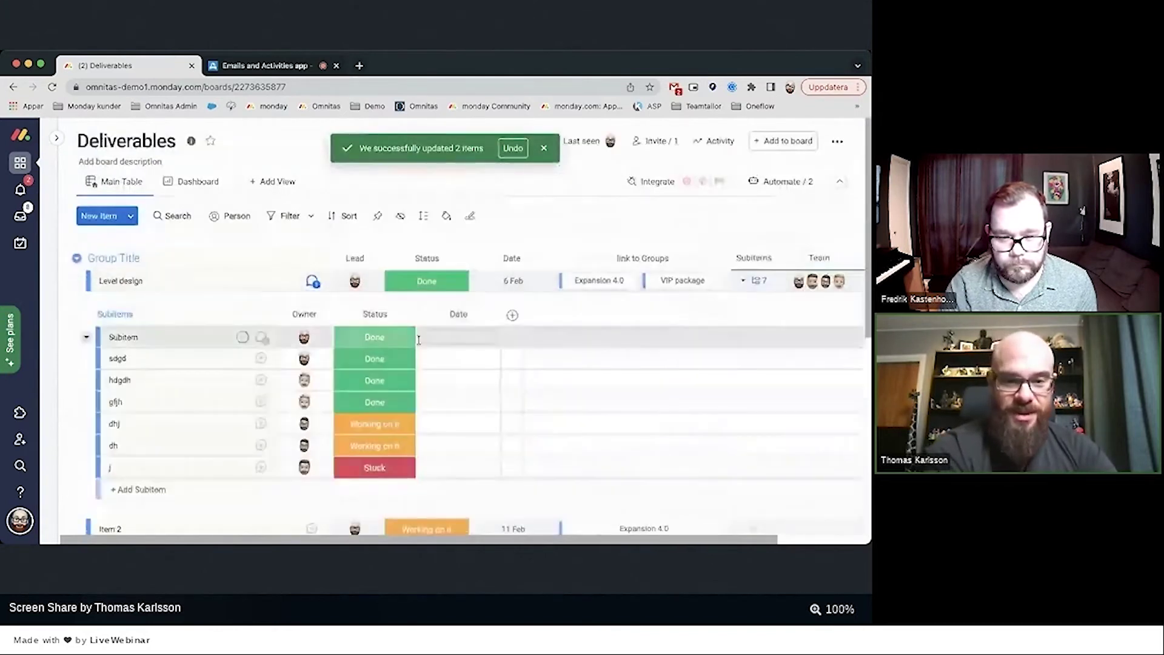
{"action": "scroll", "coordinate": [234, 353], "scroll_direction": "down", "scroll_amount": 1}
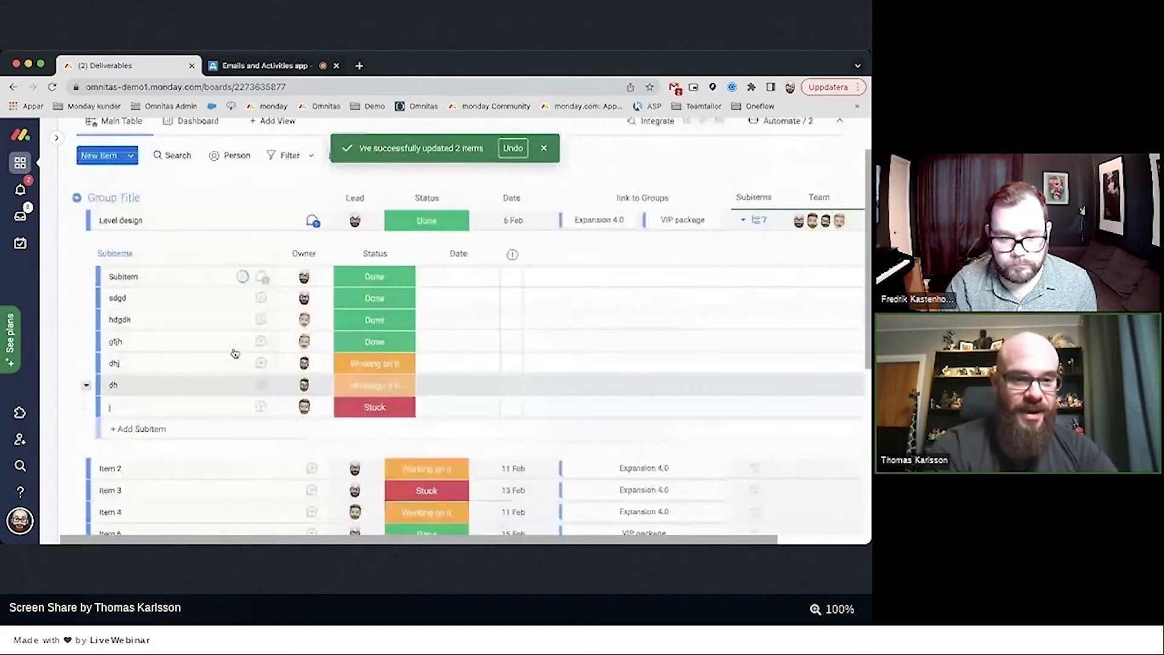
{"action": "left_click", "coordinate": [105, 342]}
{"action": "left_click", "coordinate": [106, 276], "text": "shift"}
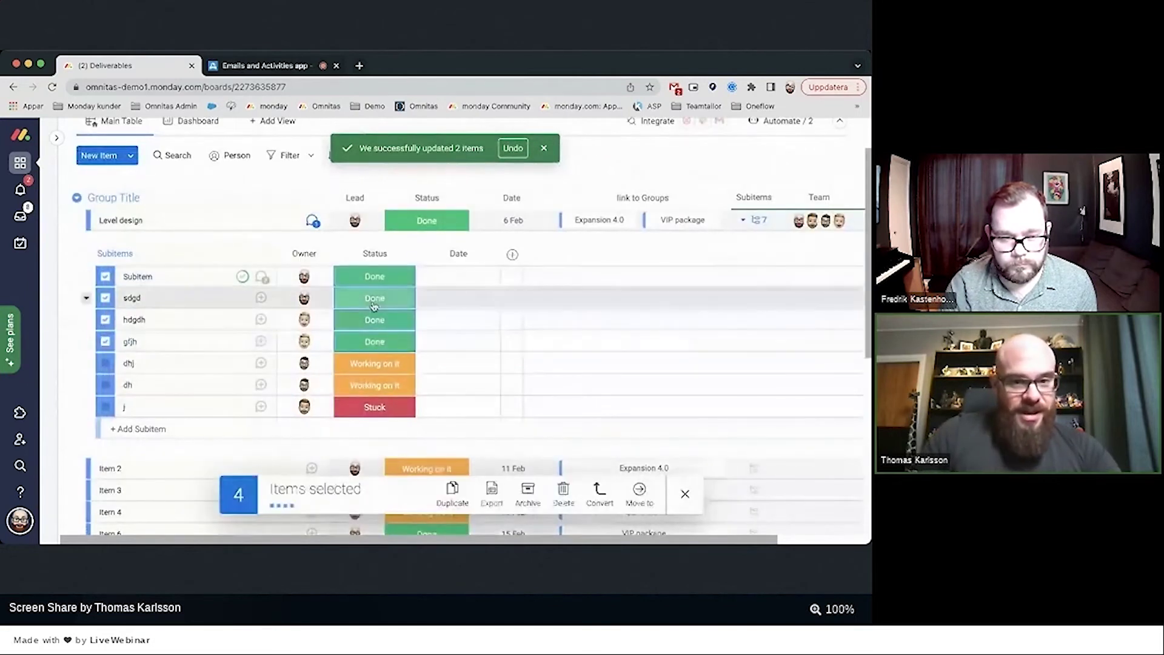
{"action": "left_click", "coordinate": [375, 276]}
{"action": "left_click", "coordinate": [353, 331]}
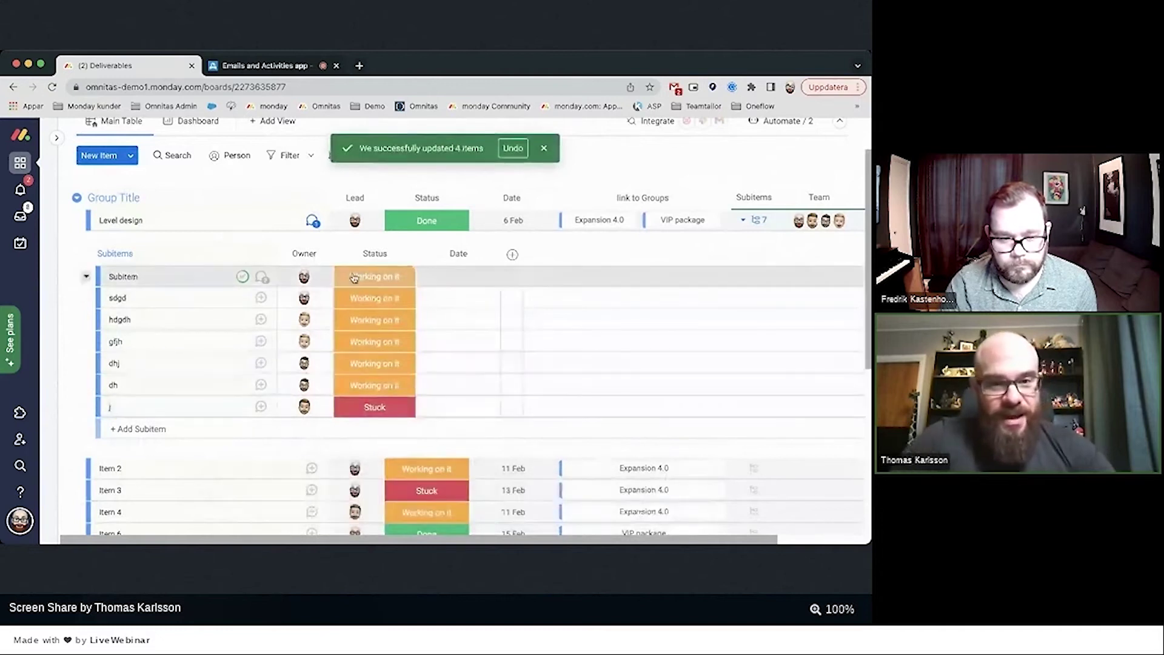
Step: Mark Subitem, sdgd and hdgdh as Done, then open Test Item X's details
{"action": "left_click", "coordinate": [374, 277]}
{"action": "left_click", "coordinate": [358, 324]}
{"action": "left_click", "coordinate": [367, 298]}
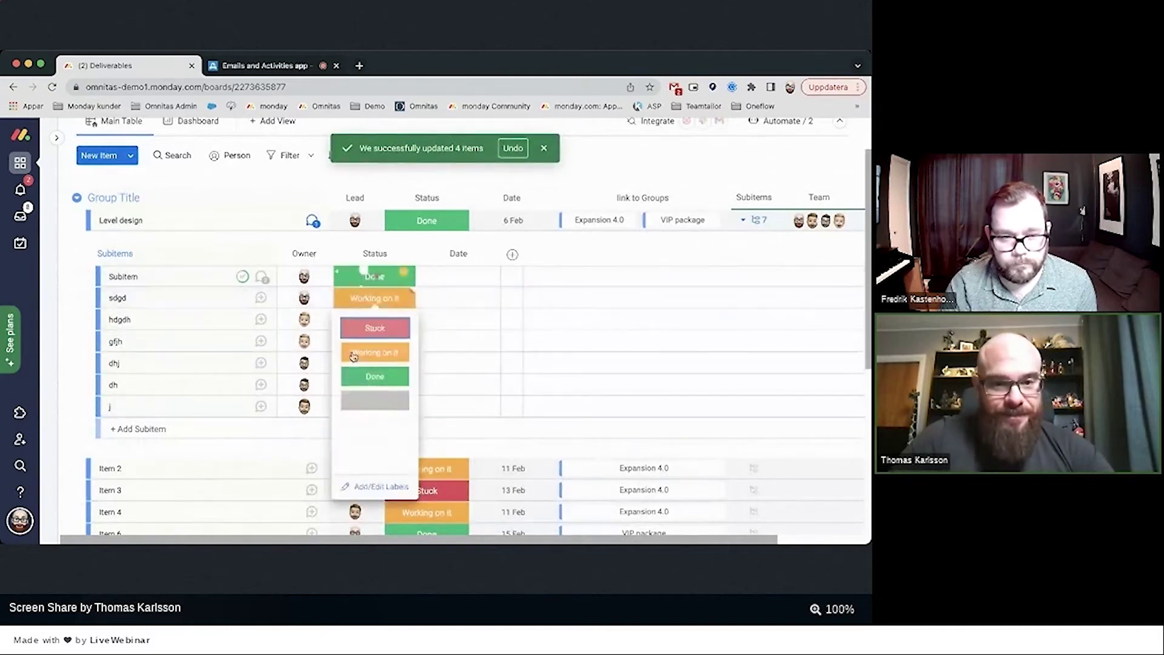
{"action": "left_click", "coordinate": [360, 323]}
{"action": "left_click", "coordinate": [362, 321]}
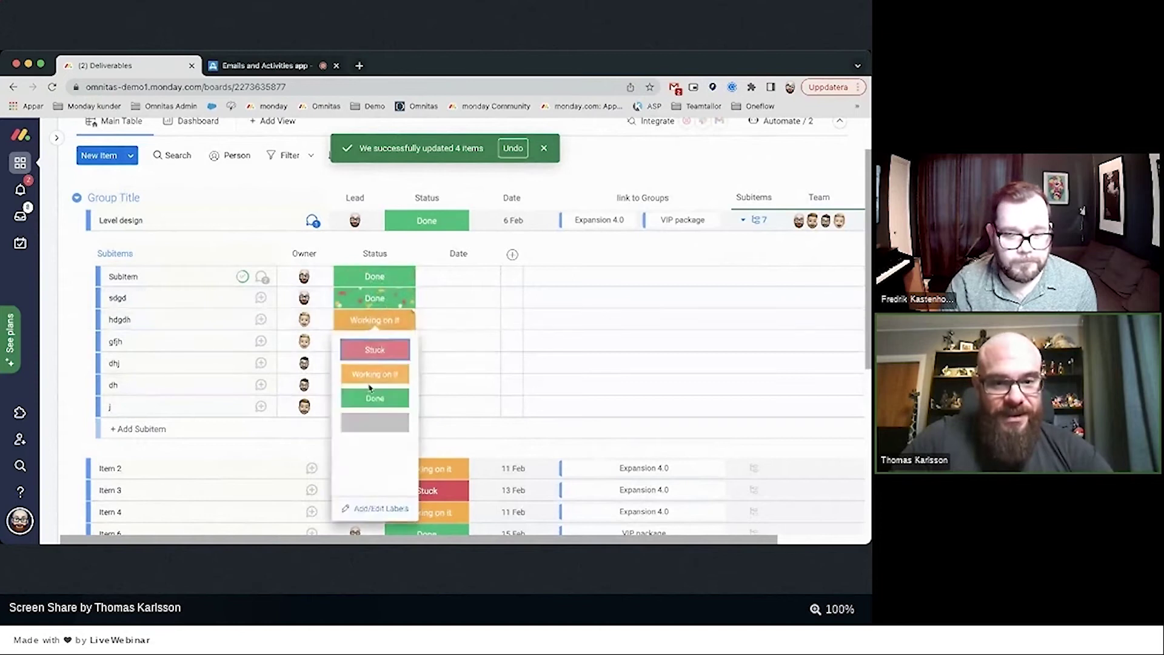
{"action": "left_click", "coordinate": [374, 396]}
{"action": "scroll", "coordinate": [352, 398], "scroll_direction": "down", "scroll_amount": 5}
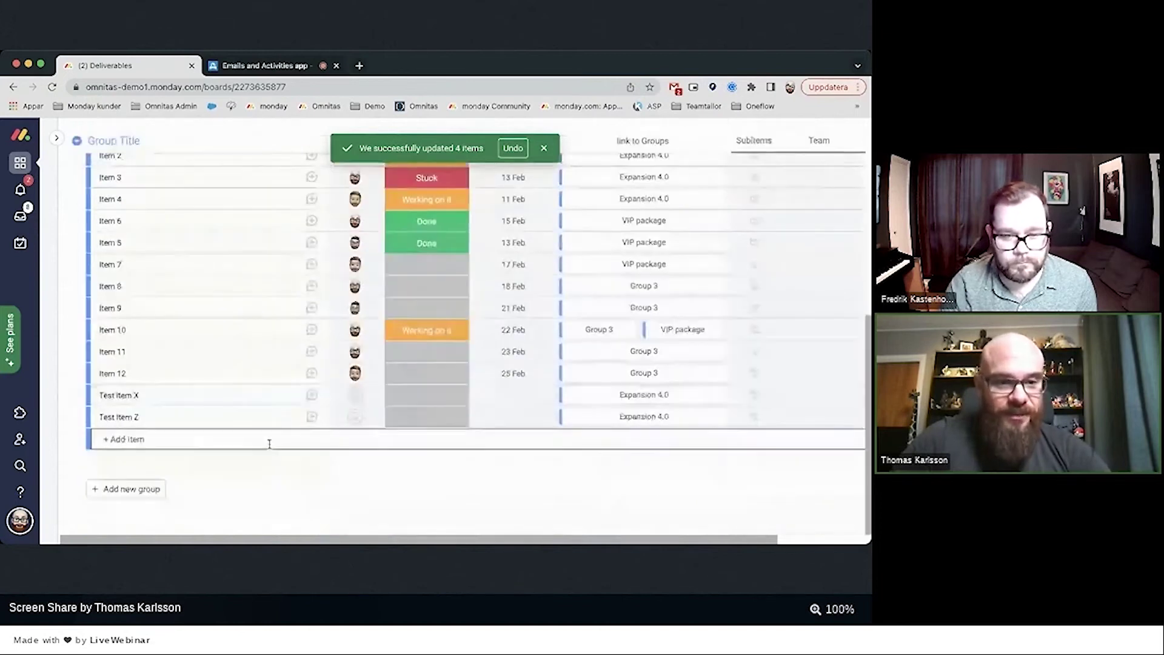
{"action": "left_click", "coordinate": [255, 396]}
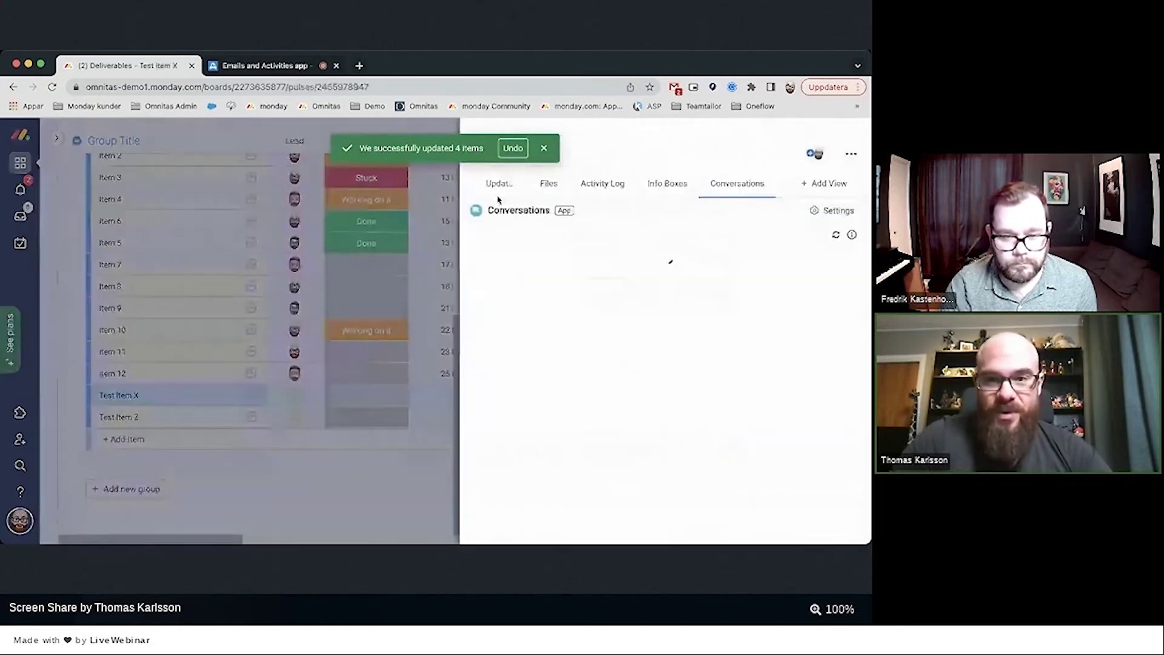
Step: Check the automatic updates posted on Test Item X and Test Item Z
{"action": "left_click", "coordinate": [496, 192]}
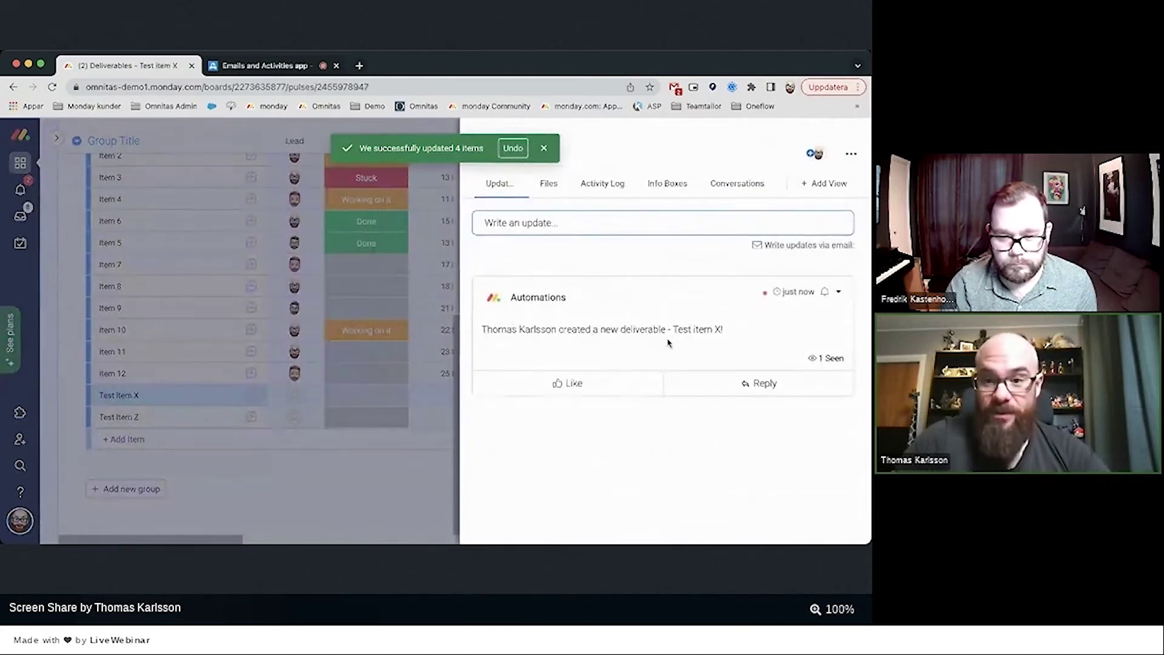
{"action": "left_click", "coordinate": [176, 418]}
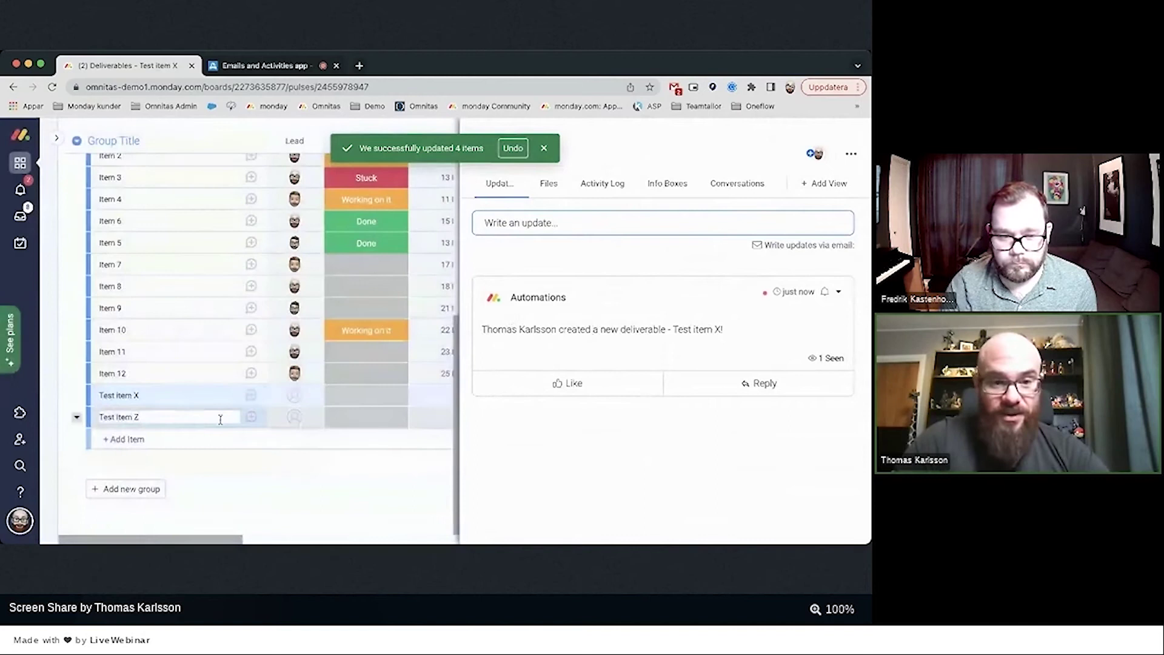
{"action": "left_click", "coordinate": [250, 417]}
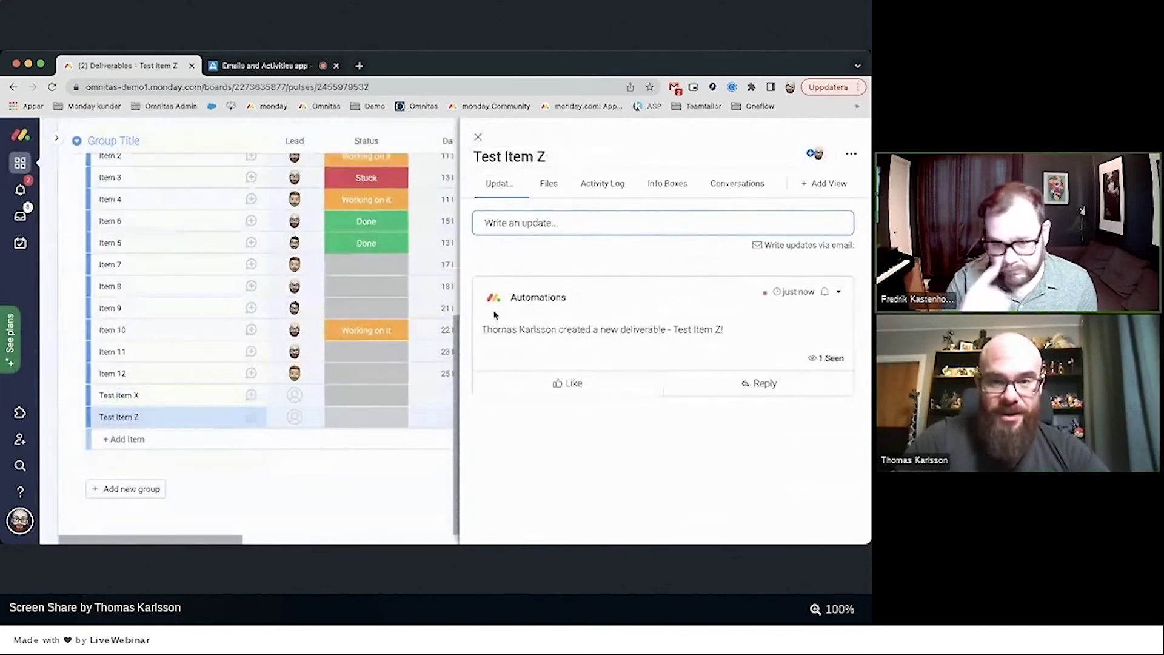
{"action": "left_click", "coordinate": [477, 138]}
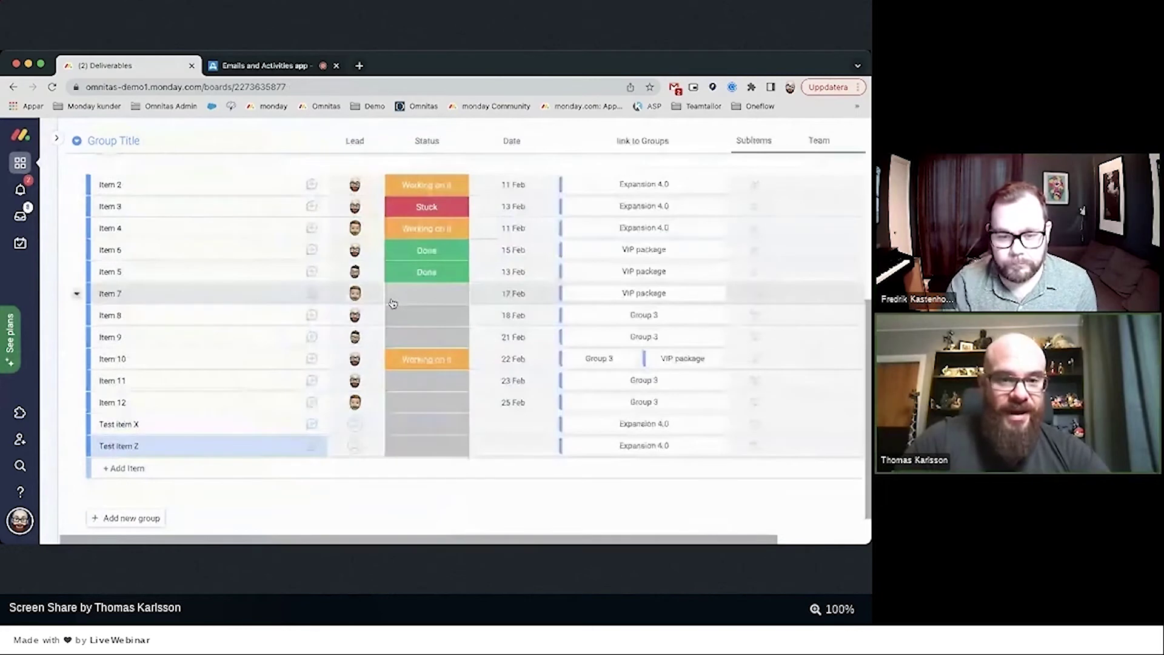
Step: Check the updates on Subitem, sdgd and Level design, then bring up the board's automations
{"action": "scroll", "coordinate": [393, 304], "scroll_direction": "up", "scroll_amount": 6}
{"action": "left_click", "coordinate": [215, 344]}
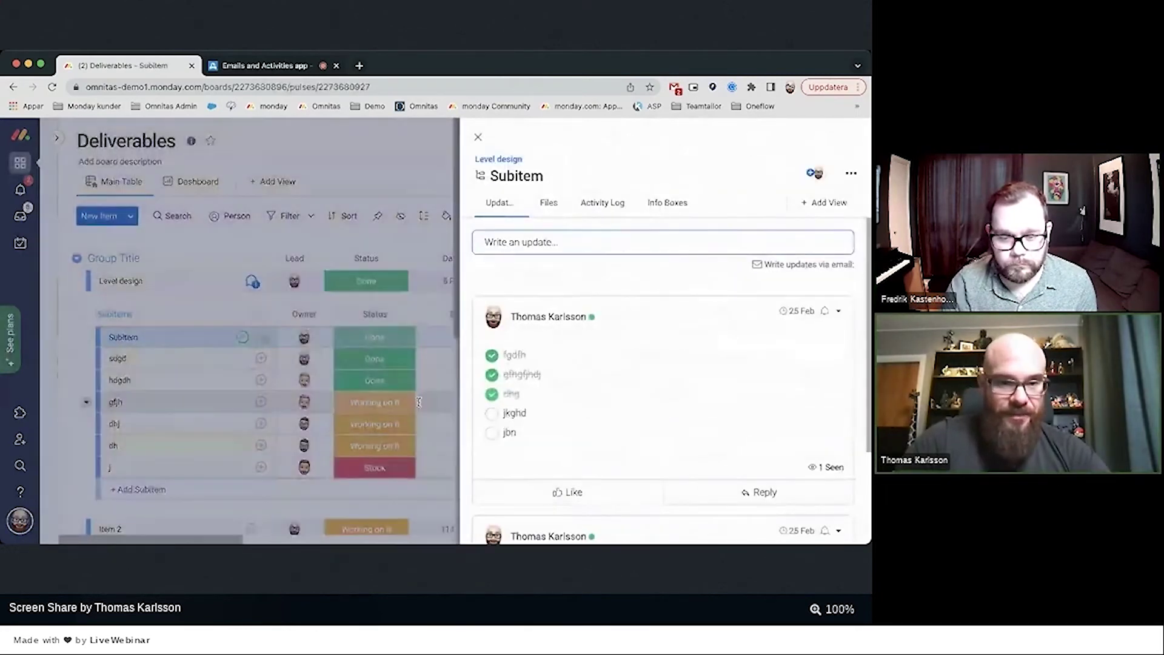
{"action": "left_click", "coordinate": [200, 359]}
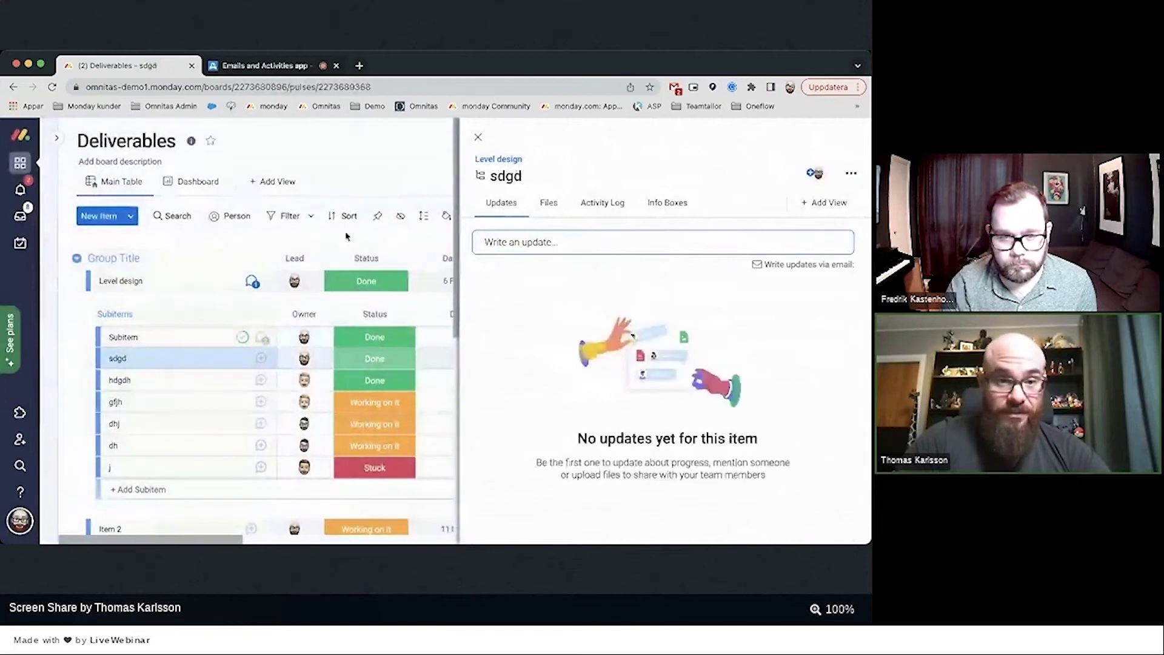
{"action": "left_click", "coordinate": [251, 282]}
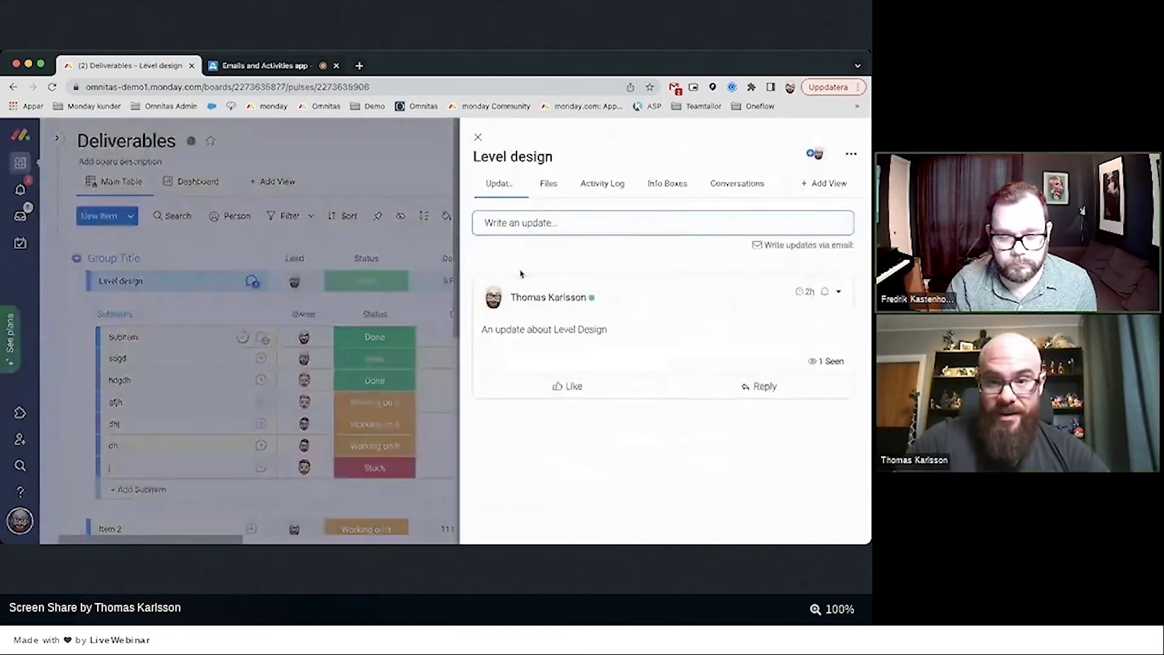
{"action": "left_click", "coordinate": [478, 136]}
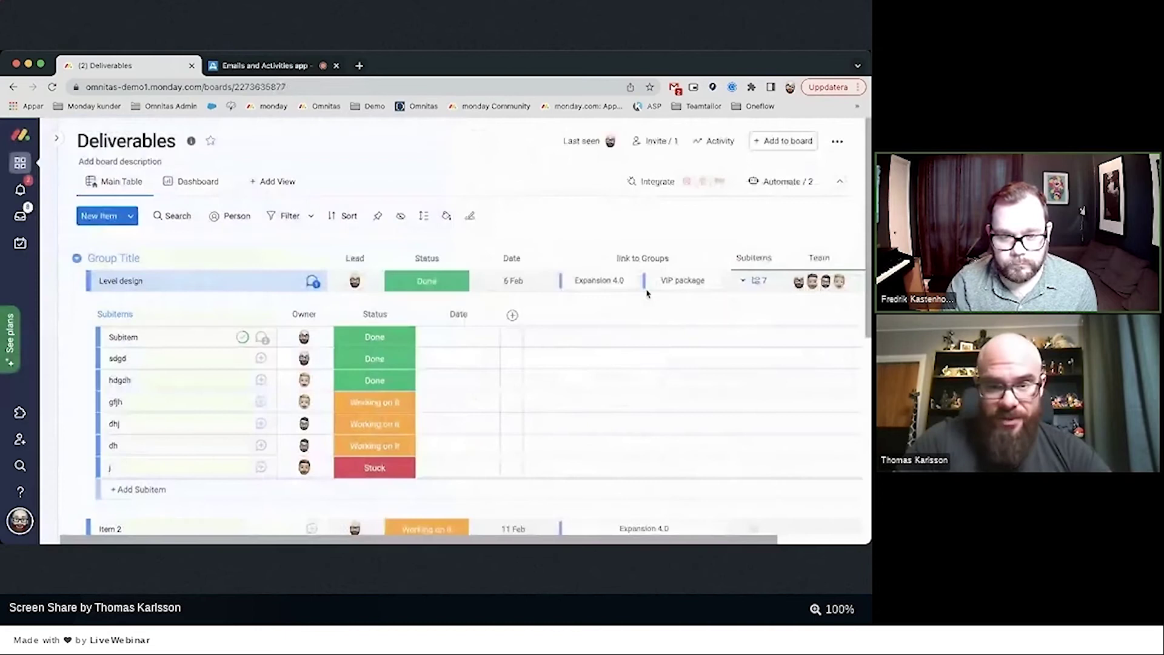
{"action": "left_click", "coordinate": [785, 182]}
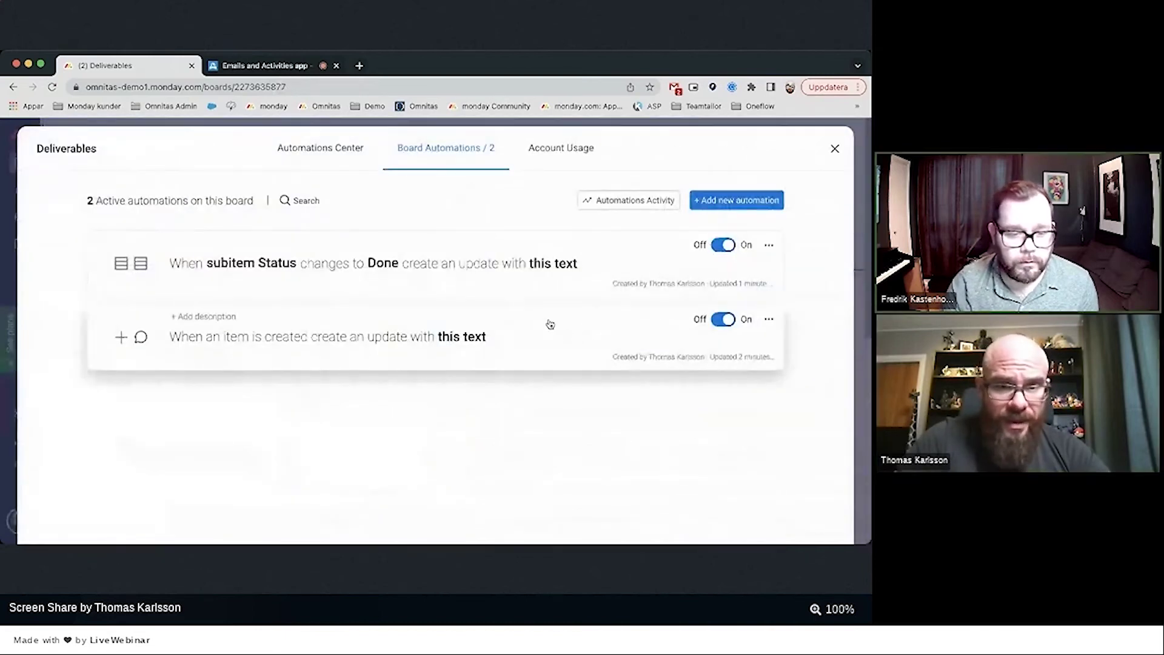
Step: Start a custom automation triggered when the Status column changes to Done
{"action": "left_click", "coordinate": [715, 200]}
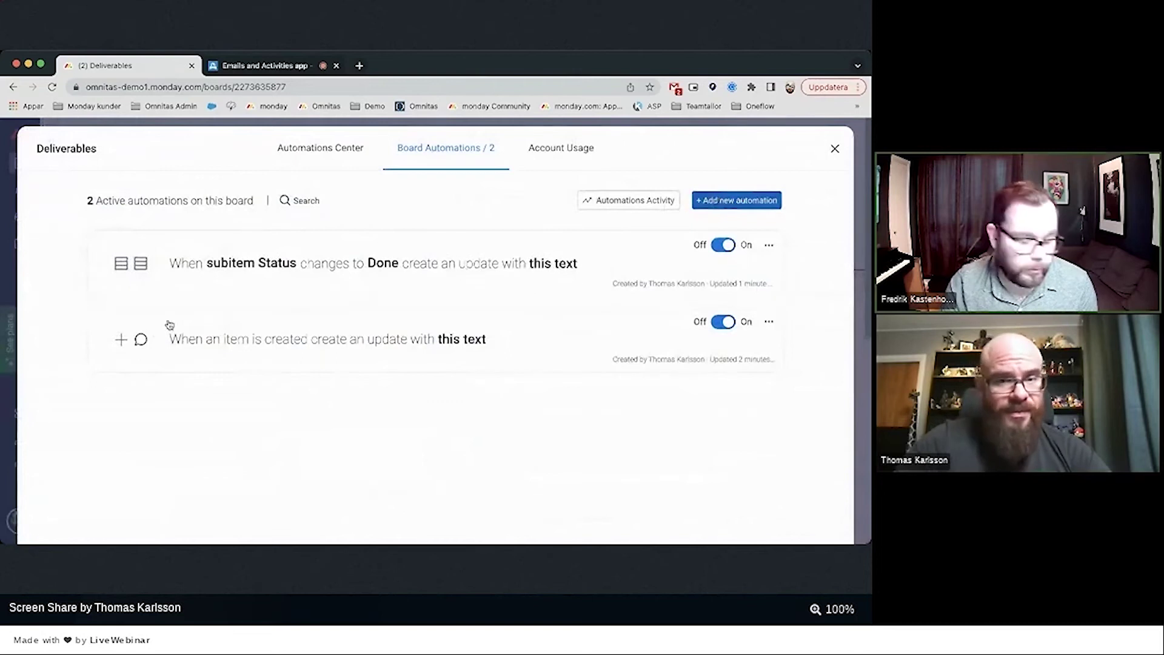
{"action": "left_click", "coordinate": [478, 329]}
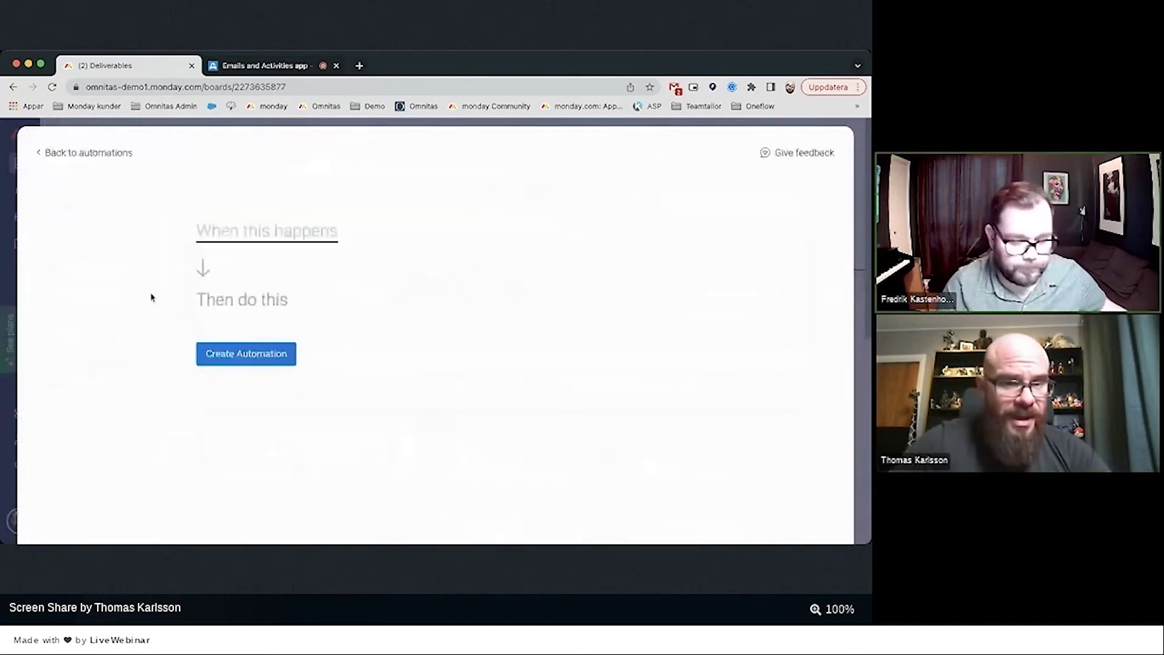
{"action": "left_click", "coordinate": [265, 235]}
{"action": "left_click", "coordinate": [243, 301]}
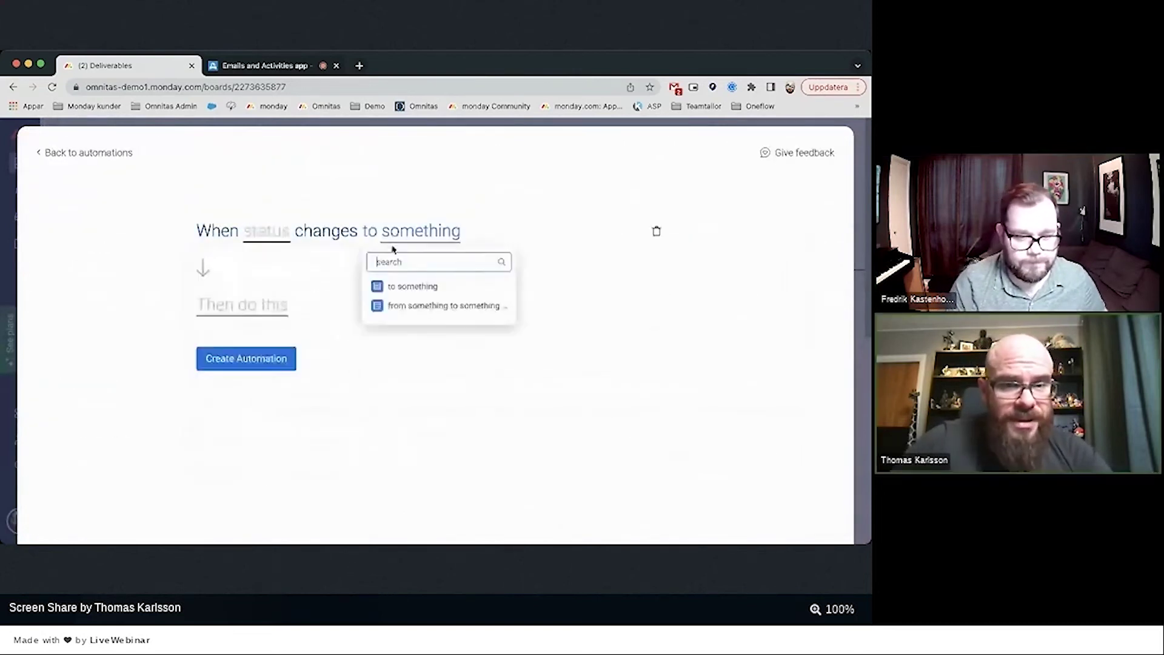
{"action": "left_click", "coordinate": [250, 238]}
{"action": "left_click", "coordinate": [282, 286]}
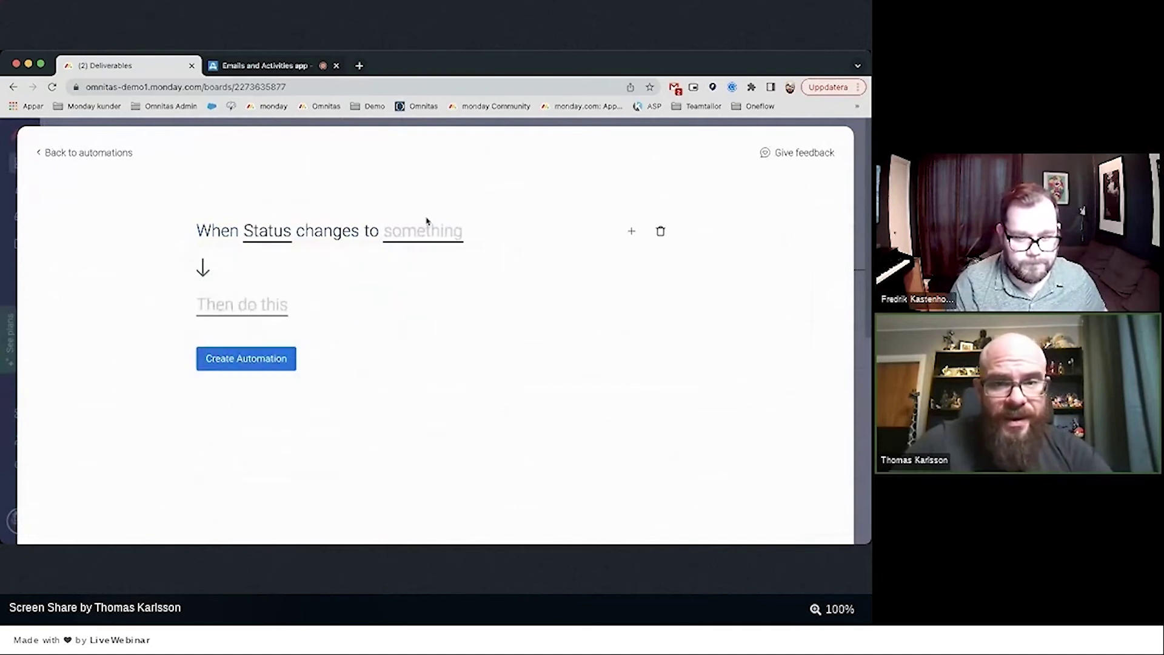
{"action": "left_click", "coordinate": [427, 232]}
{"action": "left_click", "coordinate": [419, 343]}
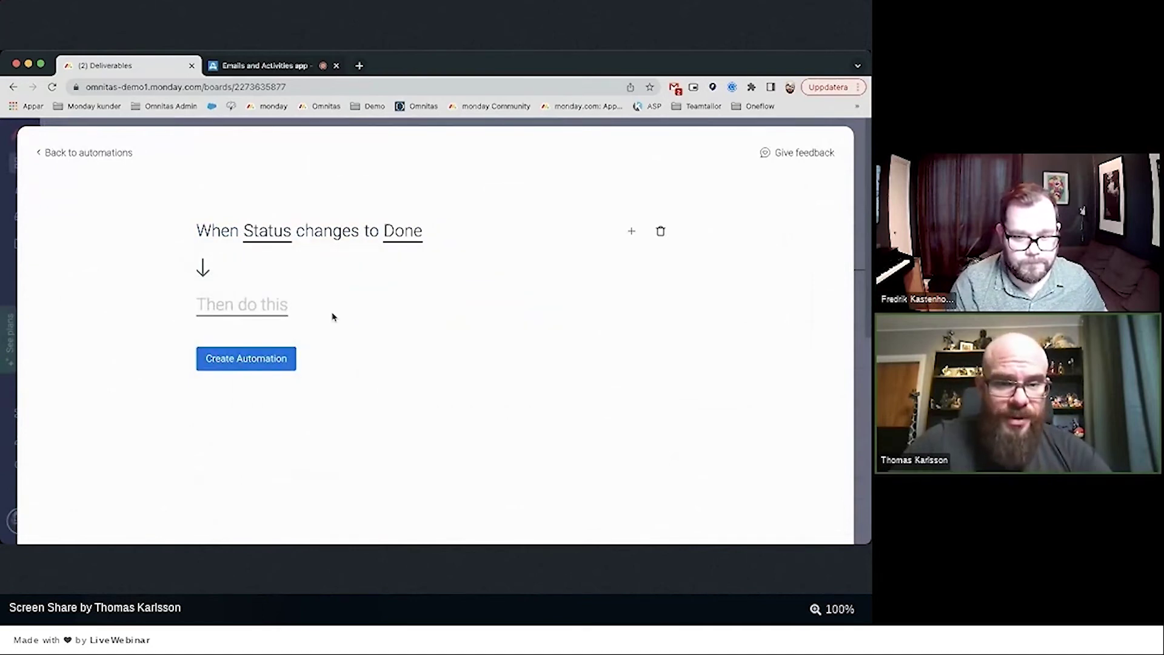
Step: Have it post '{user name} marked deliverable {item's name} as done', fix the 'makrd' typo, and save it
{"action": "left_click", "coordinate": [254, 311]}
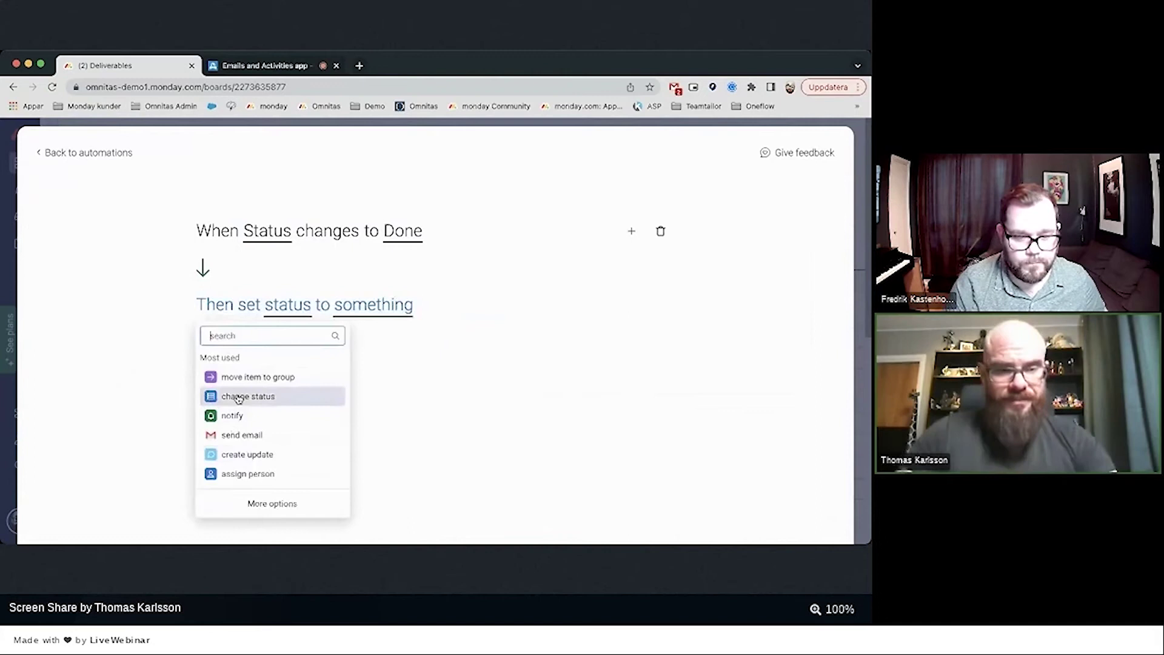
{"action": "left_click", "coordinate": [244, 455]}
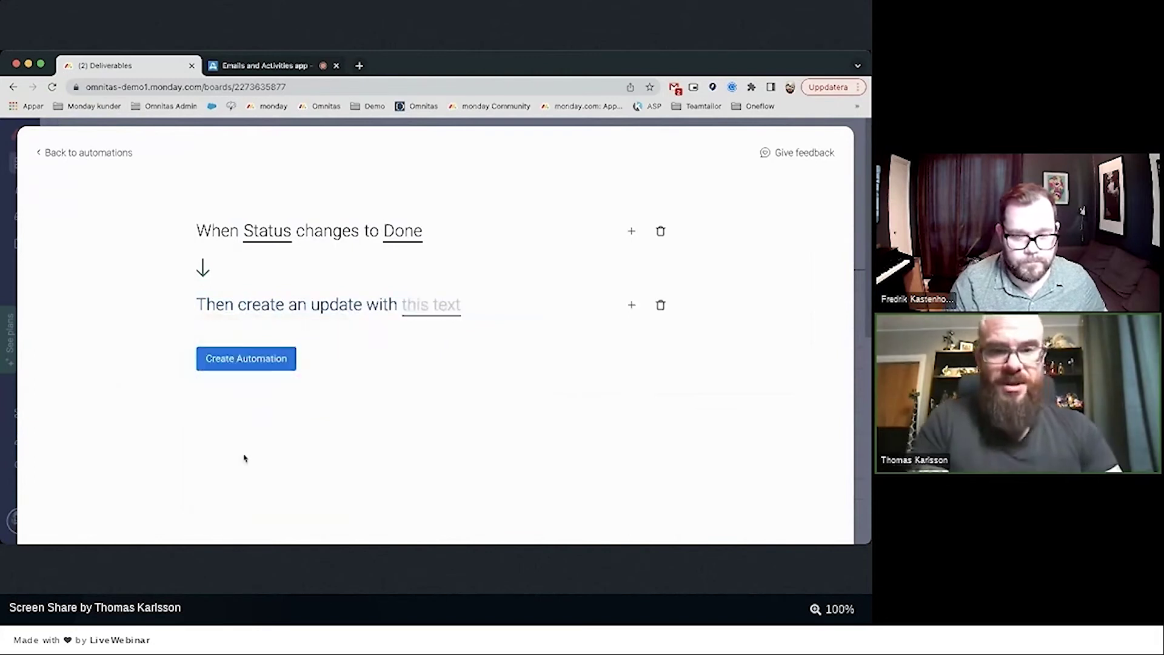
{"action": "left_click", "coordinate": [425, 307]}
{"action": "left_click", "coordinate": [573, 449]}
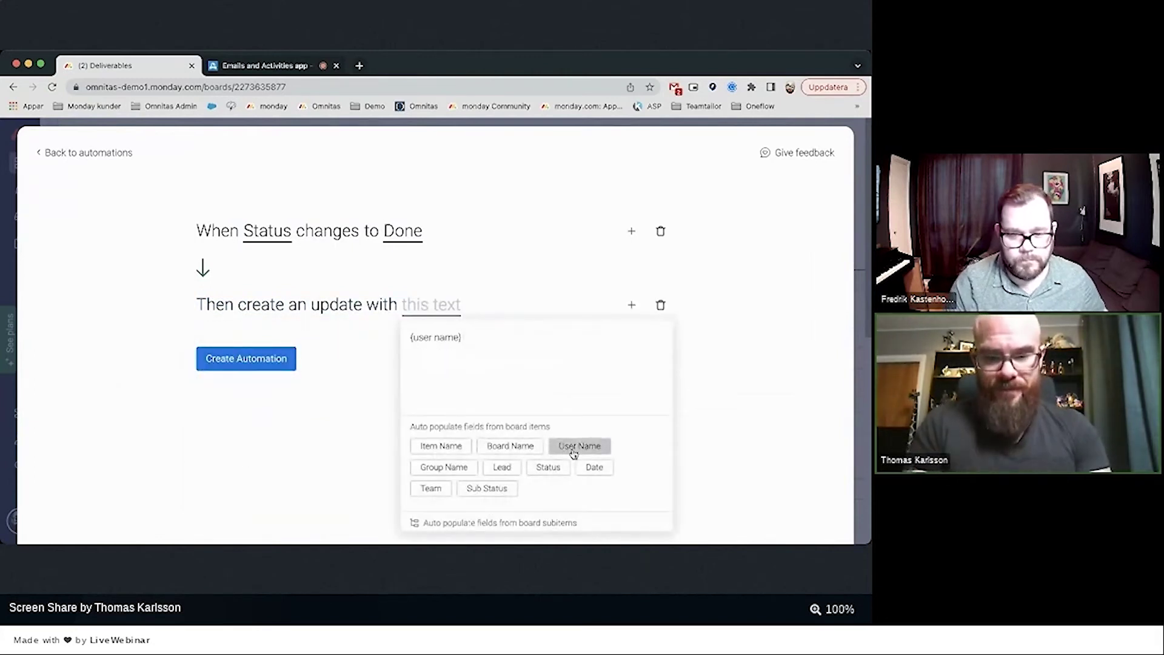
{"action": "type", "text": "makrd del"}
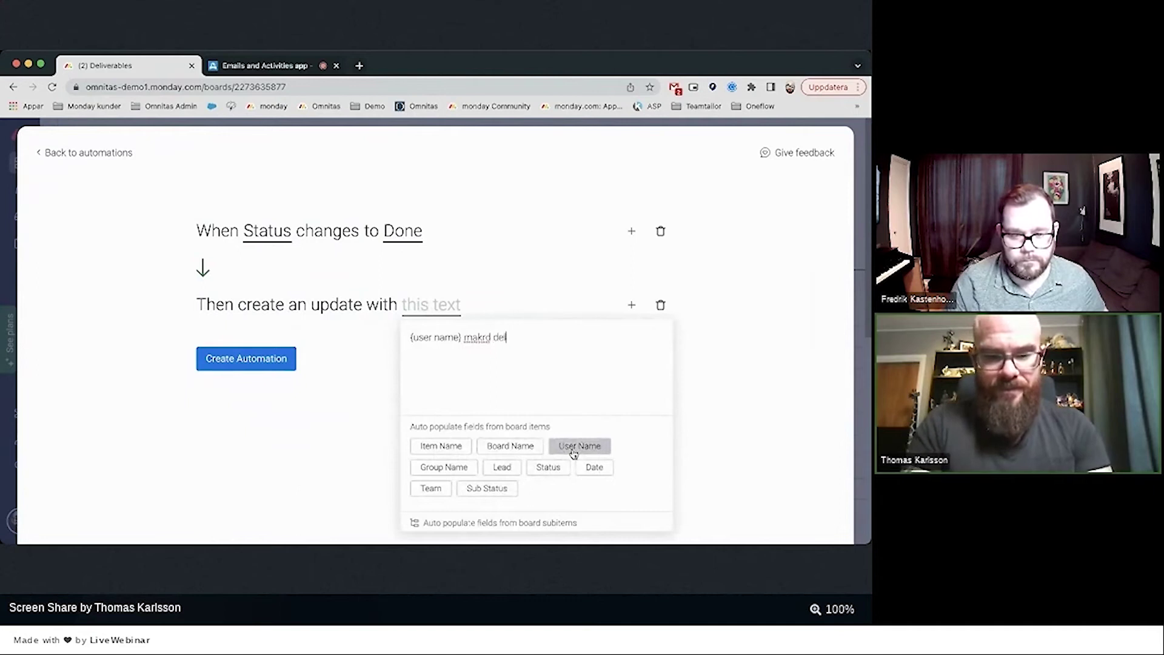
{"action": "type", "text": "iverable"}
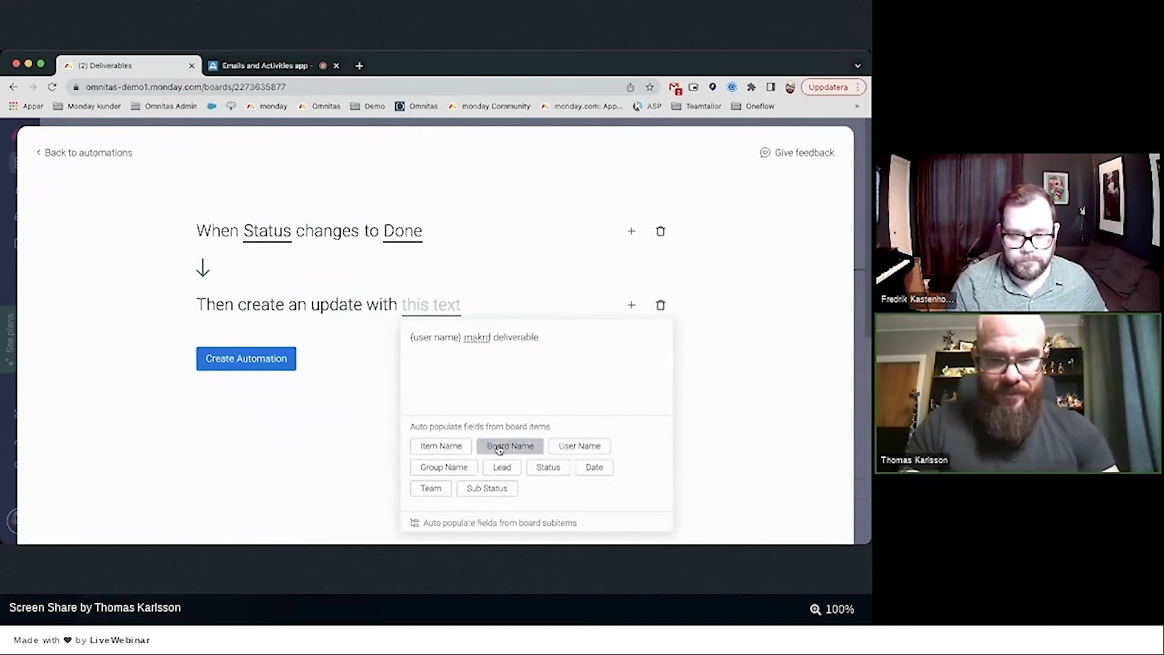
{"action": "left_click", "coordinate": [438, 445]}
{"action": "type", "text": "as d"}
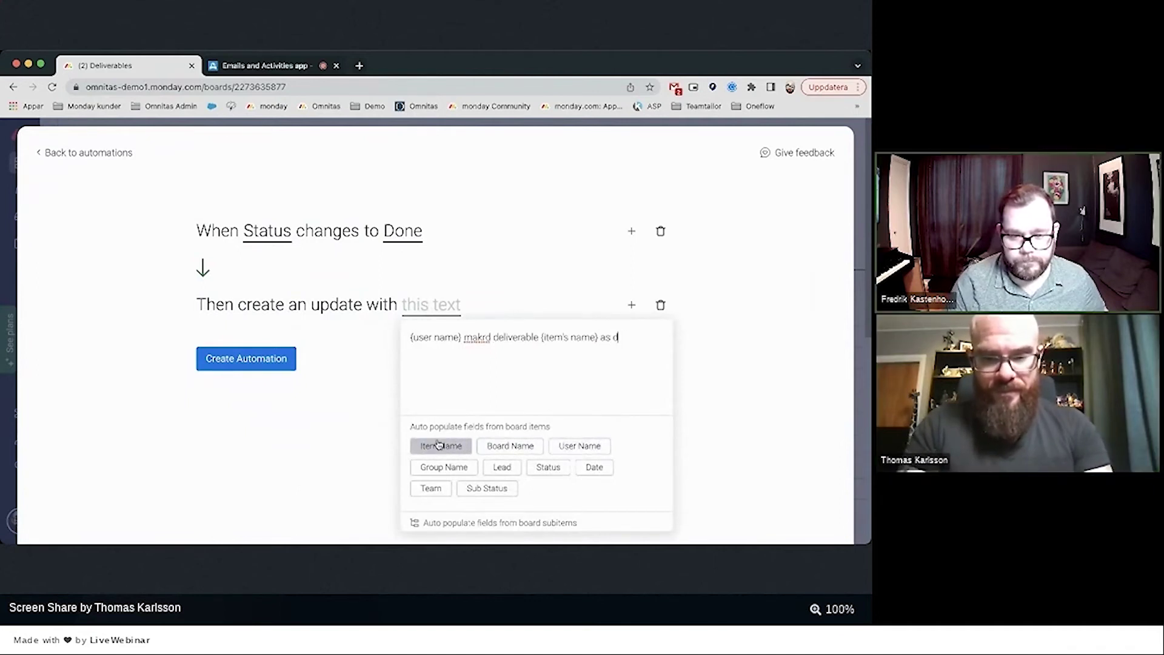
{"action": "type", "text": "one!"}
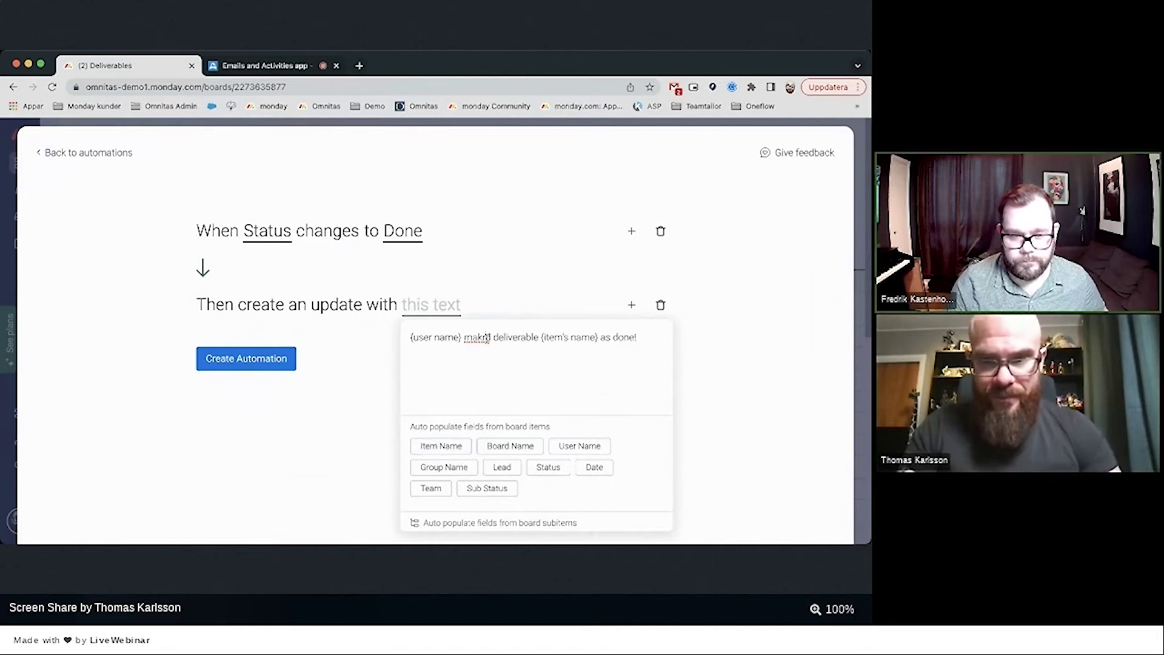
{"action": "double_click", "coordinate": [487, 337]}
{"action": "type", "text": "marked"}
{"action": "left_click", "coordinate": [714, 359]}
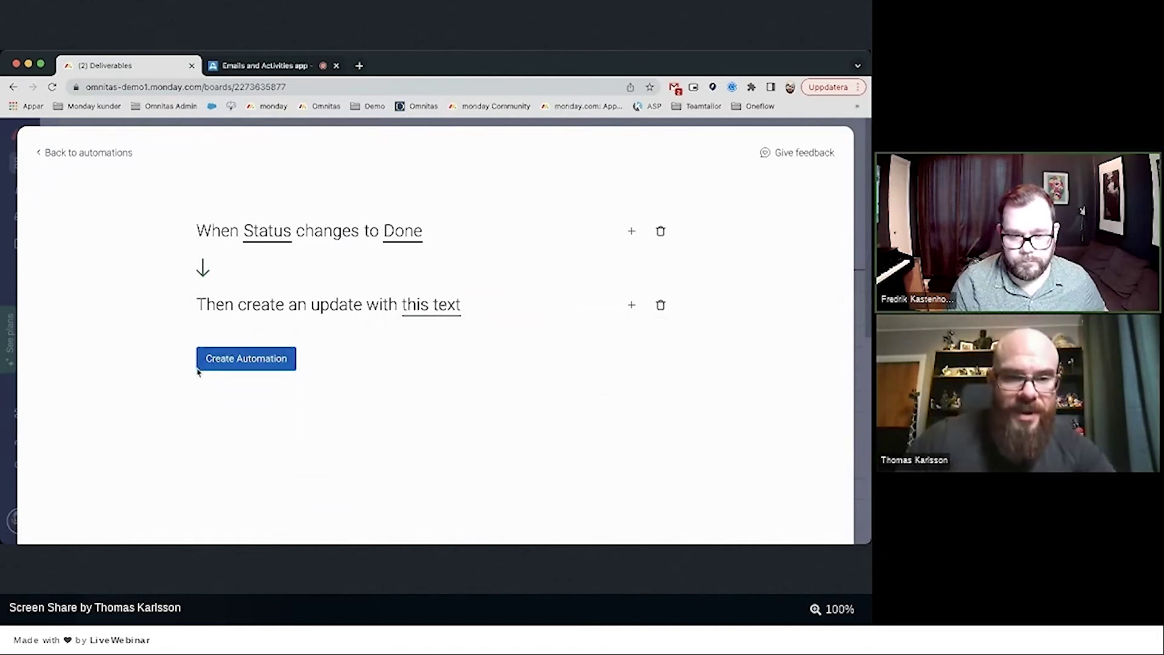
{"action": "left_click", "coordinate": [207, 361]}
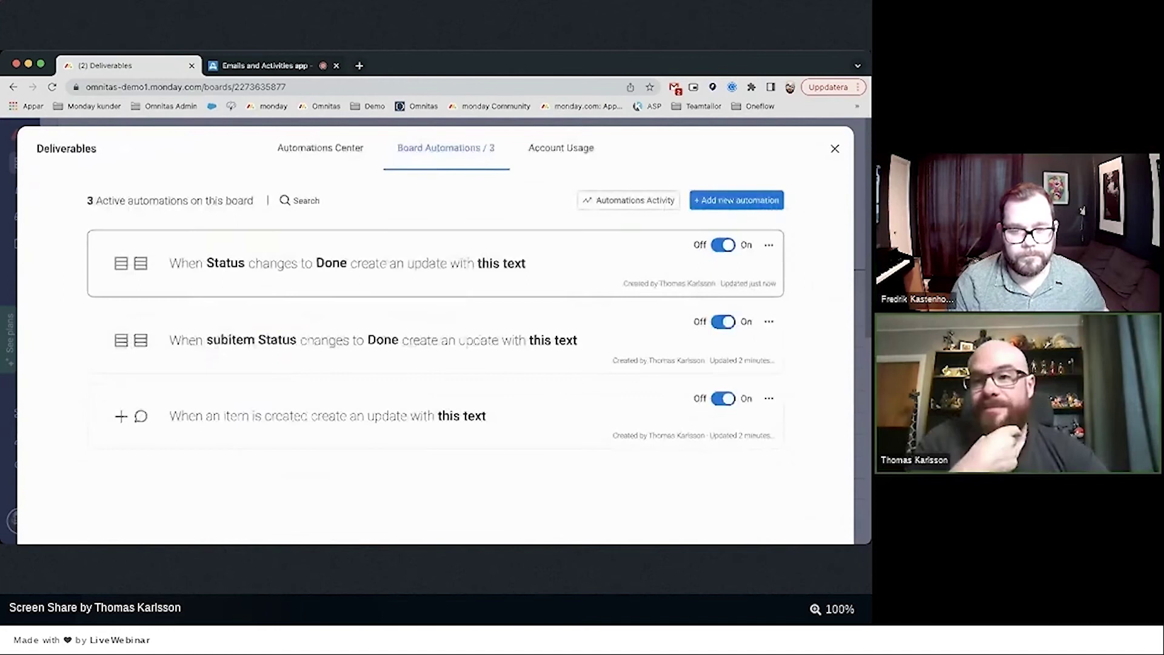
Step: Switch Level design's Status to Working on it and back to Done, collapse its subitems, and view its details
{"action": "left_click", "coordinate": [835, 148]}
{"action": "left_click", "coordinate": [427, 281]}
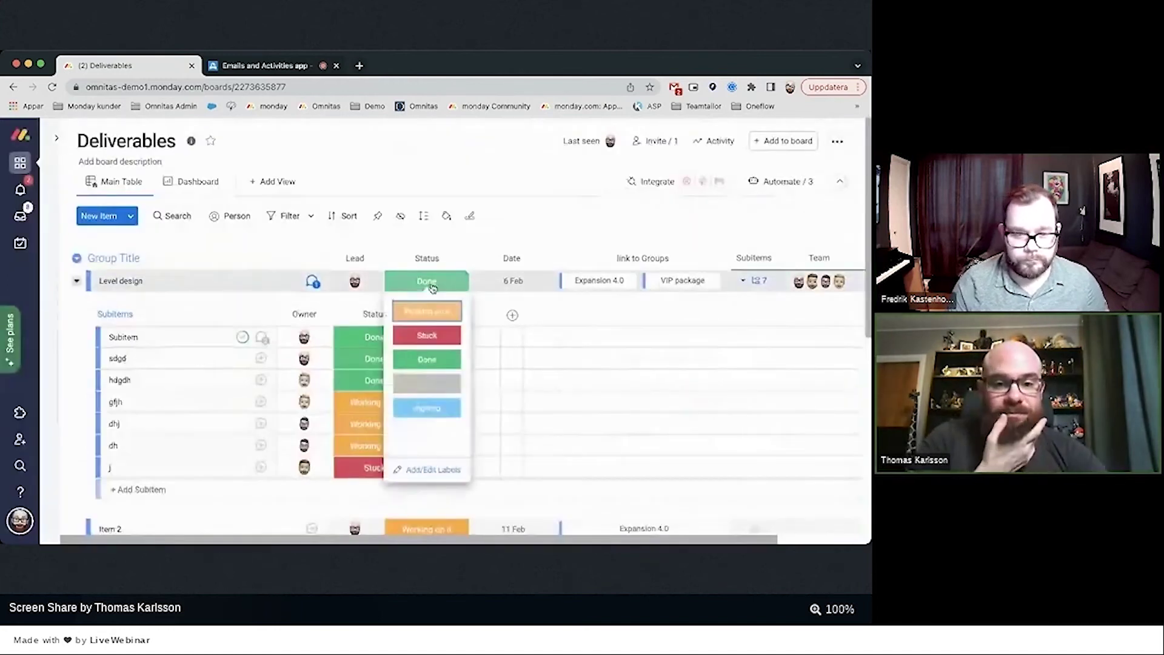
{"action": "left_click", "coordinate": [427, 311]}
{"action": "left_click", "coordinate": [426, 282]}
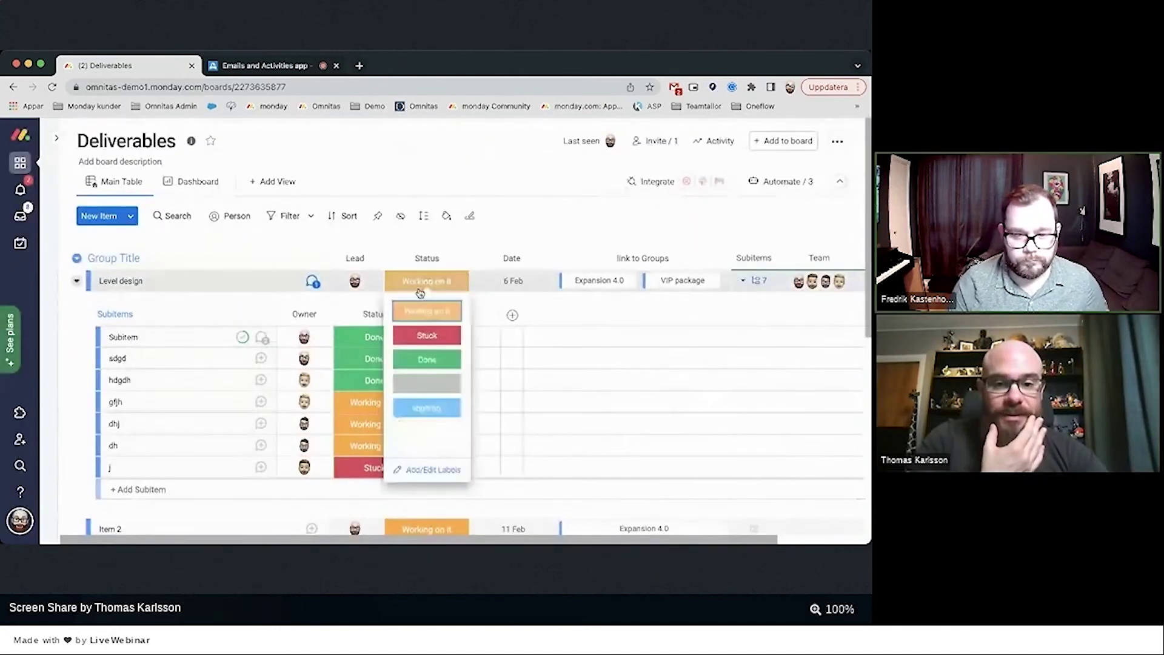
{"action": "left_click", "coordinate": [429, 360]}
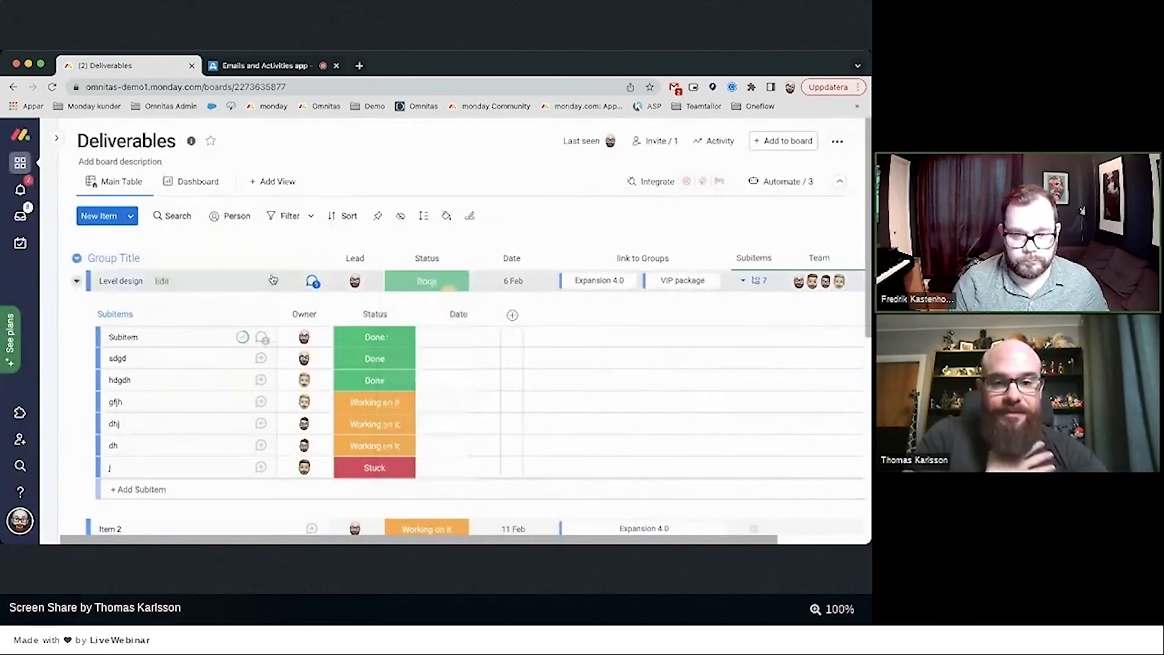
{"action": "left_click", "coordinate": [760, 281]}
{"action": "left_click", "coordinate": [283, 282]}
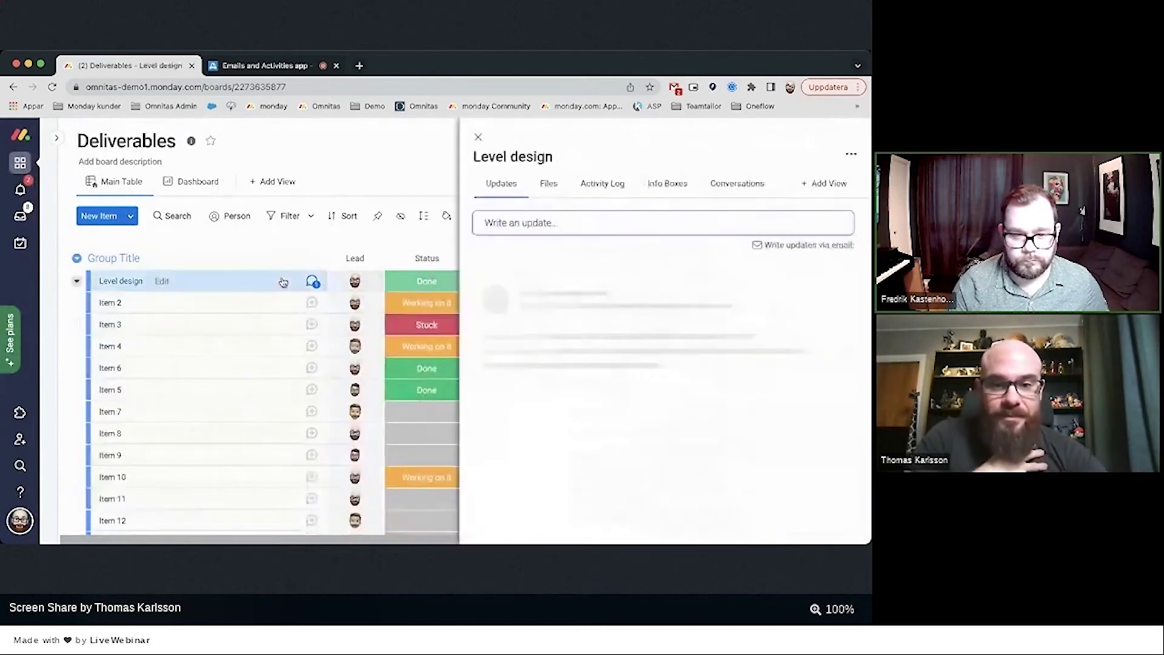
{"action": "left_click", "coordinate": [478, 138]}
{"action": "mouse_move", "coordinate": [49, 358]}
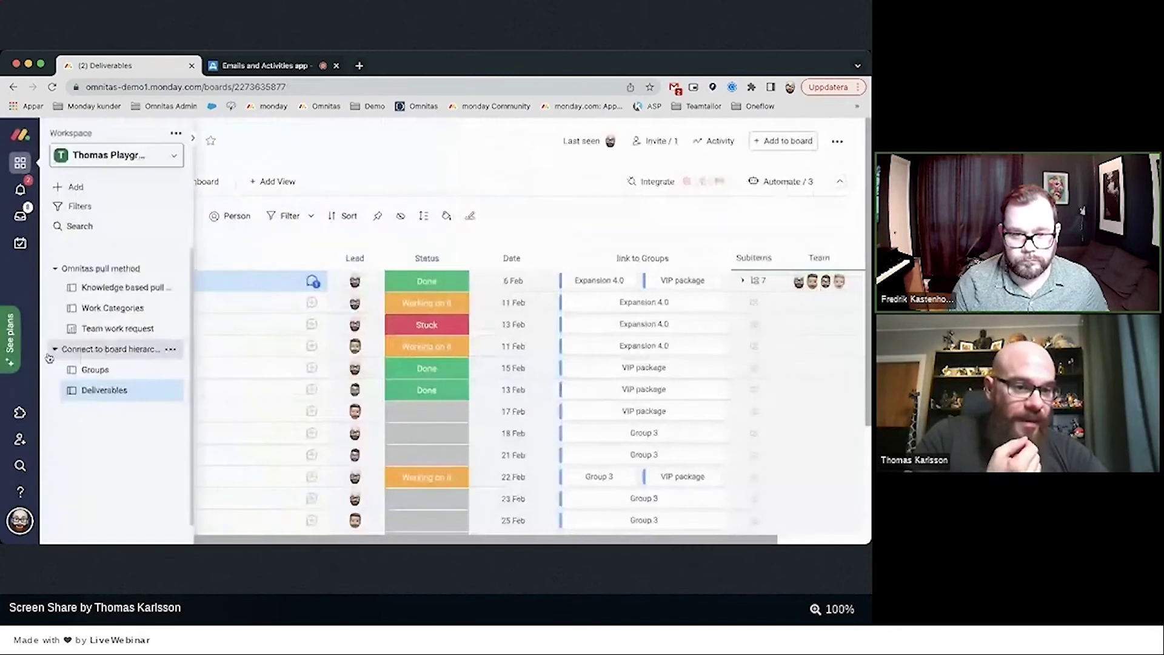
Step: On the Groups board, show Expansion 4.0's Conversations feed with its 'marked Level design as done' updates
{"action": "left_click", "coordinate": [95, 371]}
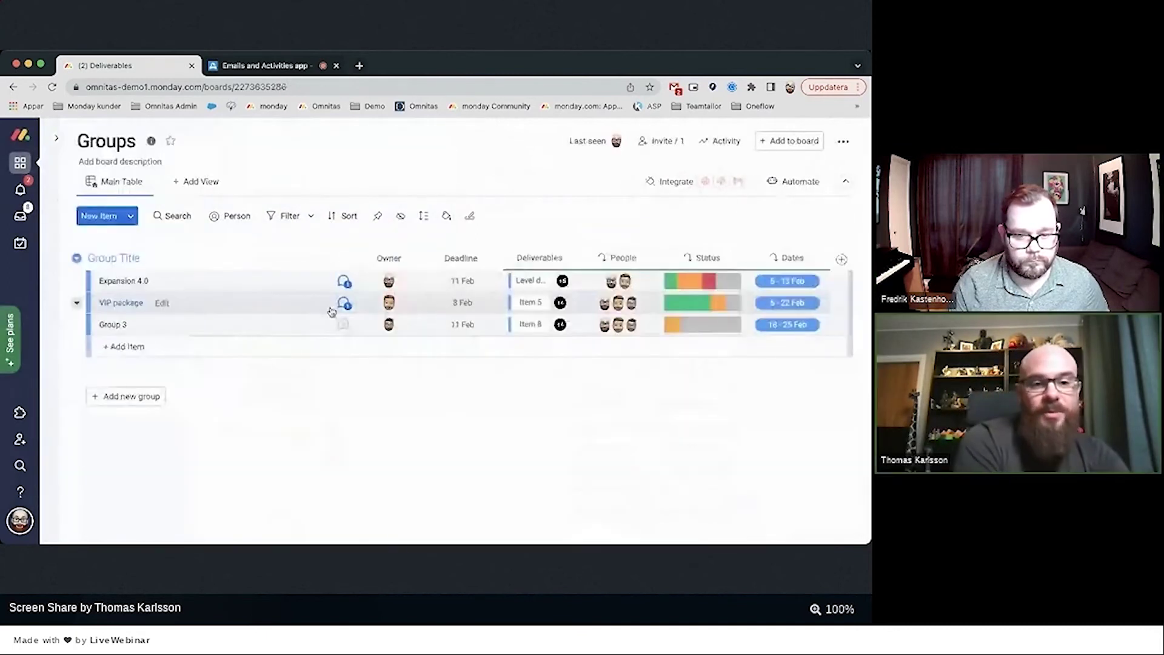
{"action": "left_click", "coordinate": [294, 293]}
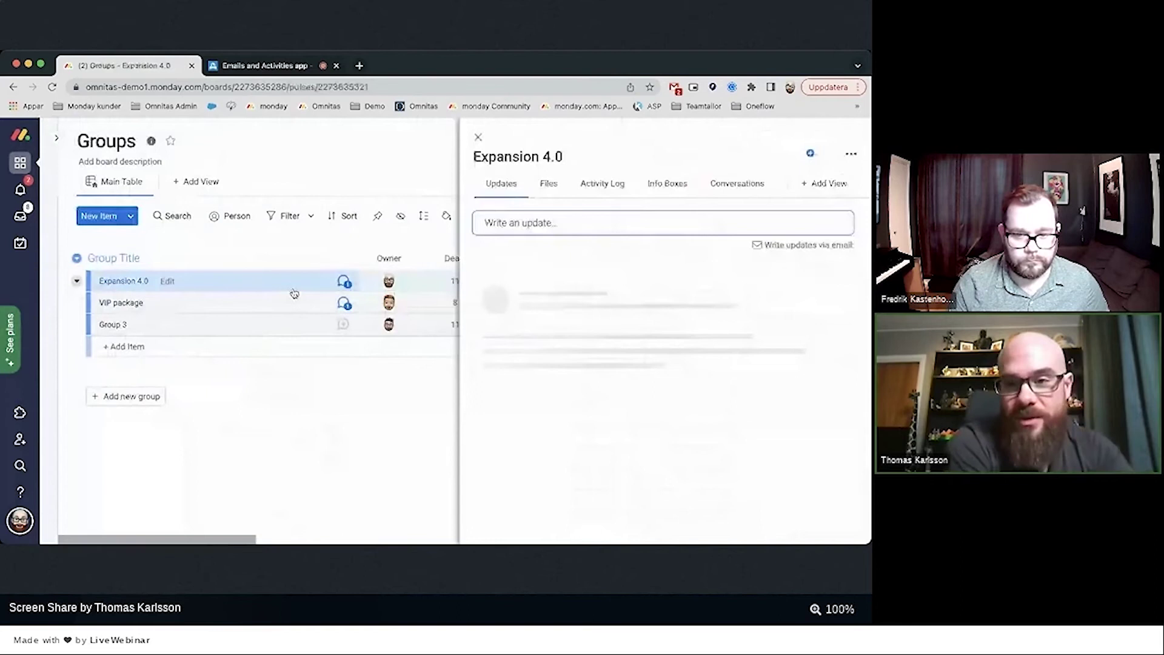
{"action": "left_click", "coordinate": [731, 185]}
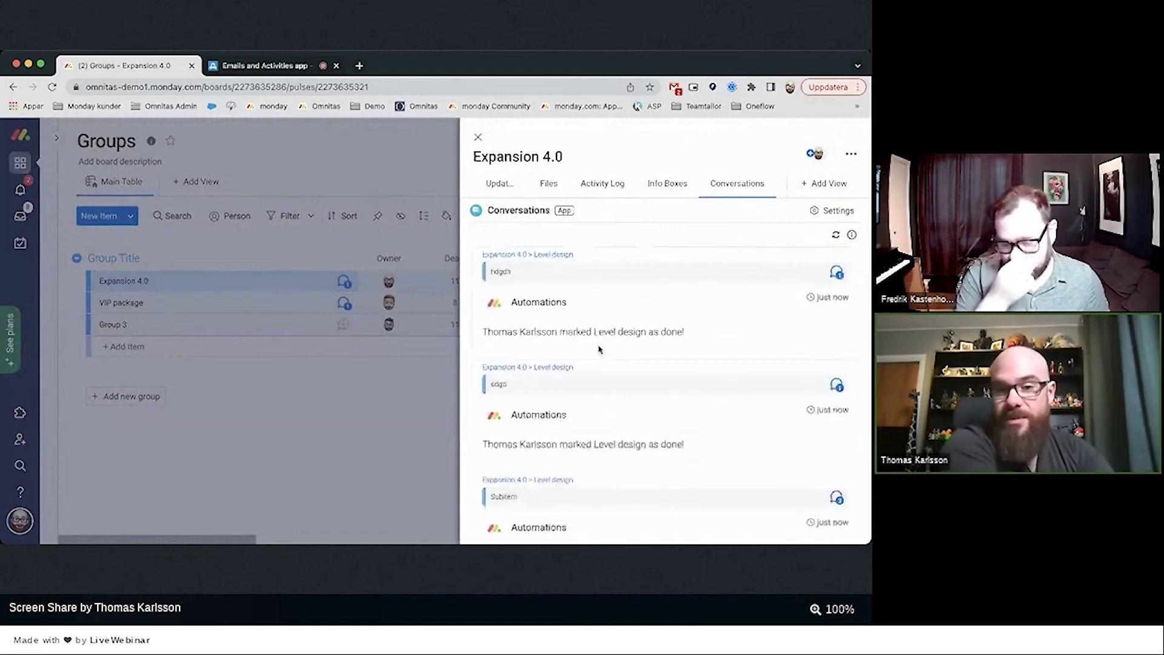
{"action": "scroll", "coordinate": [600, 352], "scroll_direction": "down", "scroll_amount": 5}
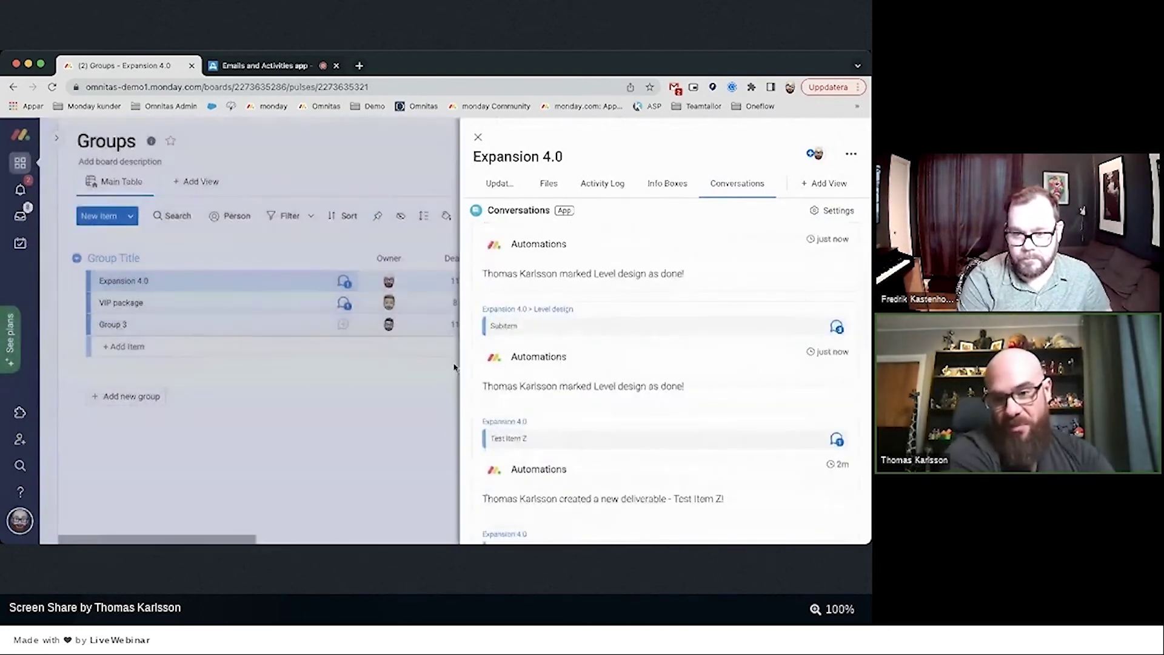
{"action": "scroll", "coordinate": [647, 377], "scroll_direction": "down", "scroll_amount": 5}
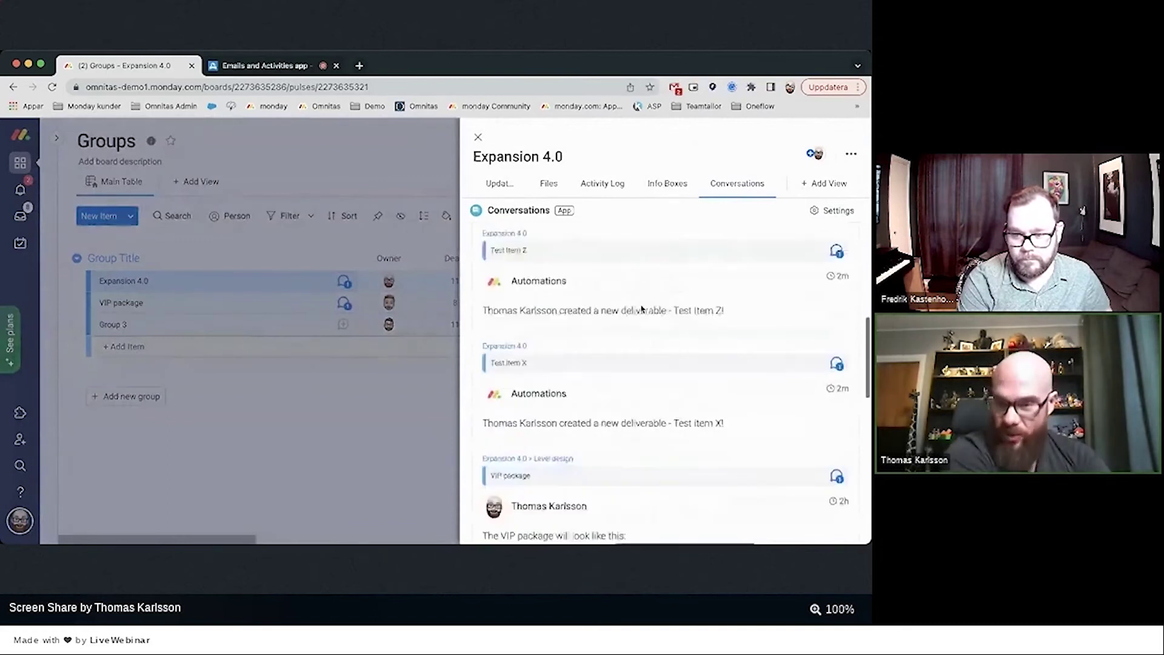
{"action": "scroll", "coordinate": [642, 309], "scroll_direction": "down", "scroll_amount": 1}
{"action": "scroll", "coordinate": [642, 297], "scroll_direction": "up", "scroll_amount": 3}
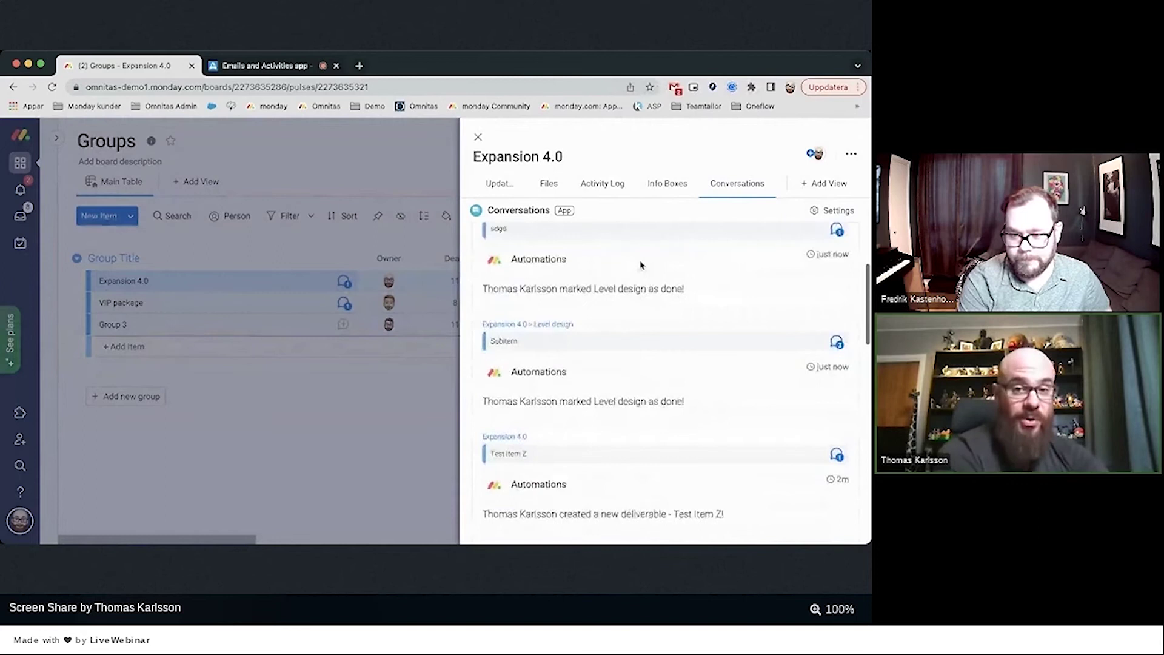
{"action": "scroll", "coordinate": [642, 267], "scroll_direction": "up", "scroll_amount": 2}
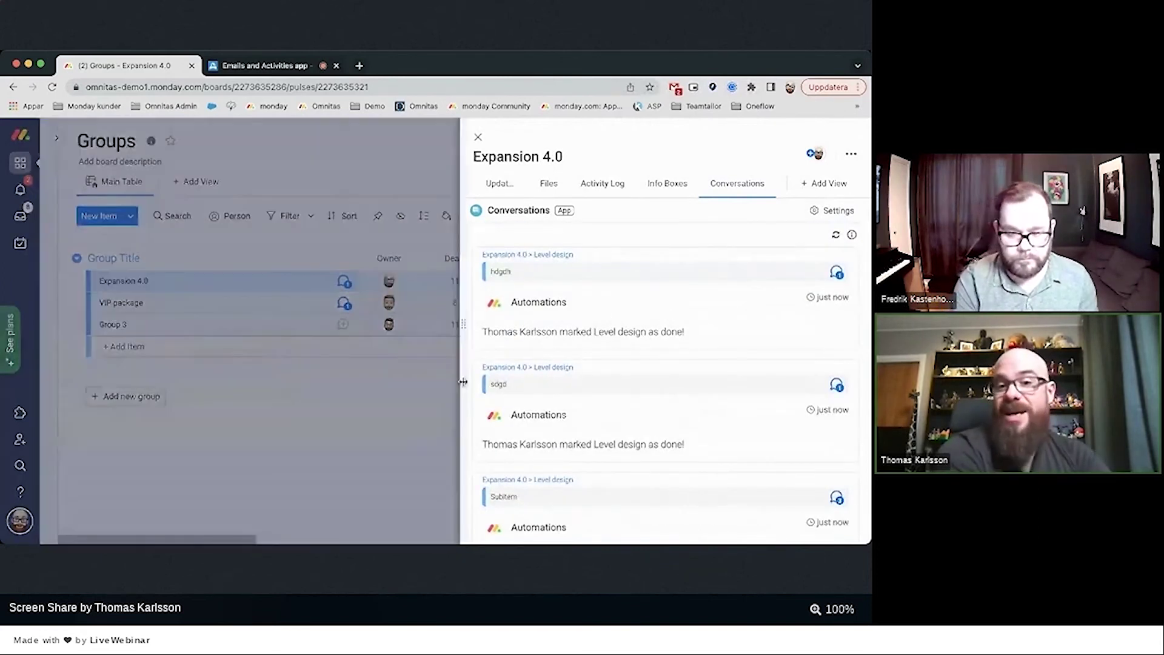
Step: Widen the Expansion 4.0 panel and read the Level design automation updates and older subitem posts
{"action": "left_click_drag", "start_coordinate": [460, 379], "coordinate": [412, 379]}
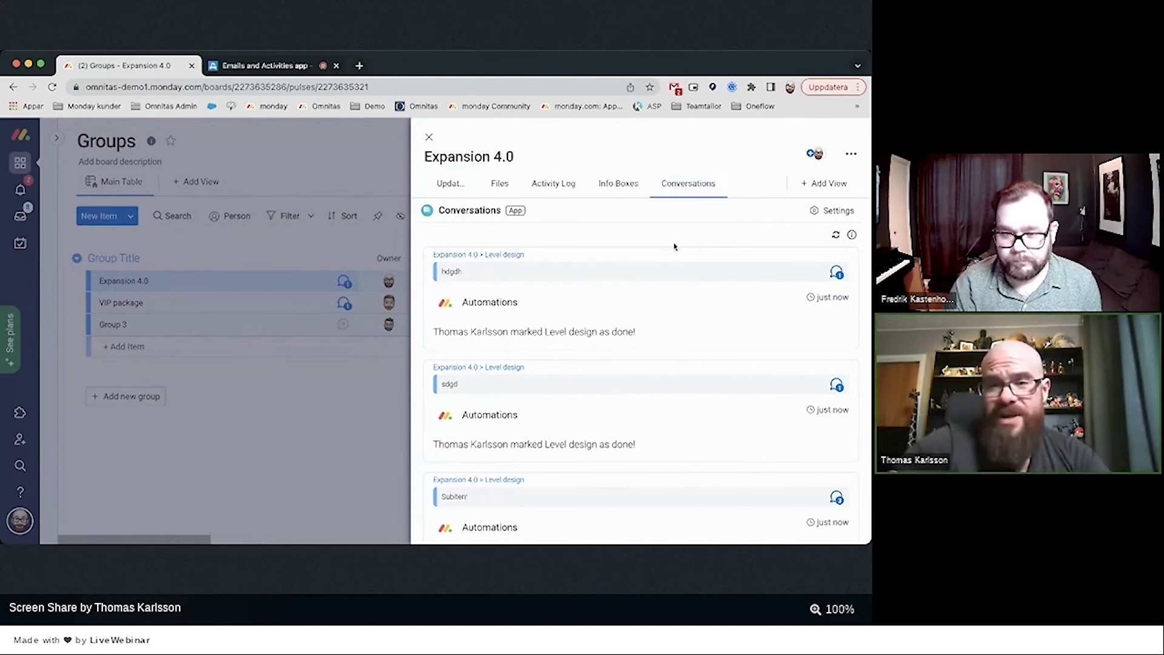
{"action": "scroll", "coordinate": [674, 246], "scroll_direction": "down", "scroll_amount": 5}
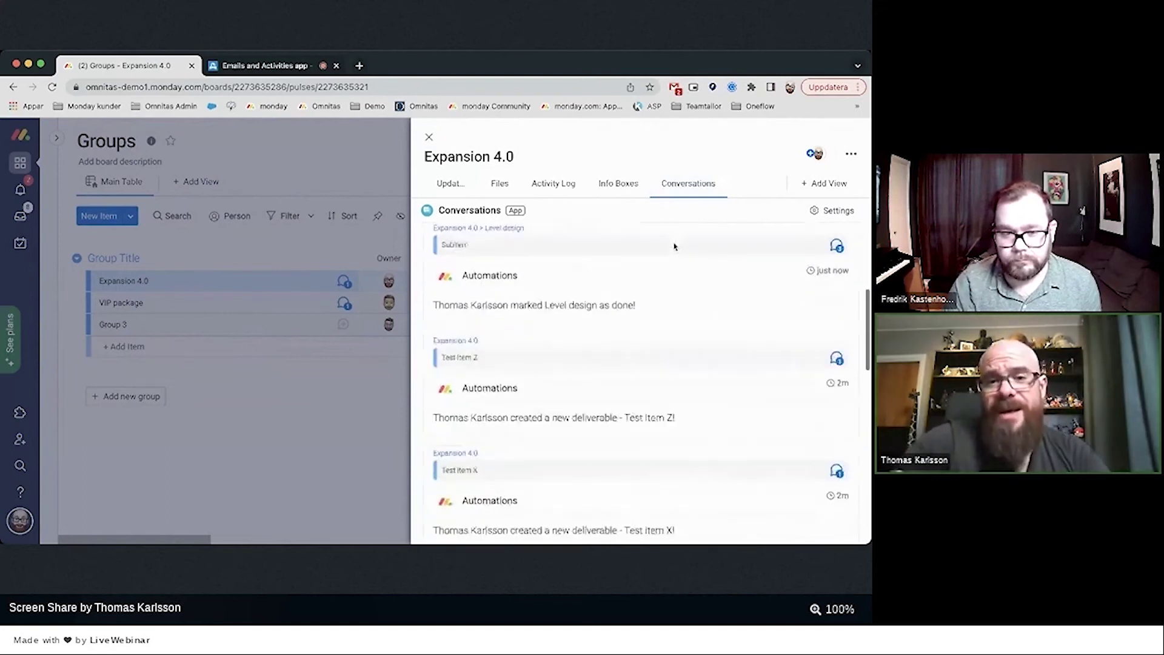
{"action": "scroll", "coordinate": [675, 246], "scroll_direction": "down", "scroll_amount": 5}
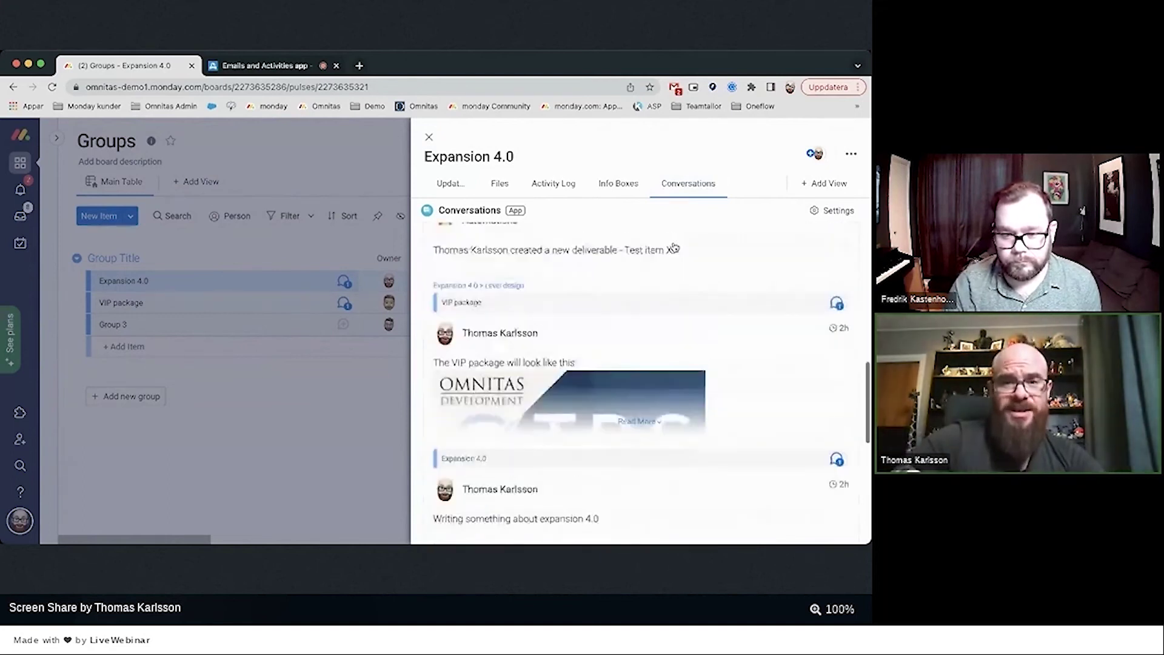
{"action": "scroll", "coordinate": [674, 247], "scroll_direction": "up", "scroll_amount": 10}
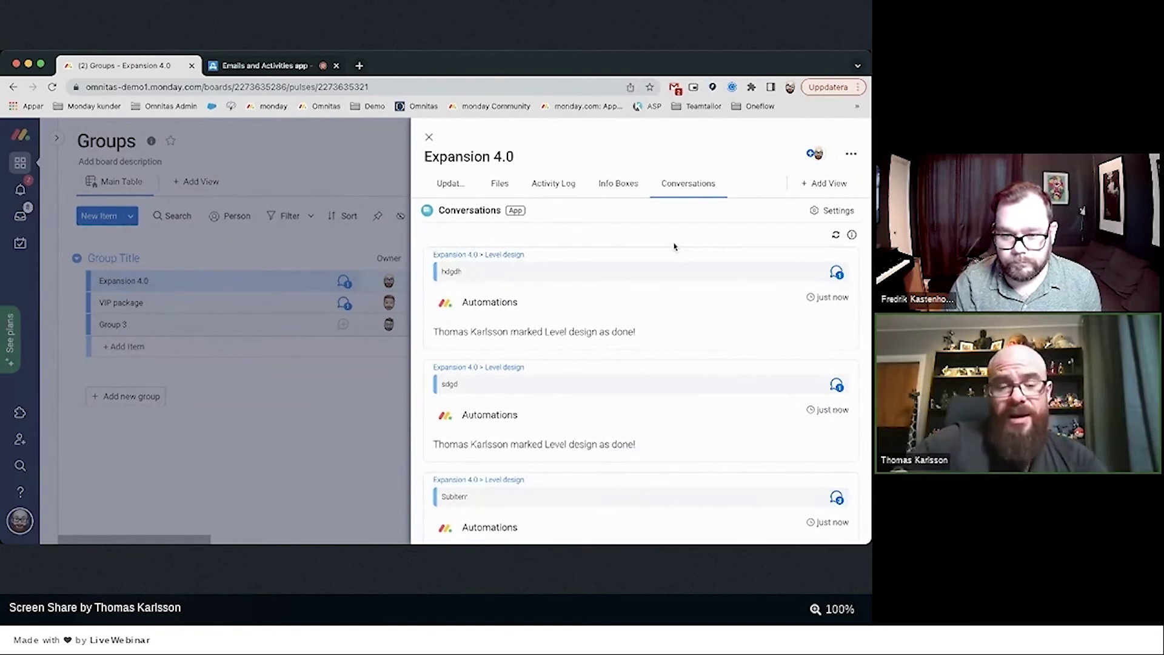
{"action": "scroll", "coordinate": [674, 246], "scroll_direction": "down", "scroll_amount": 10}
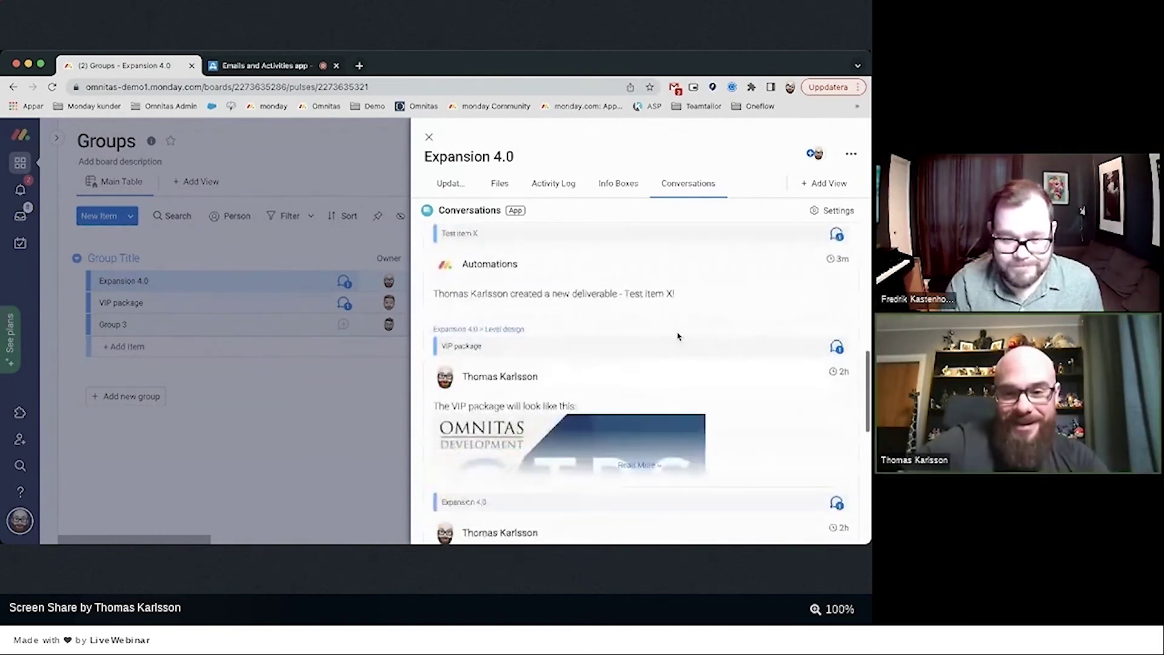
{"action": "scroll", "coordinate": [681, 333], "scroll_direction": "down", "scroll_amount": 10}
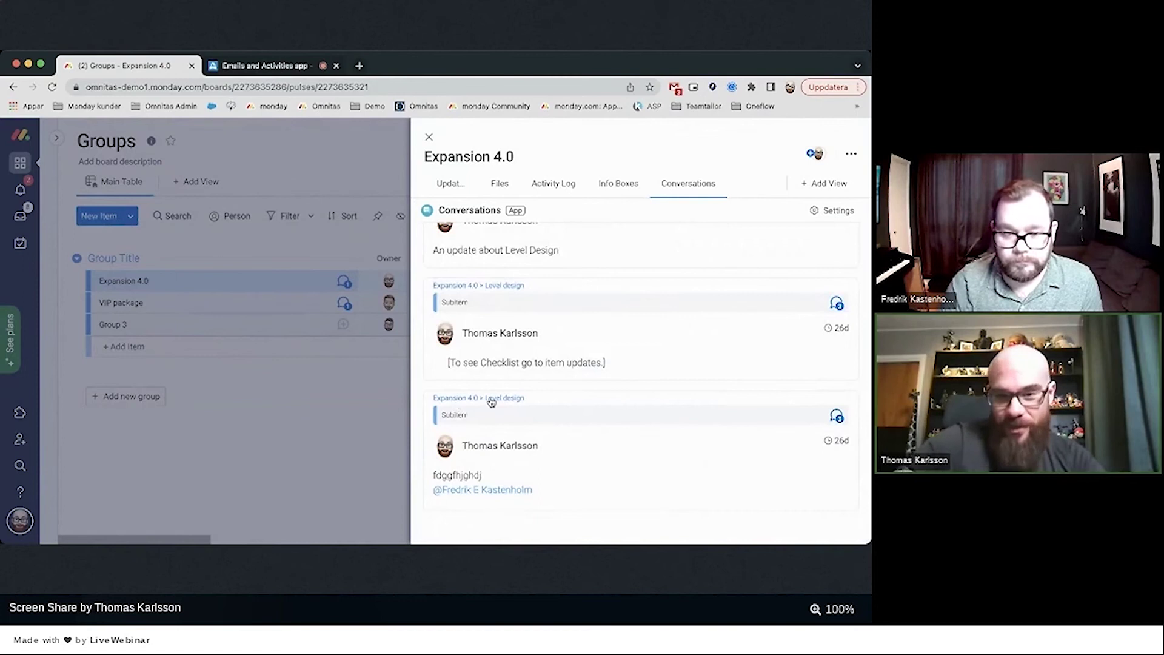
{"action": "scroll", "coordinate": [494, 403], "scroll_direction": "up", "scroll_amount": 10}
{"action": "scroll", "coordinate": [494, 397], "scroll_direction": "up", "scroll_amount": 5}
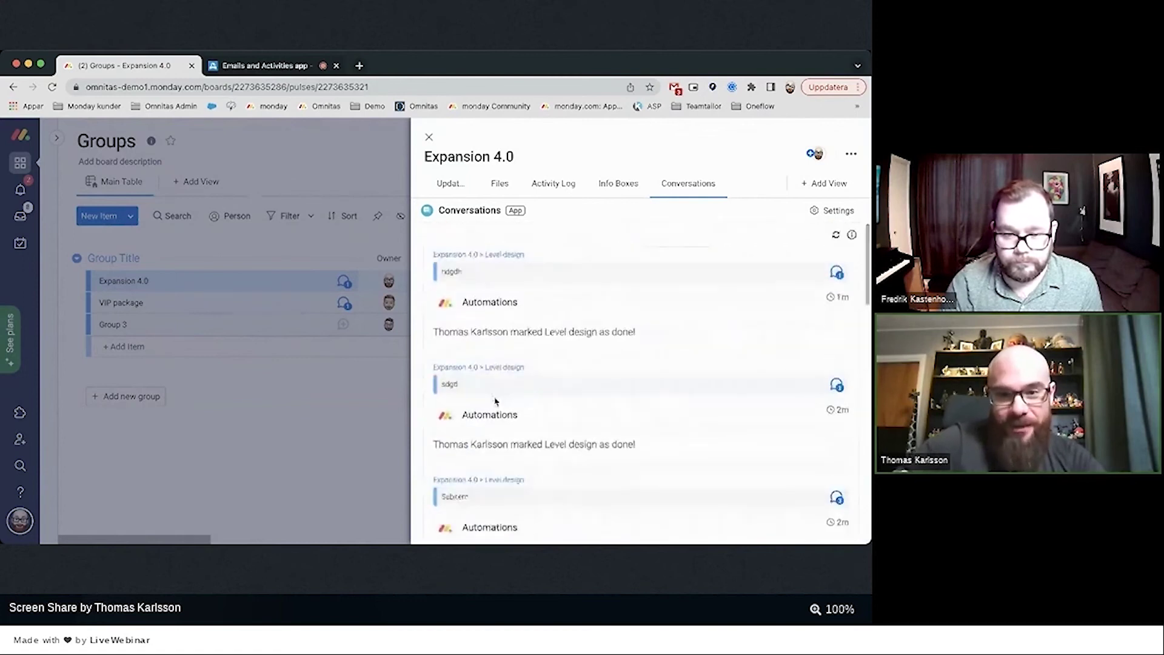
Step: Open the hdgdh subitem's 'marked Level design as done' update in a new tab
{"action": "left_click", "coordinate": [839, 276]}
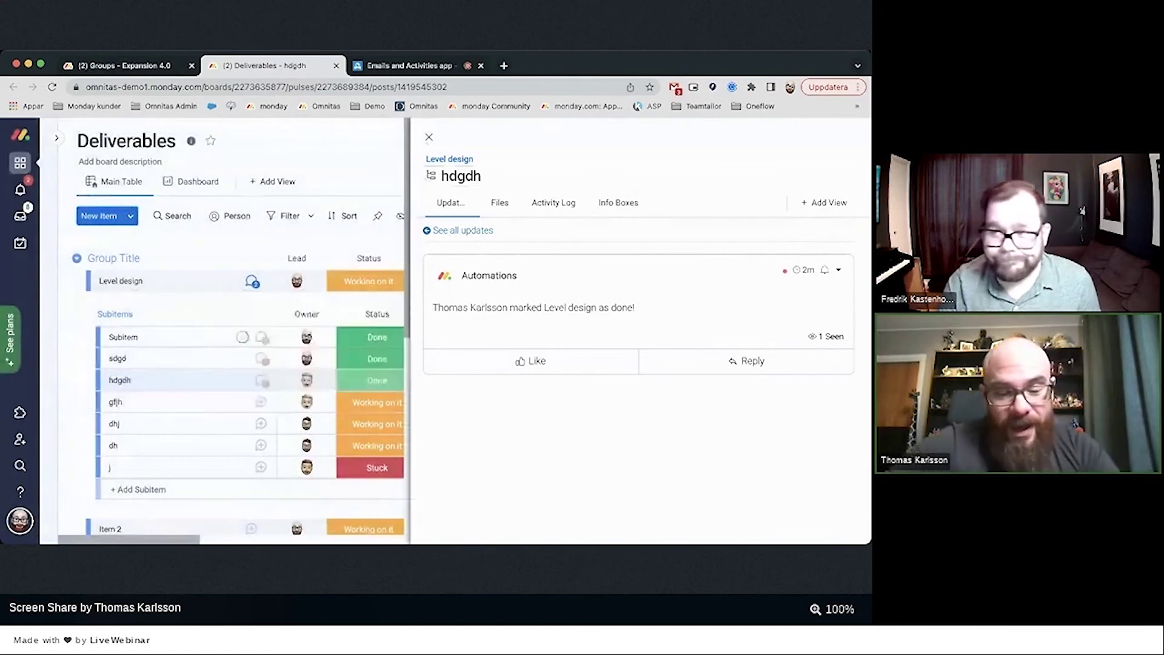
Step: Search the apps marketplace for 'Omnitas' to list Time Reporting Solution, Conversations and Funnels
{"action": "left_click", "coordinate": [20, 522]}
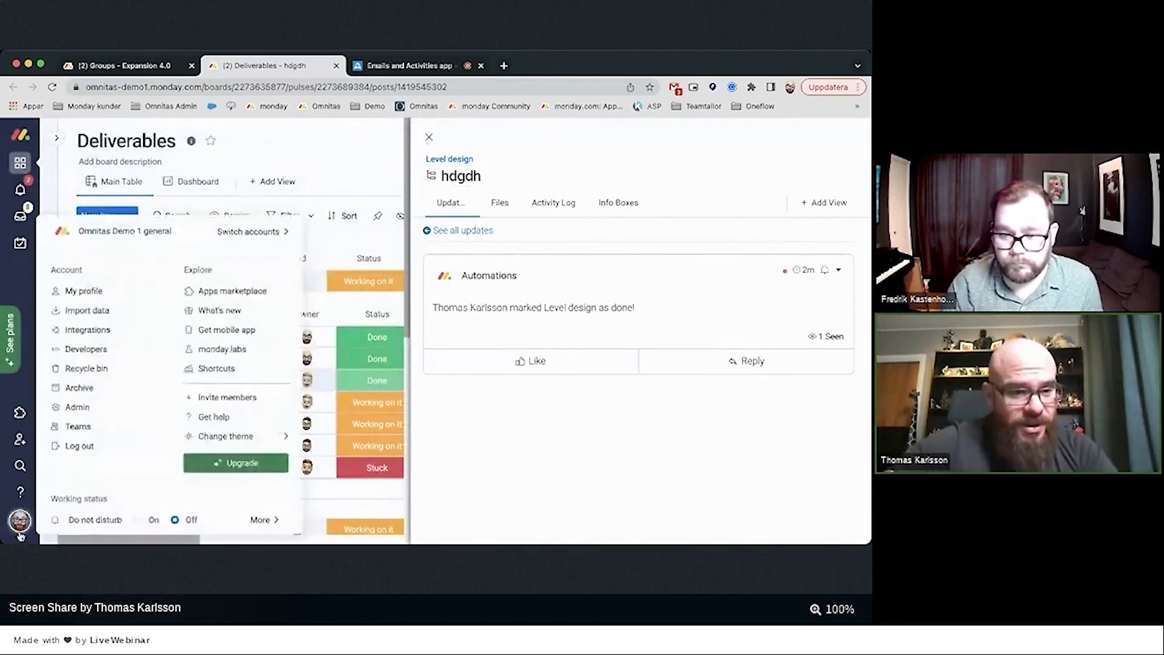
{"action": "left_click", "coordinate": [228, 294]}
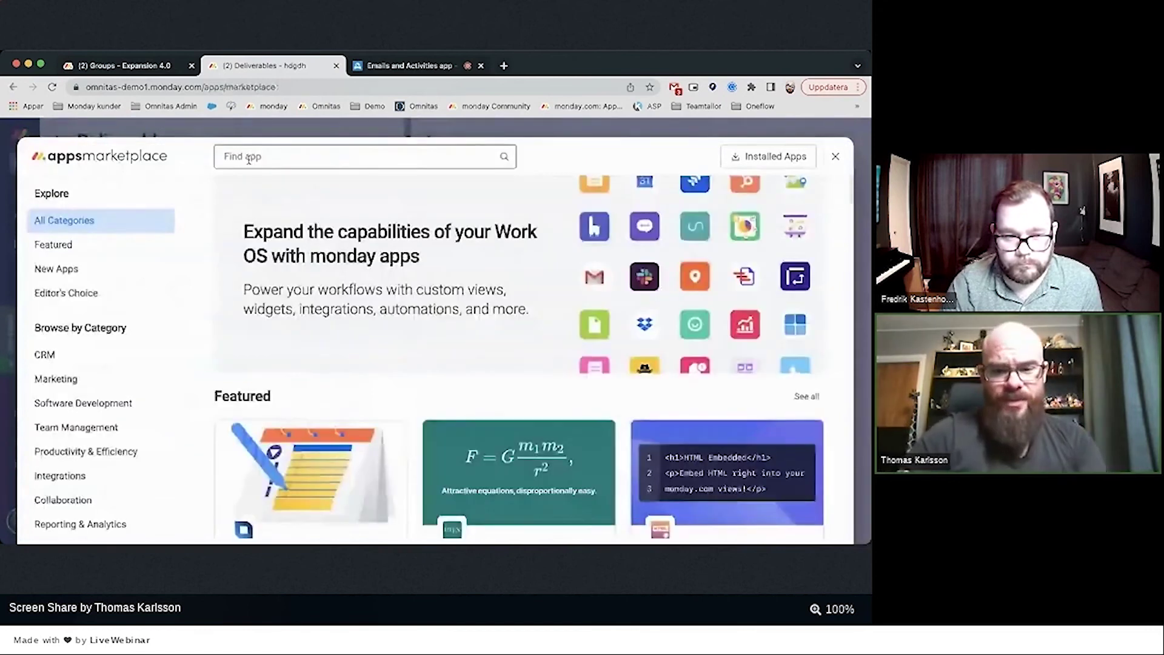
{"action": "left_click", "coordinate": [248, 156]}
{"action": "type", "text": "Omnitas"}
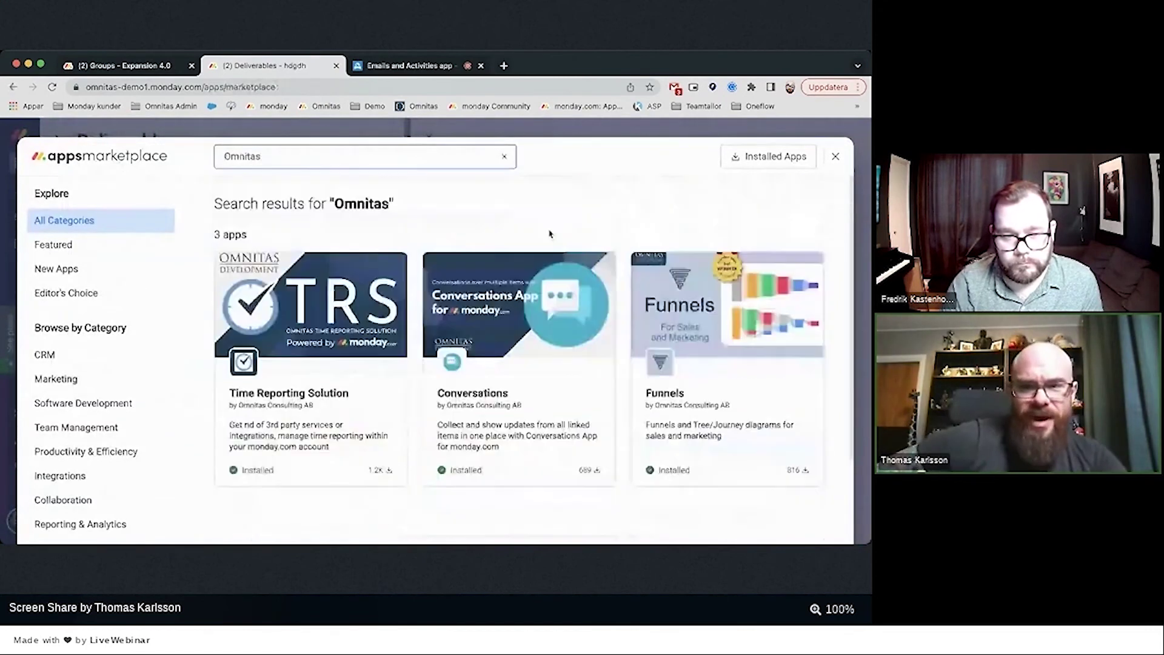
{"action": "scroll", "coordinate": [826, 334], "scroll_direction": "down", "scroll_amount": 1}
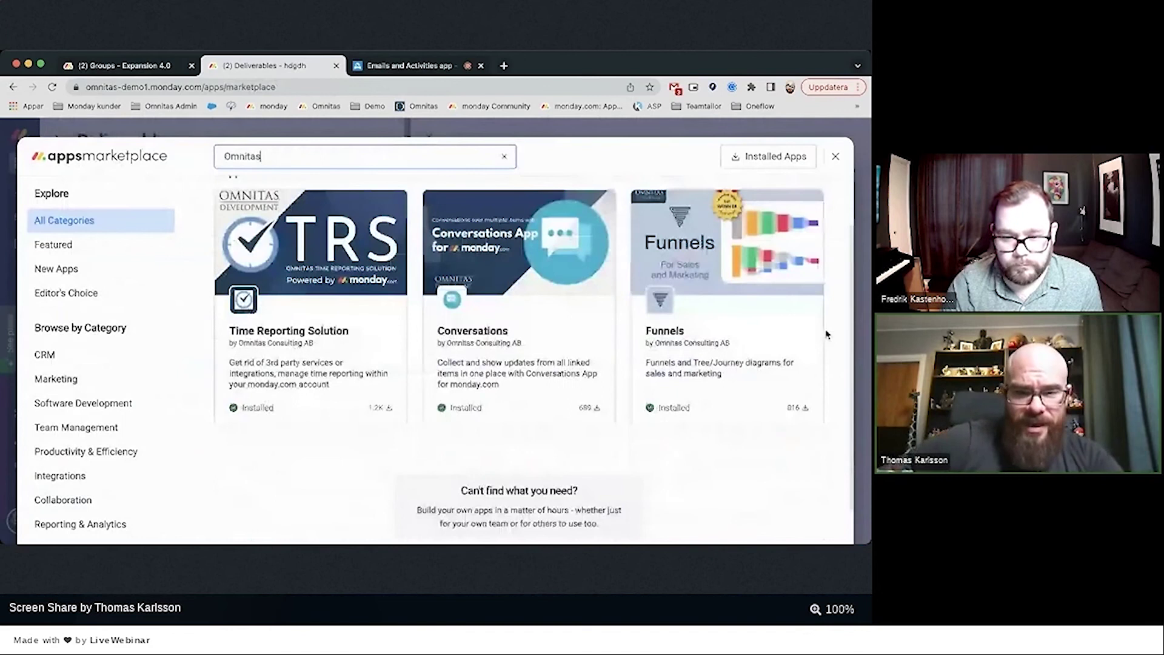
{"action": "scroll", "coordinate": [826, 334], "scroll_direction": "up", "scroll_amount": 1}
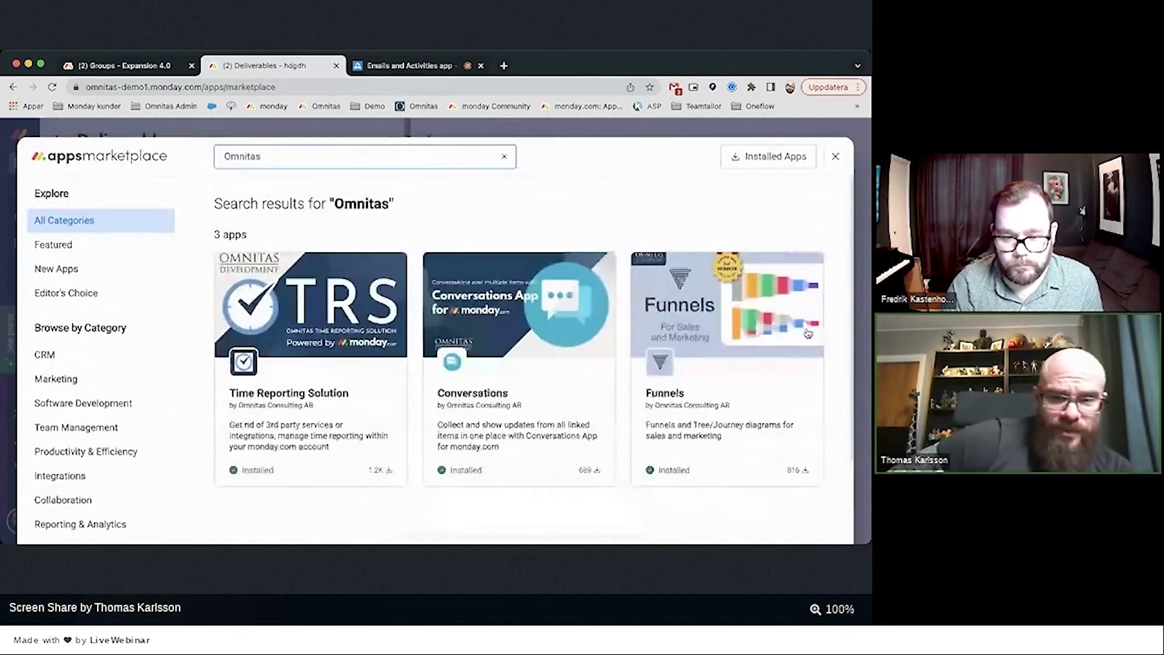